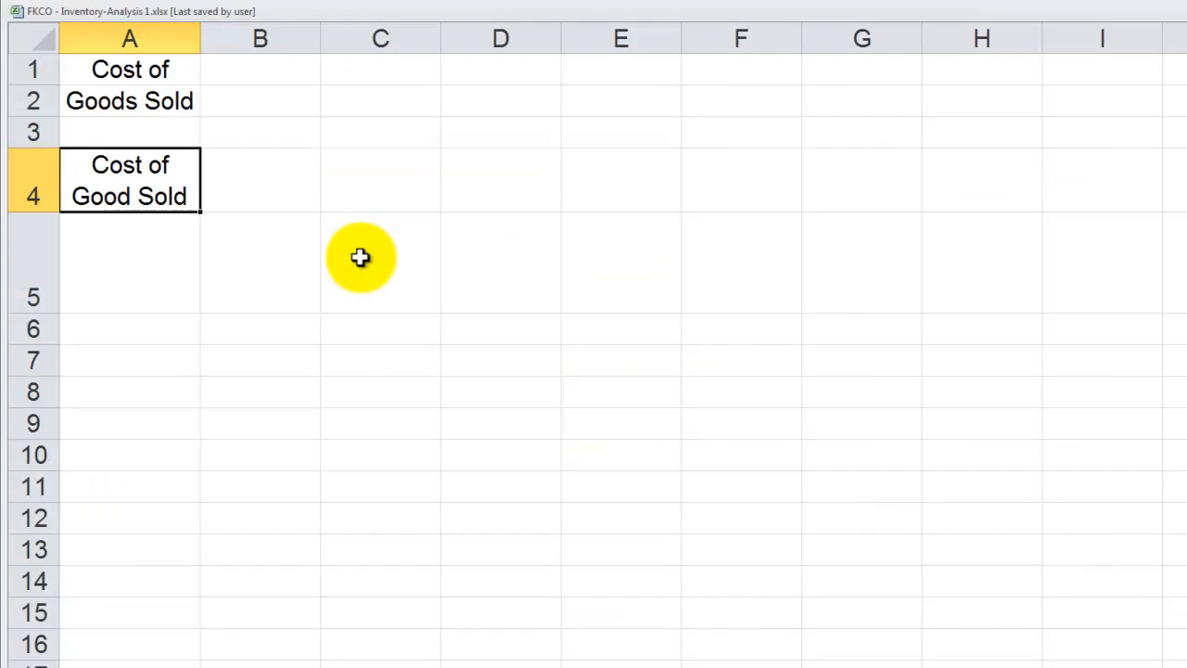
Examine how the Cost of Goods Sold and Sales as % of Tot Sales headings are split across rows on the Inventory Analysis sheet
click(117, 667)
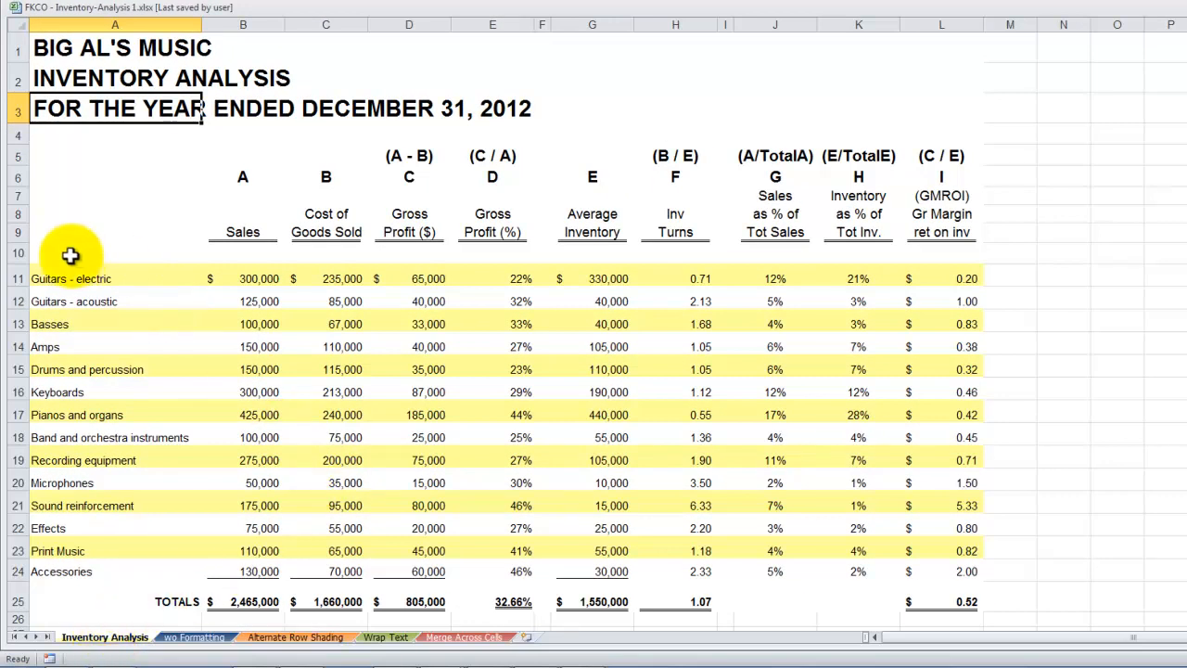
click(71, 256)
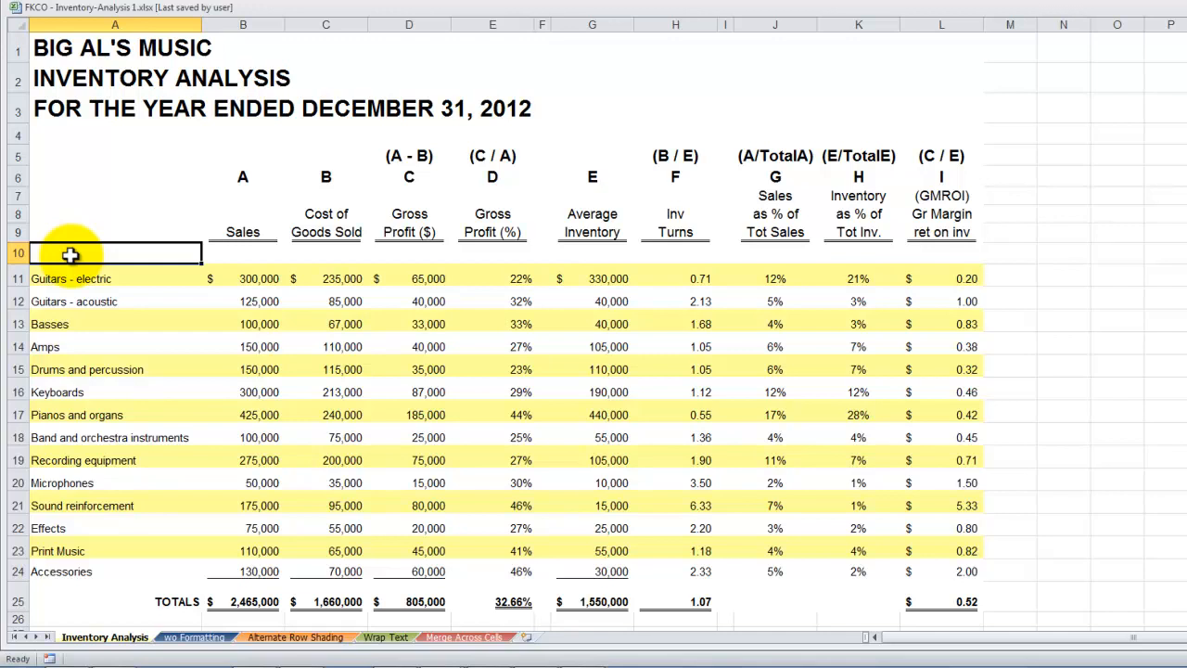
click(243, 232)
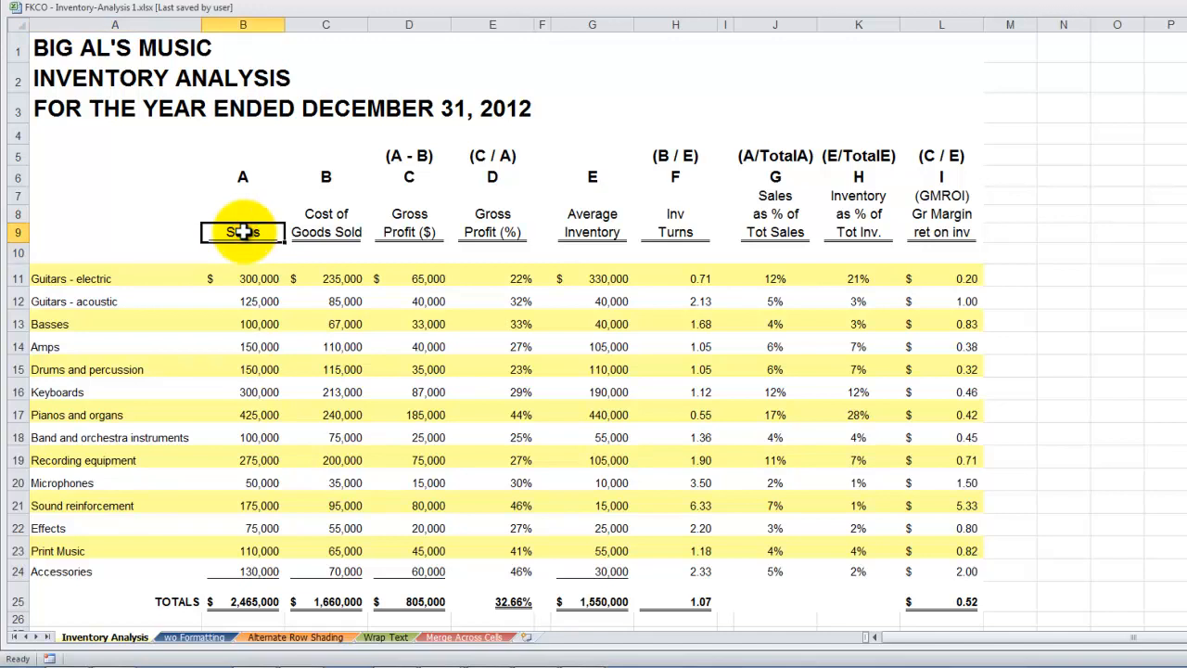
click(326, 217)
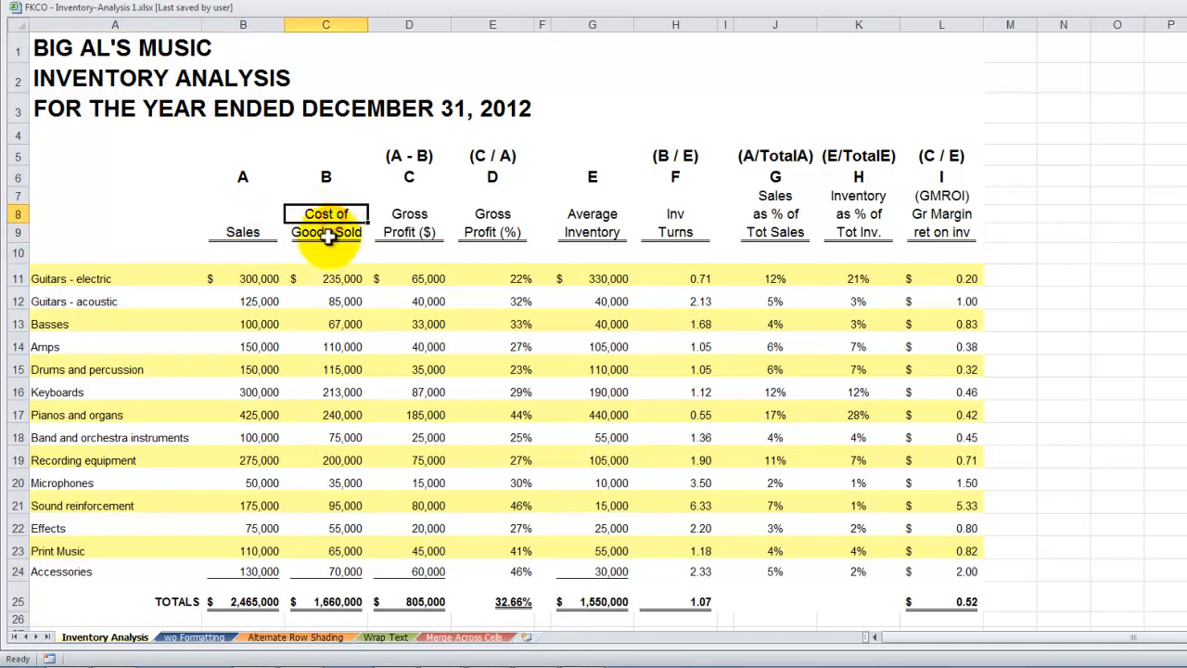
click(325, 233)
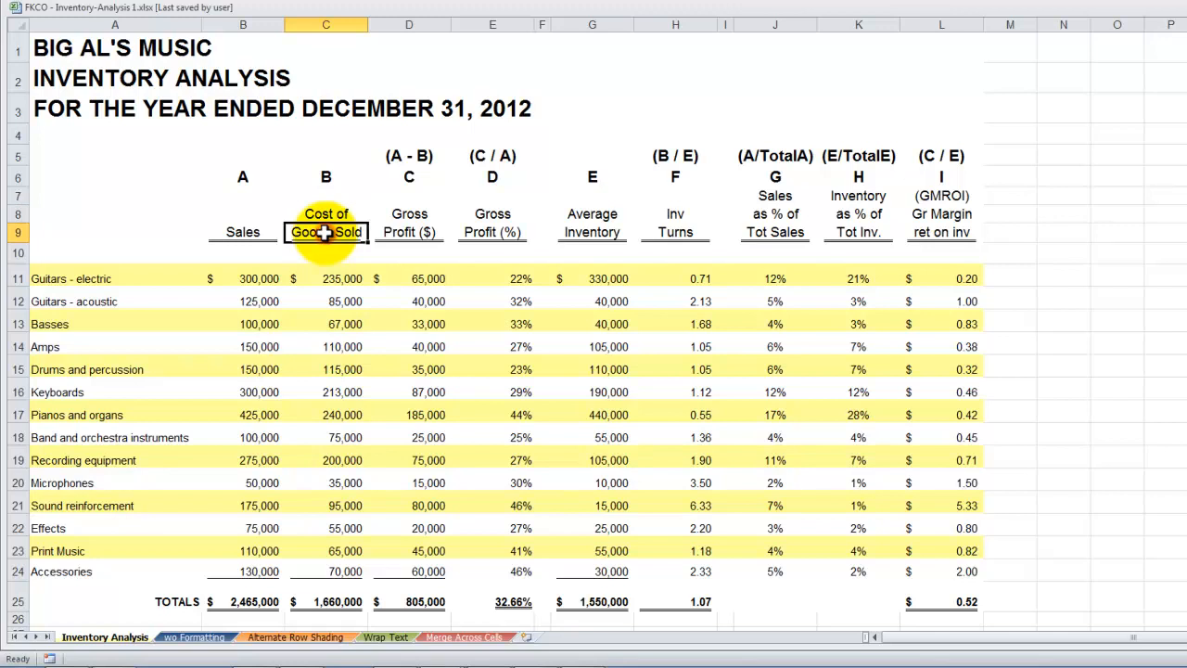
click(323, 214)
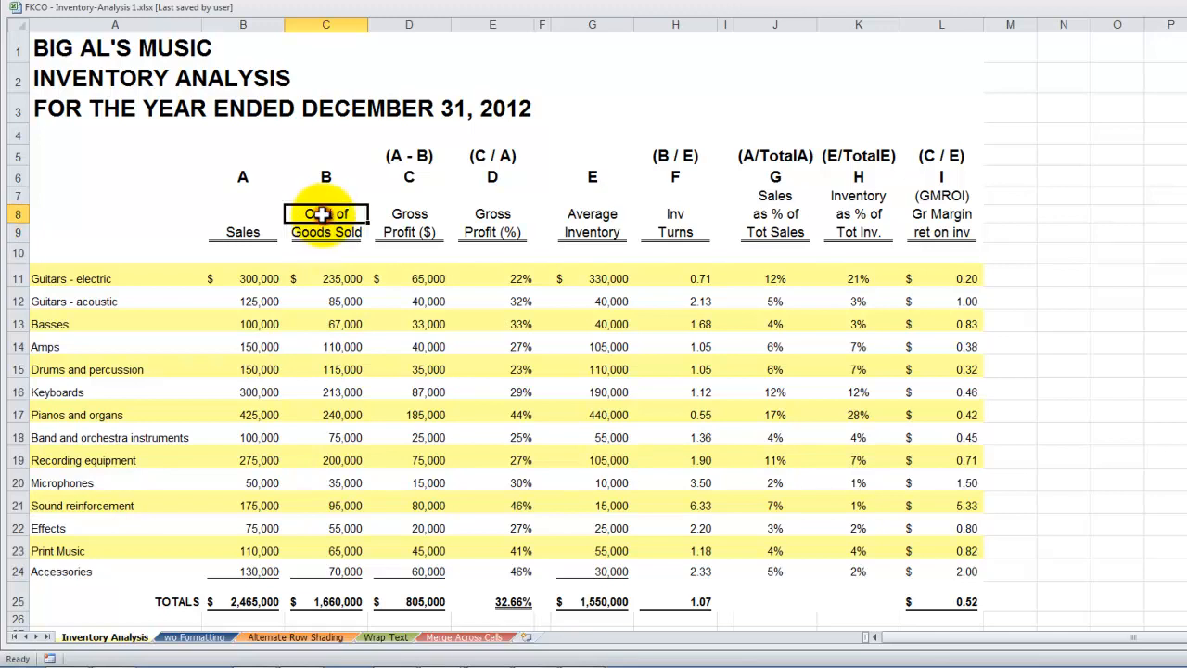
click(323, 231)
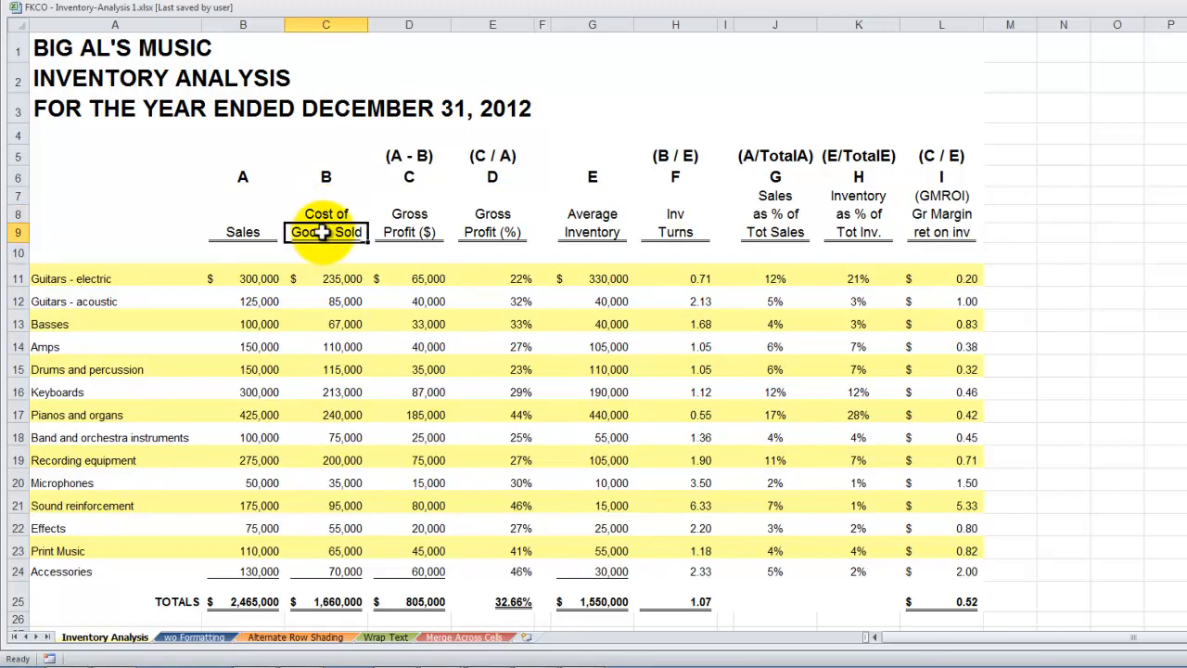
click(322, 214)
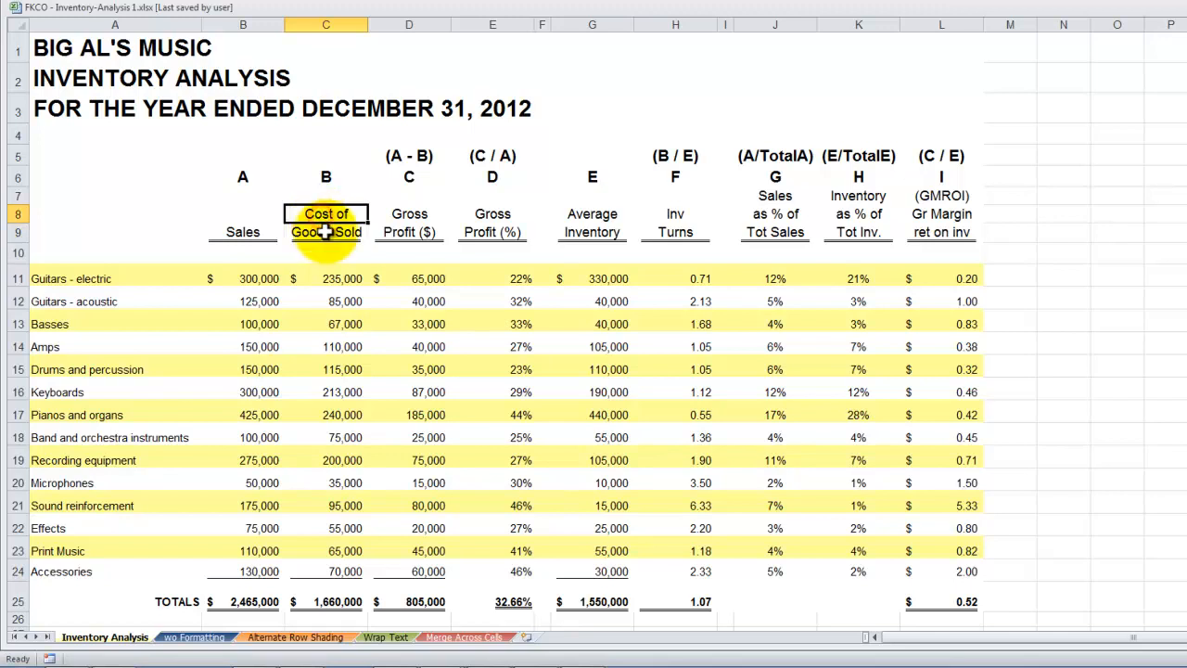
click(320, 232)
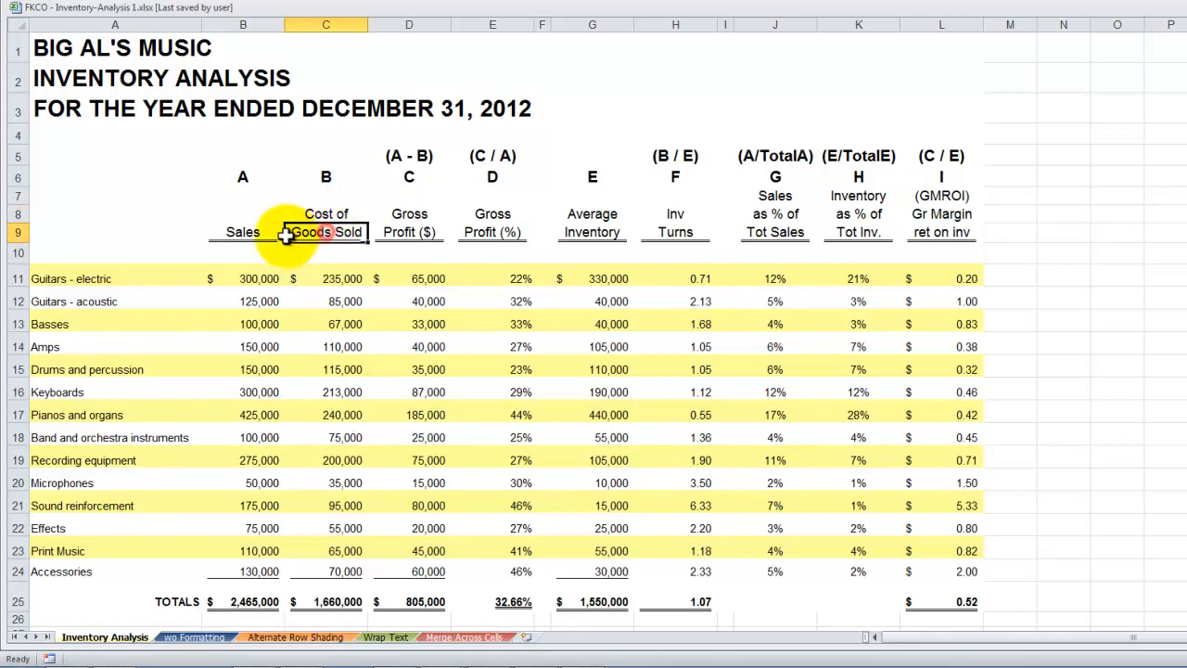
click(776, 196)
click(776, 214)
click(775, 232)
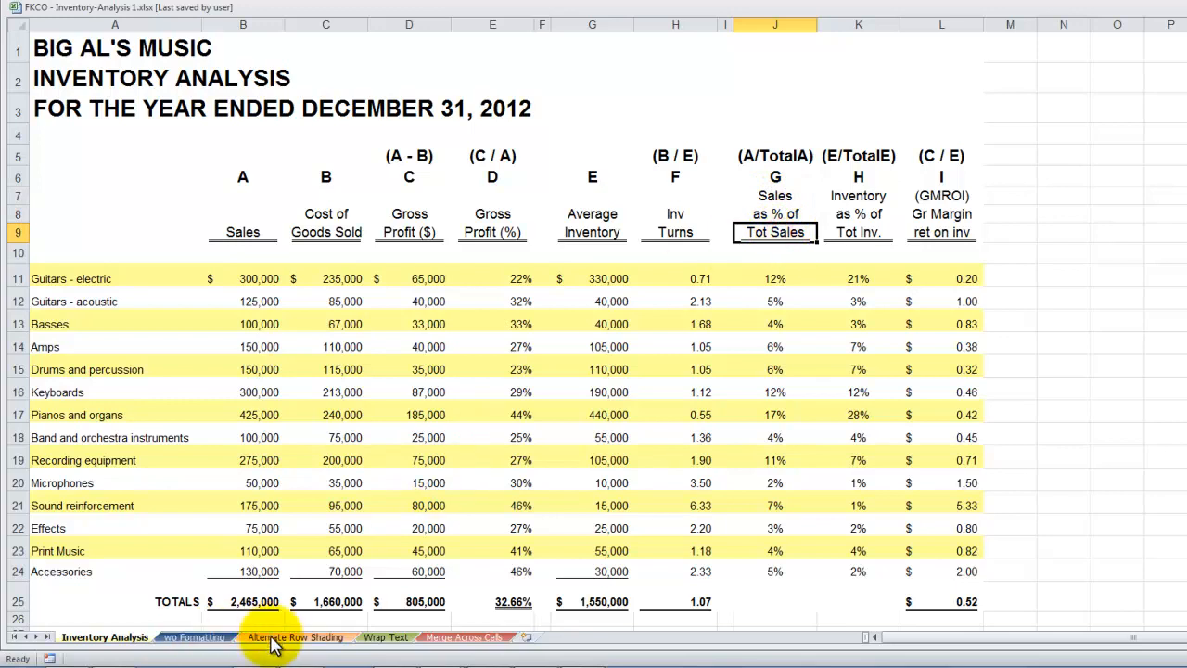
View the Wrap Text sheet and examine the heading split between cells A1 and A2
click(385, 638)
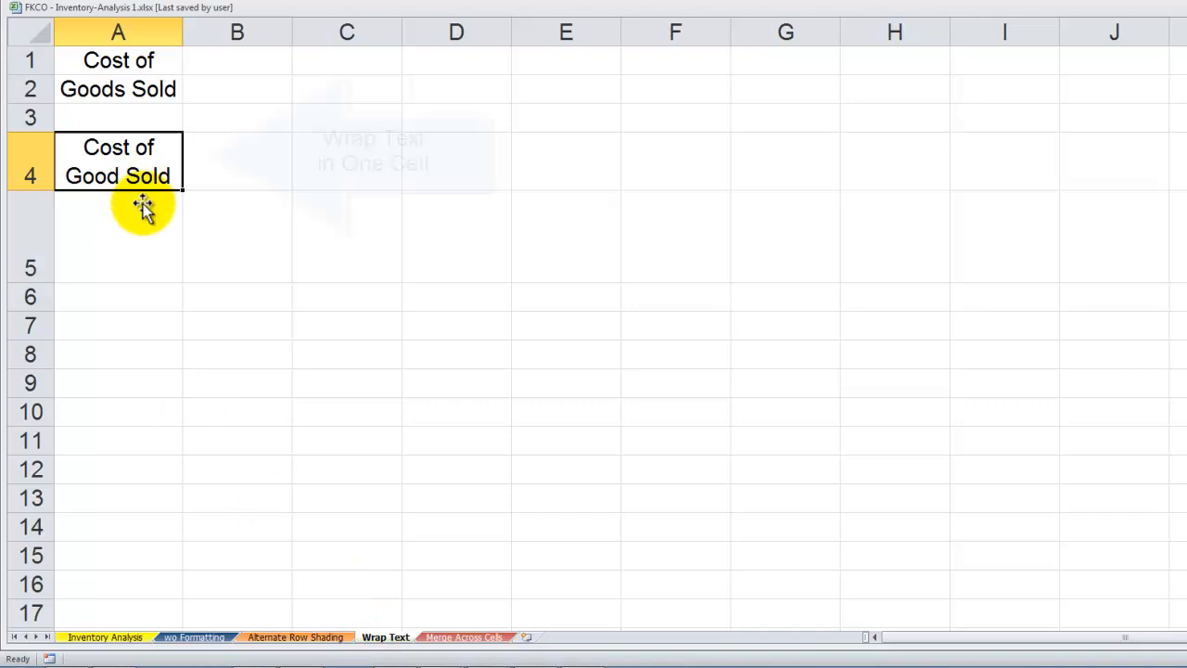
click(128, 65)
click(132, 89)
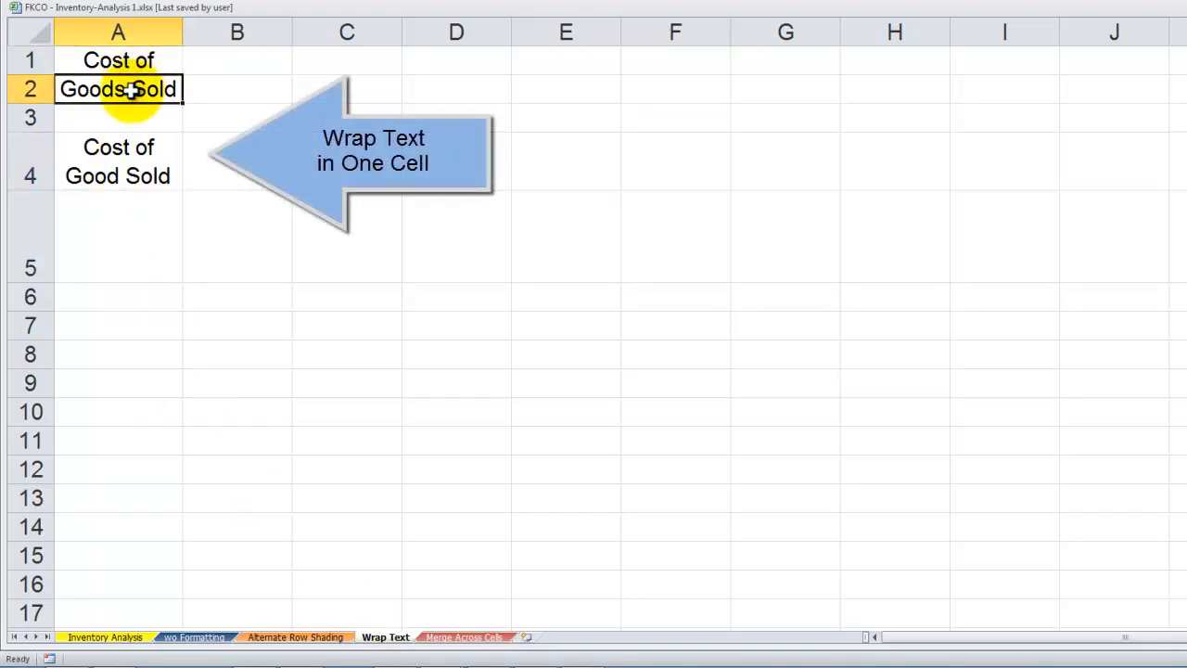
Return to the Inventory Analysis sheet, try auto-fitting column A to its longest title, and undo the width change
click(107, 638)
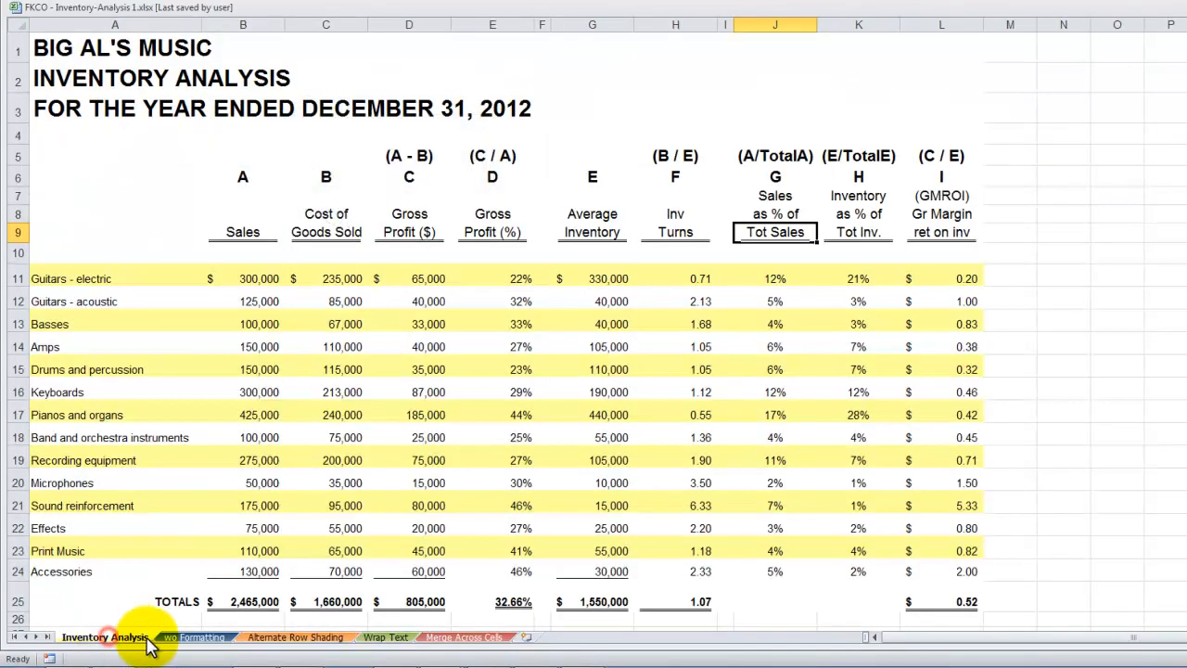
click(41, 109)
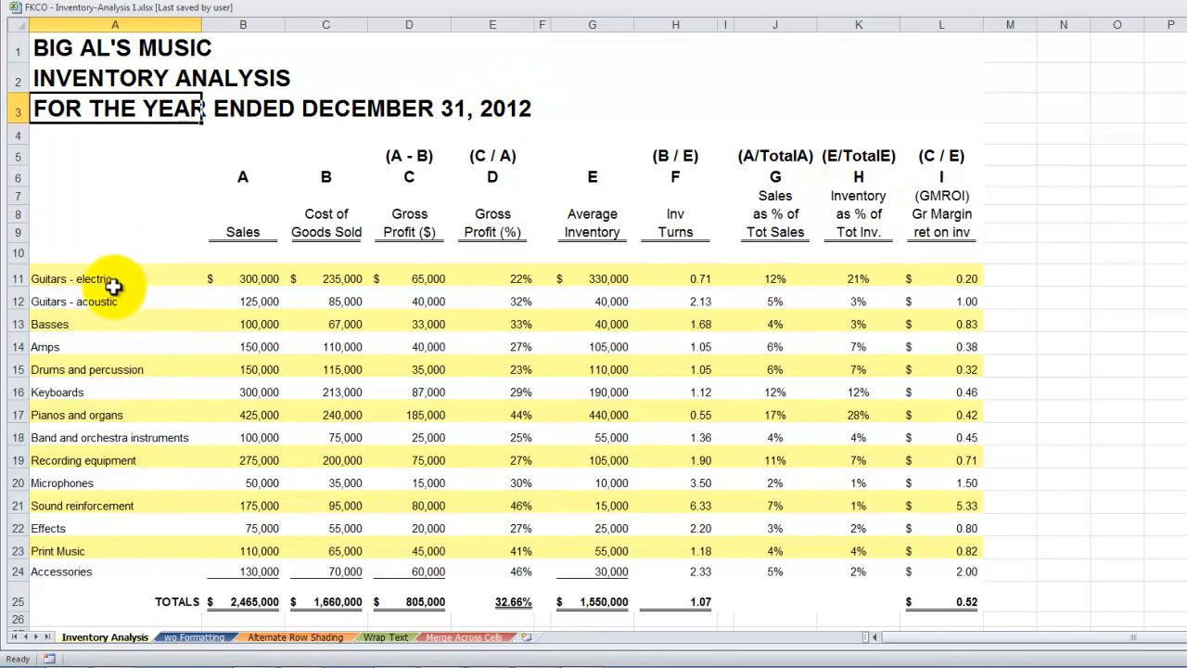
click(201, 25)
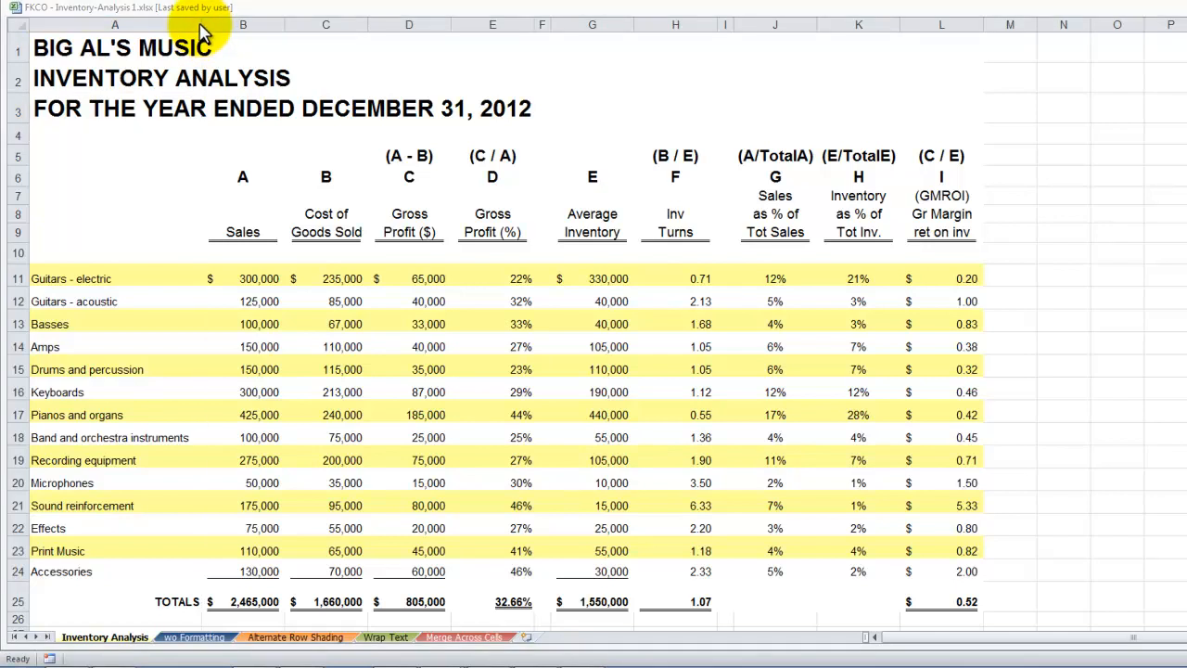
click(183, 119)
double_click(200, 21)
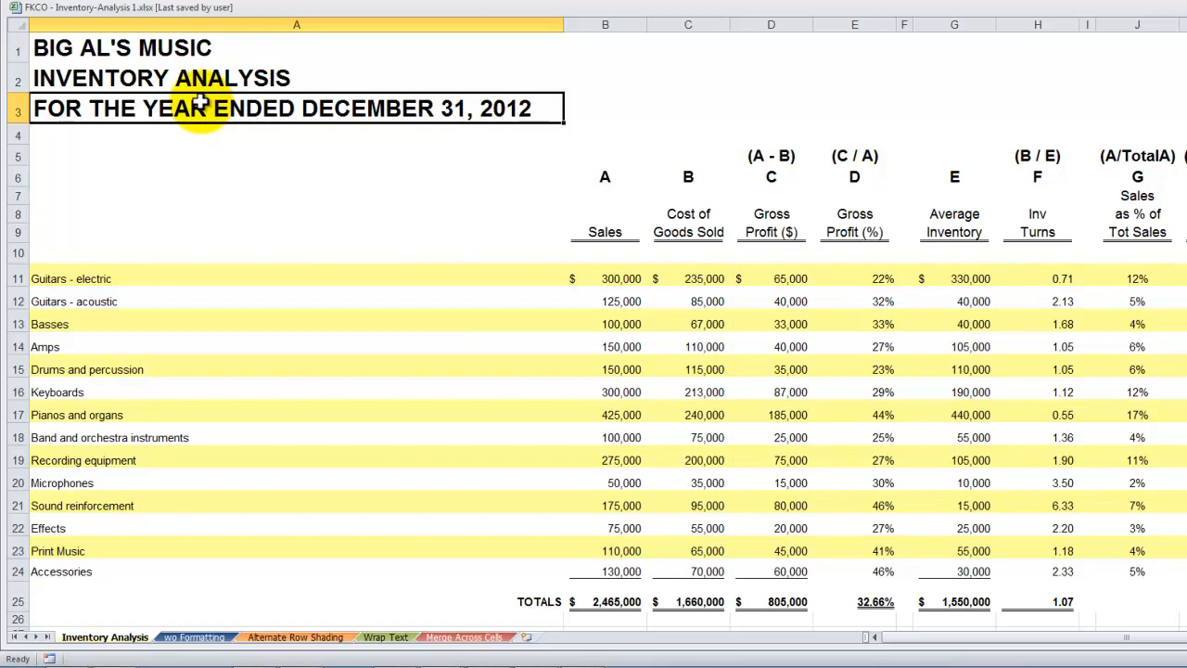
key(ctrl+z)
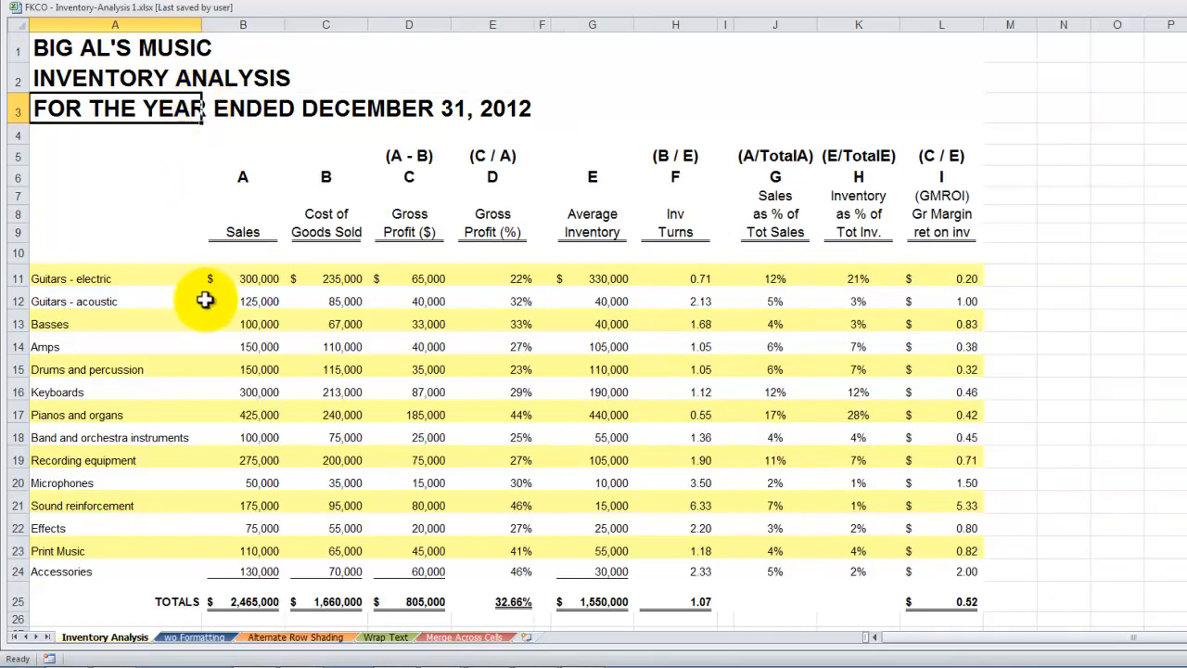
Compare the two-row Cost of Goods Sold heading in C8:C9 with the single-cell version in A4 of the Wrap Text sheet
click(325, 217)
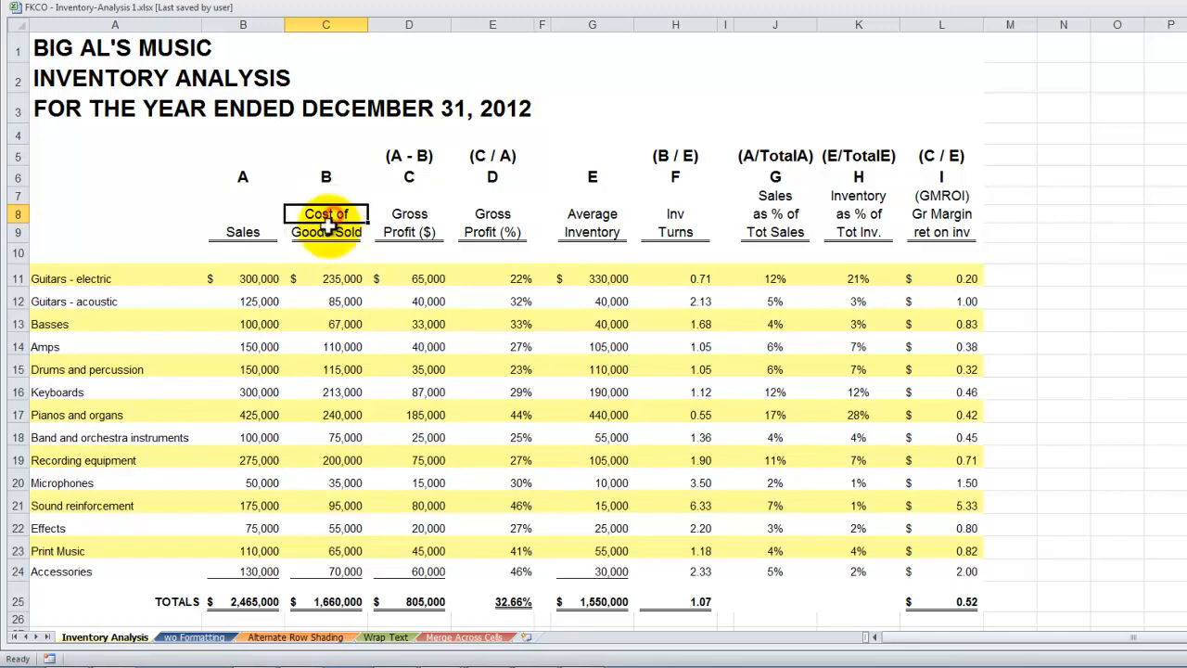
click(327, 233)
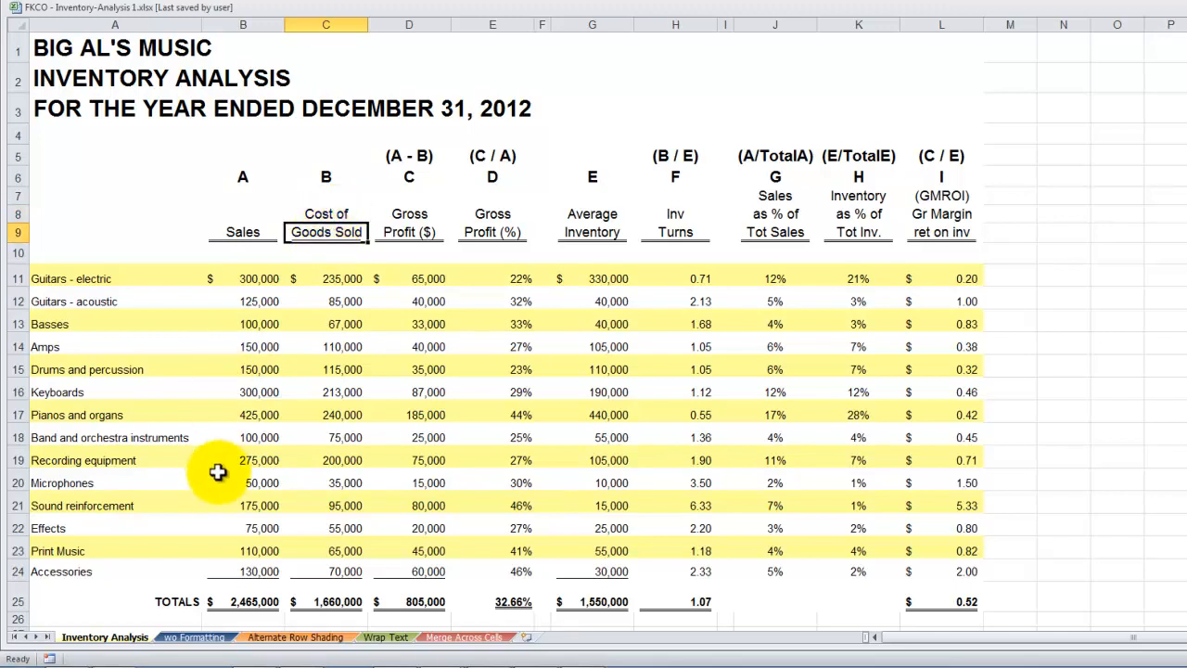
click(385, 637)
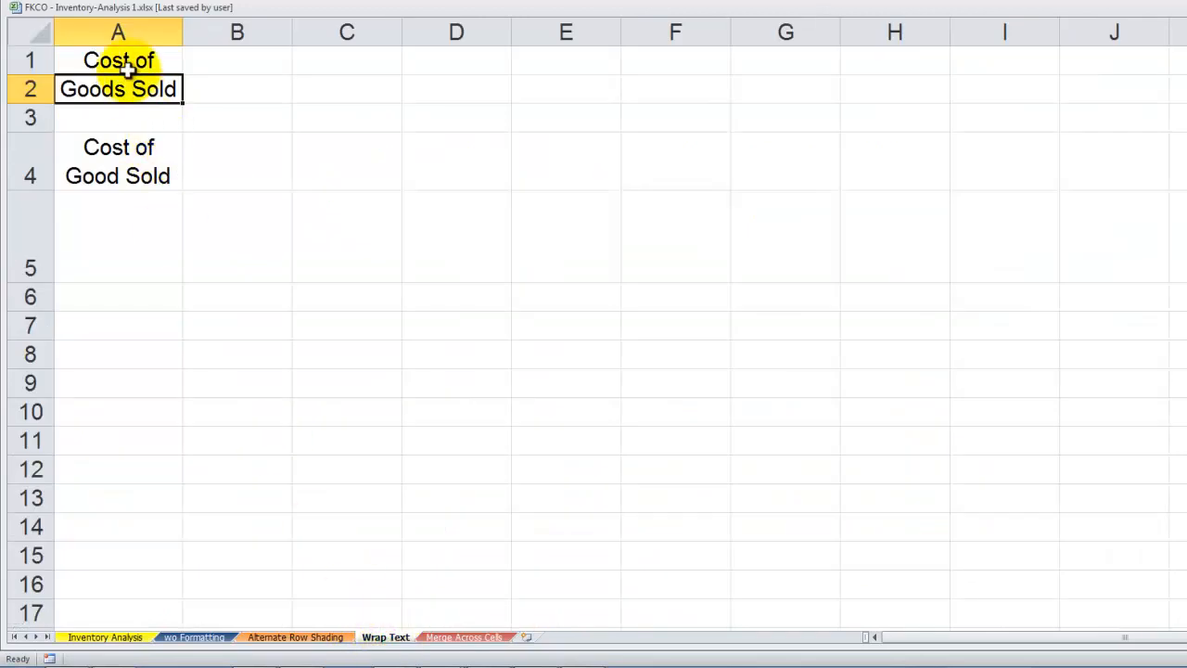
click(124, 59)
click(118, 87)
click(117, 164)
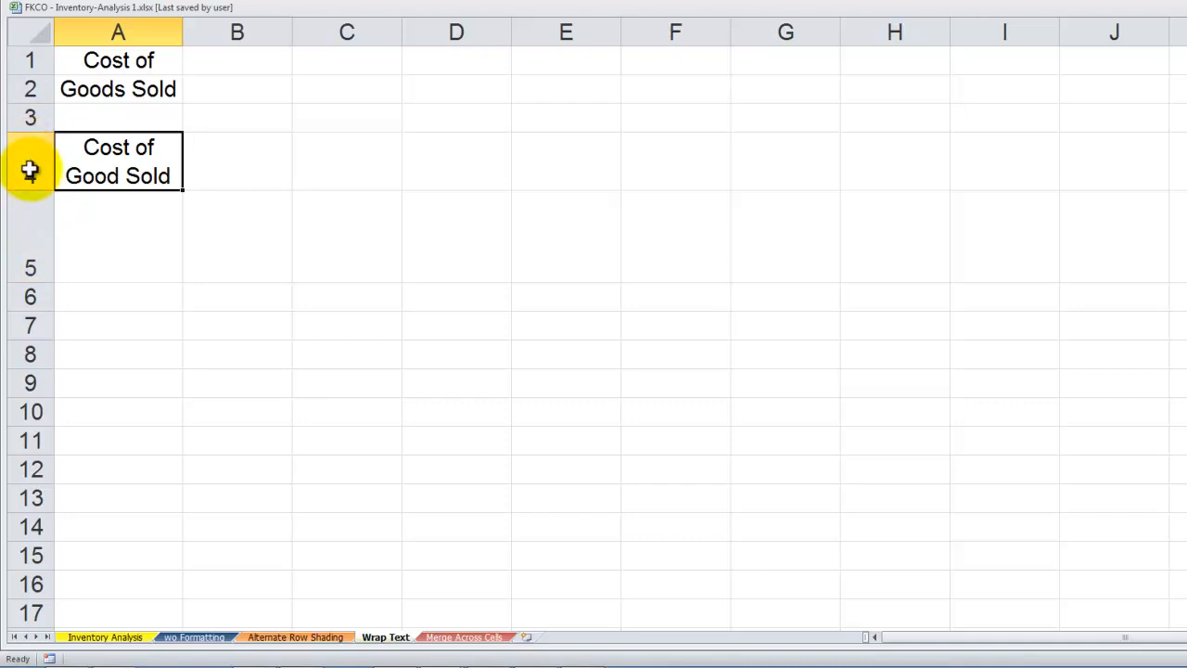
Enter "Cost of Goods Sold" in cell B7 of the Wrap Text sheet
click(262, 333)
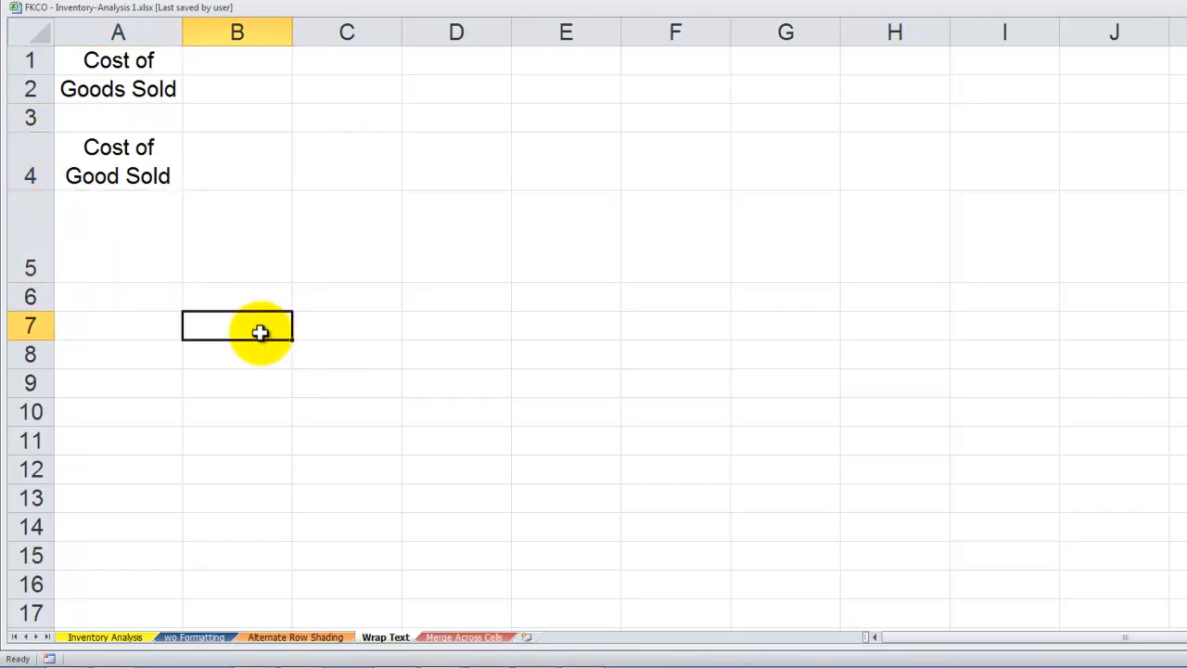
text(Cost of Goods Sold)
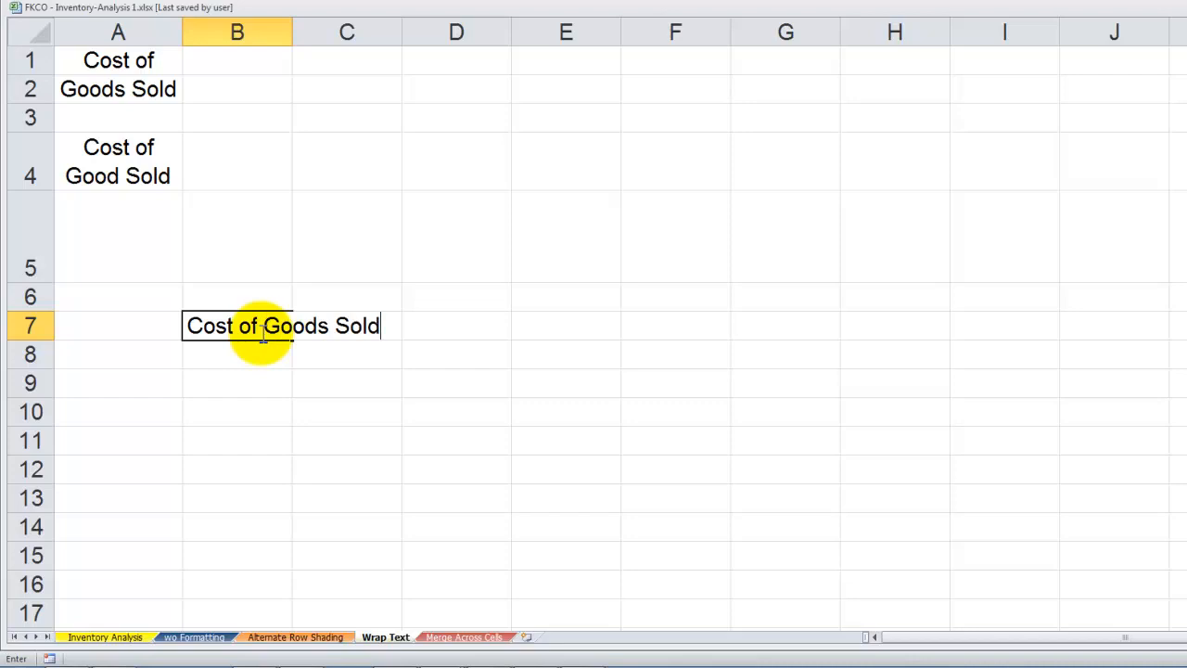
key(ctrl+Return)
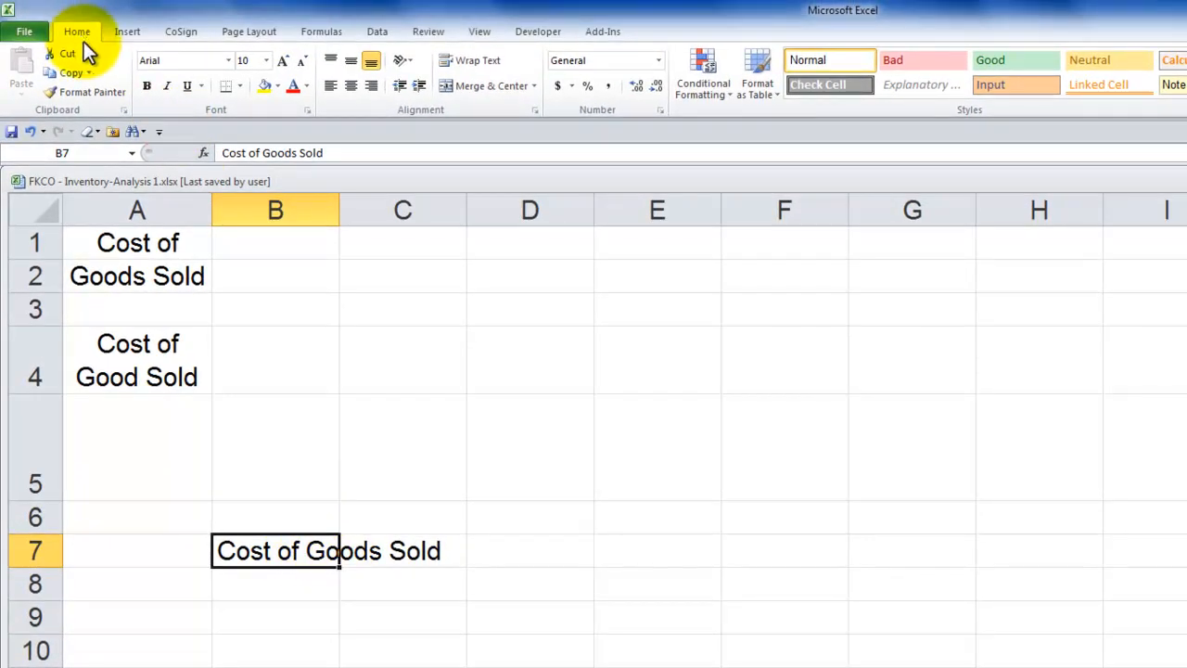
Wrap and center the heading in B7, fitting it onto two lines by widening column B and auto-fitting row 7
click(472, 60)
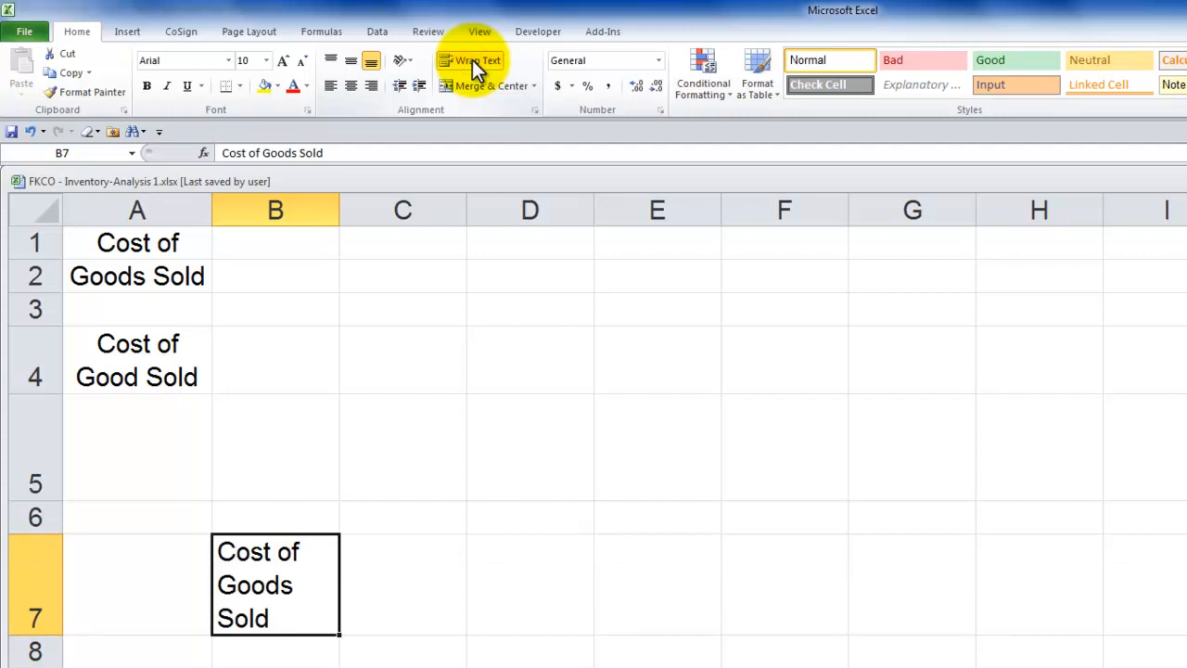
click(350, 86)
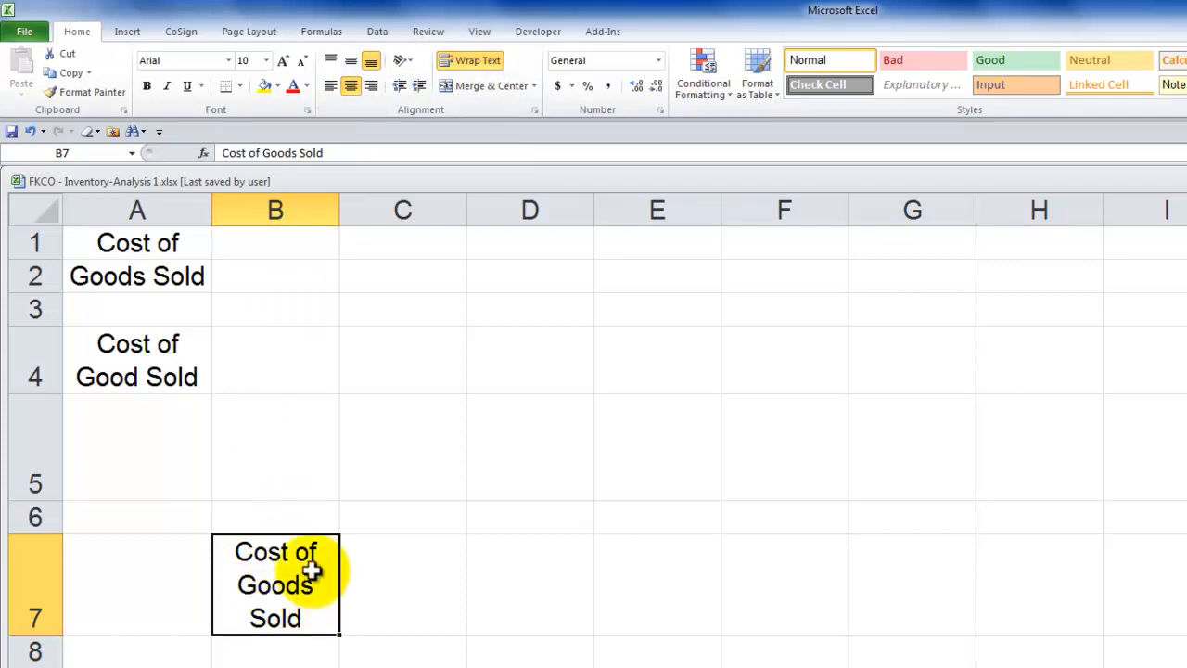
drag(339, 209, 374, 210)
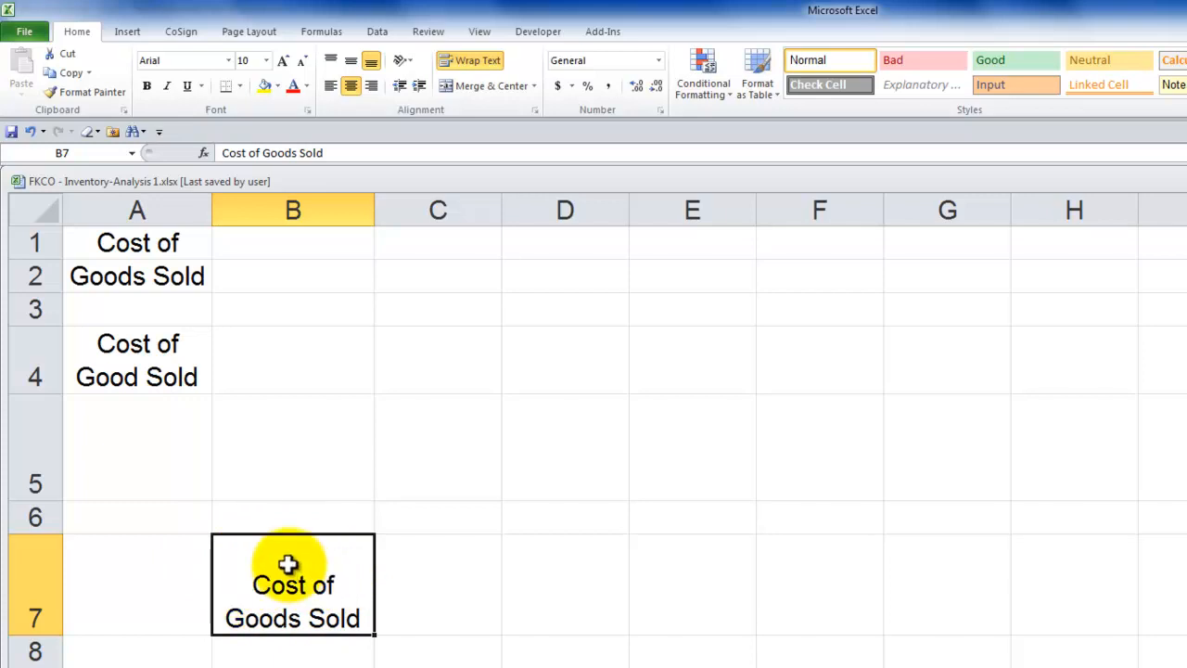
double_click(37, 634)
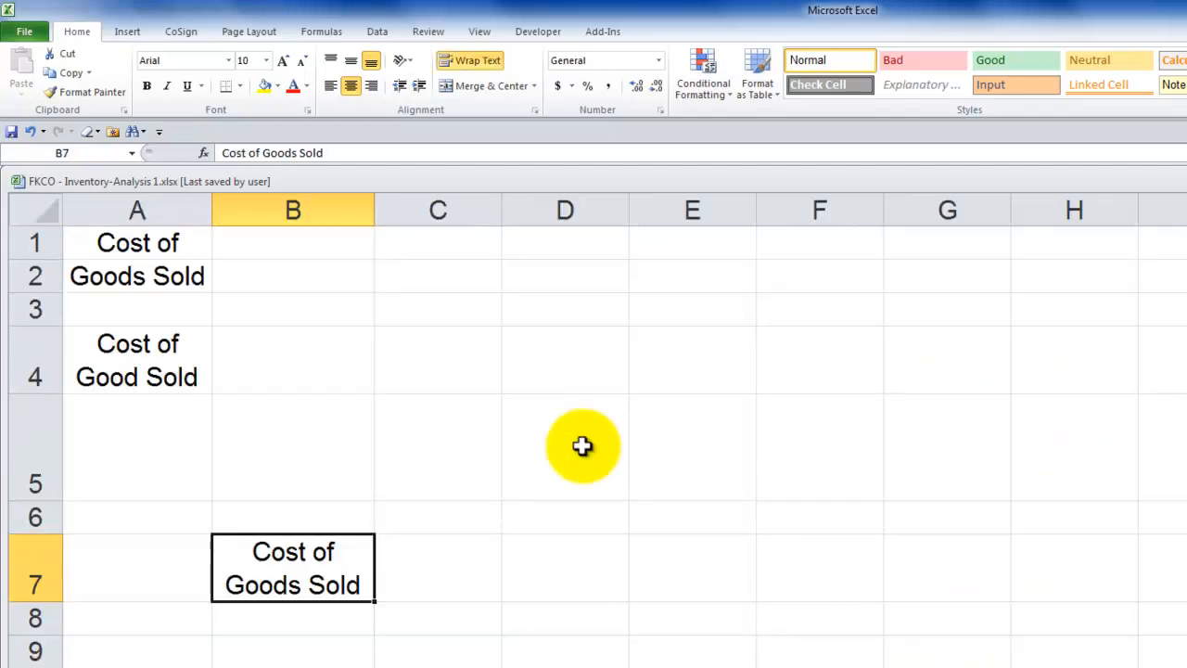
Enter "Average Inventory" in cell D6 as a wrapped, horizontally centered heading
click(578, 525)
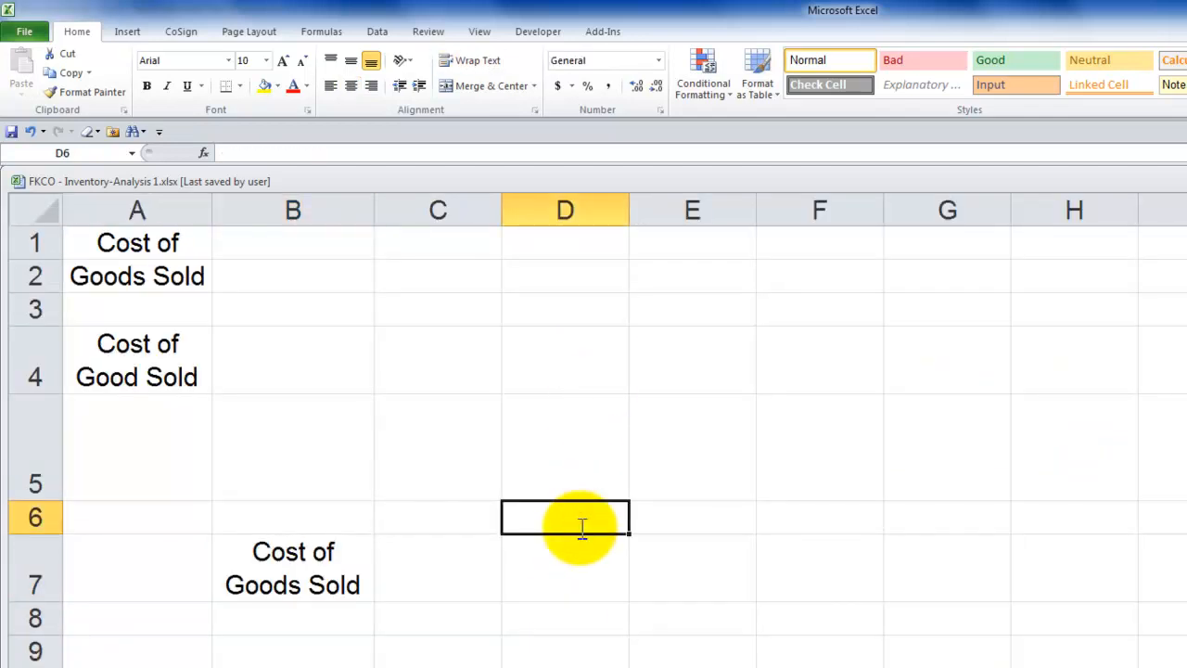
text(Average Invento)
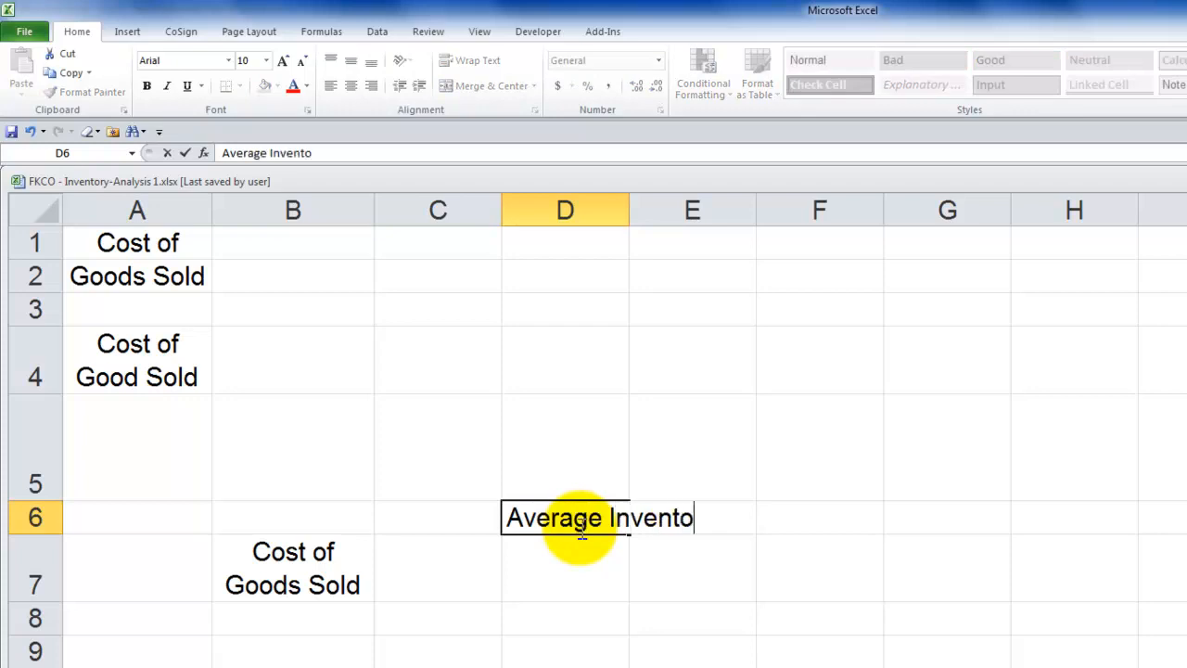
text(ry)
key(ctrl+Return)
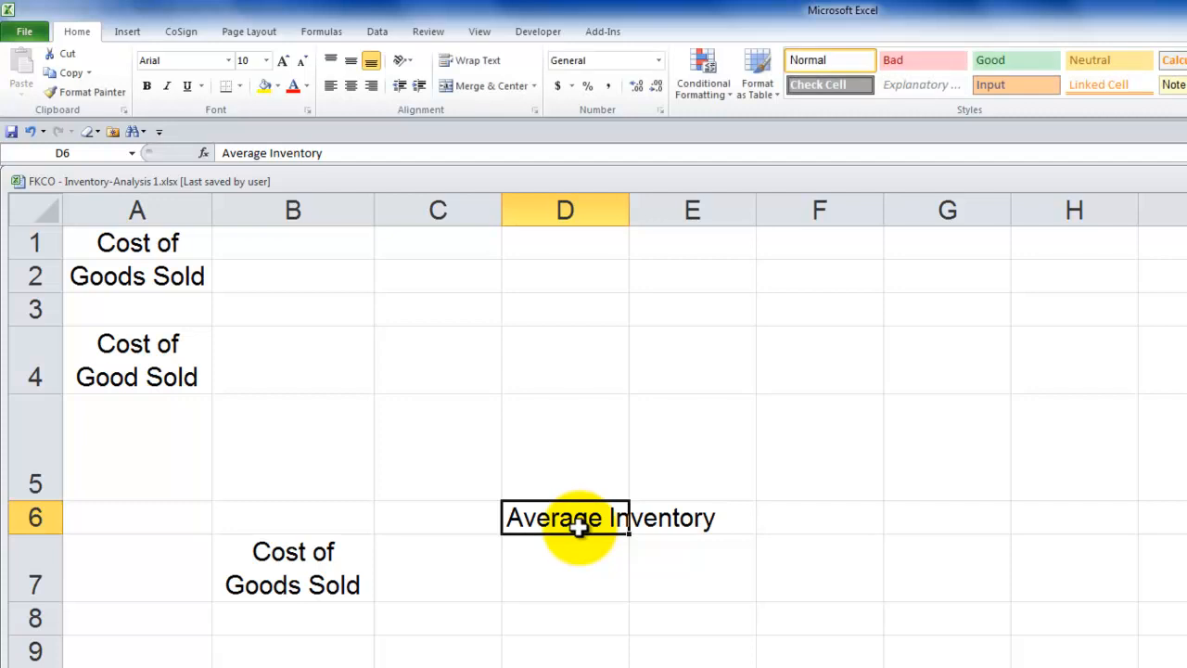
click(490, 63)
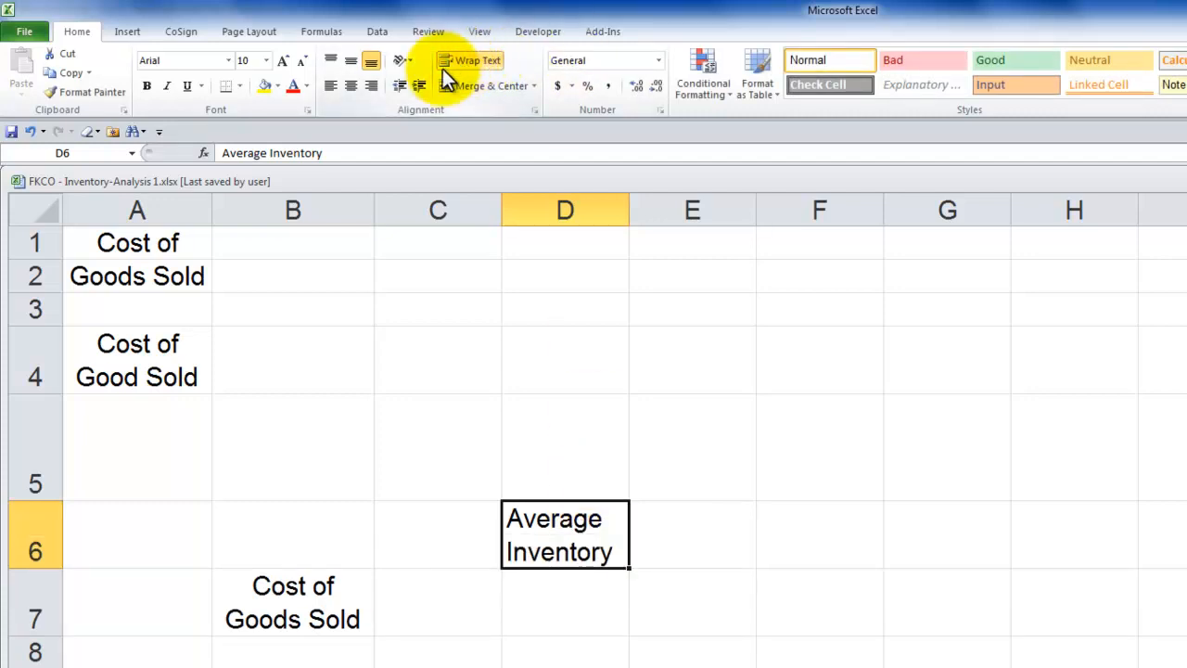
click(352, 86)
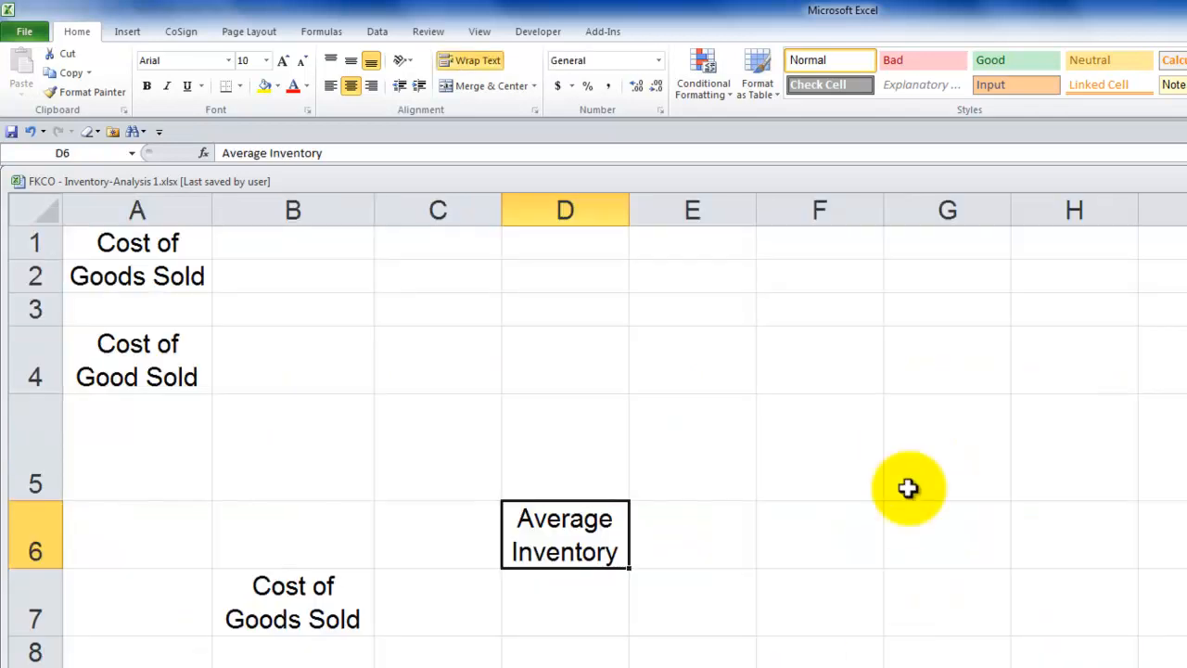
Widen column F and enter "Sales as a % of" and "Total Sales" in F4 as one centered heading with a manual line break
drag(882, 206, 966, 212)
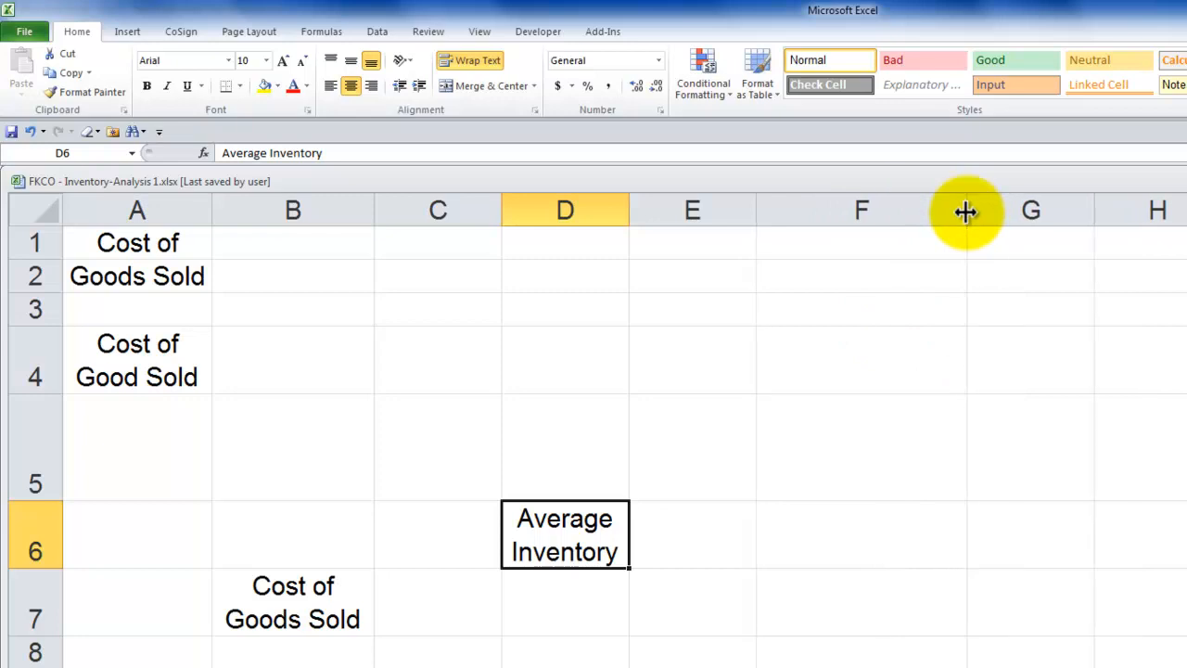
click(789, 351)
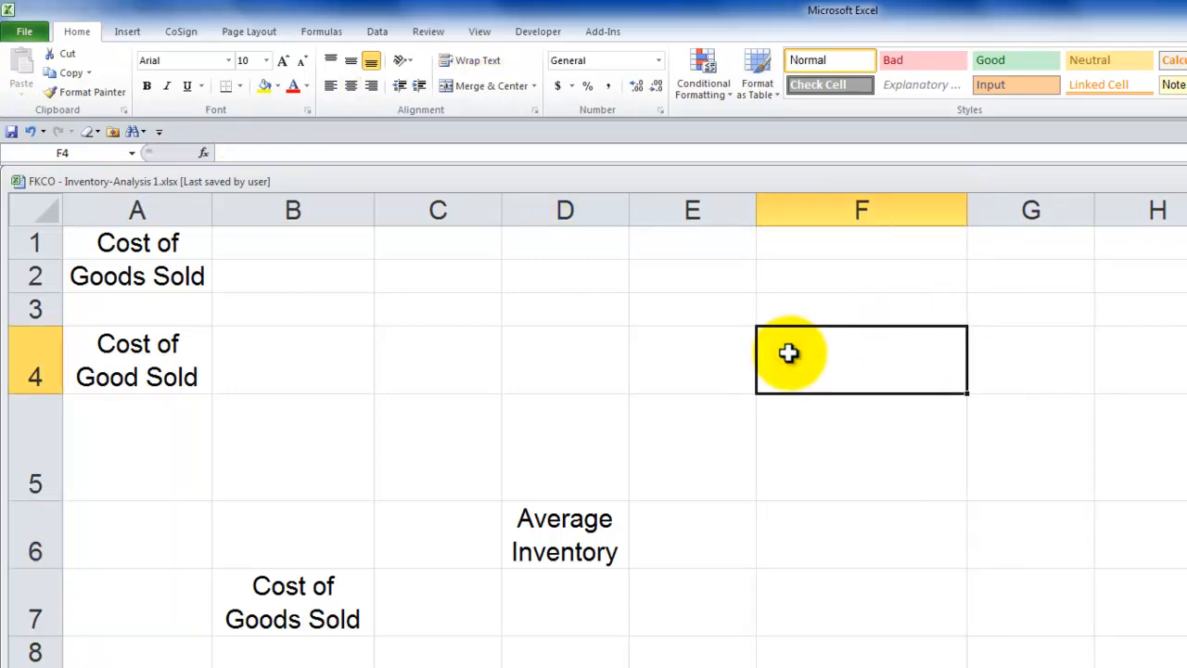
text(Sales as a)
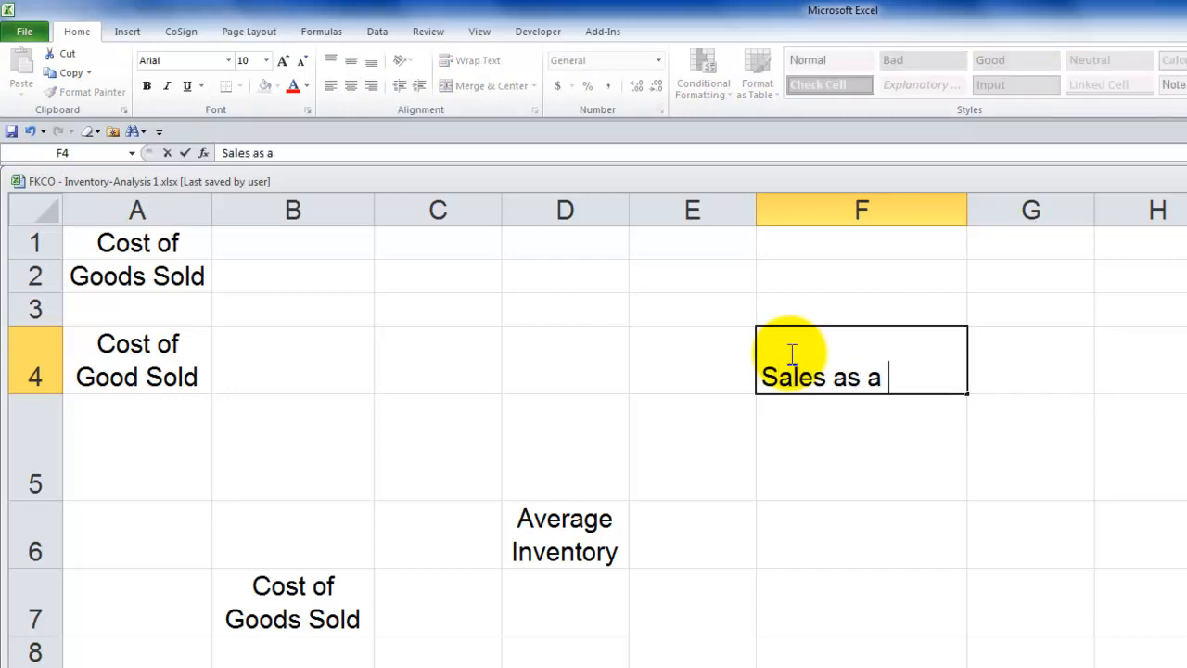
text( % o)
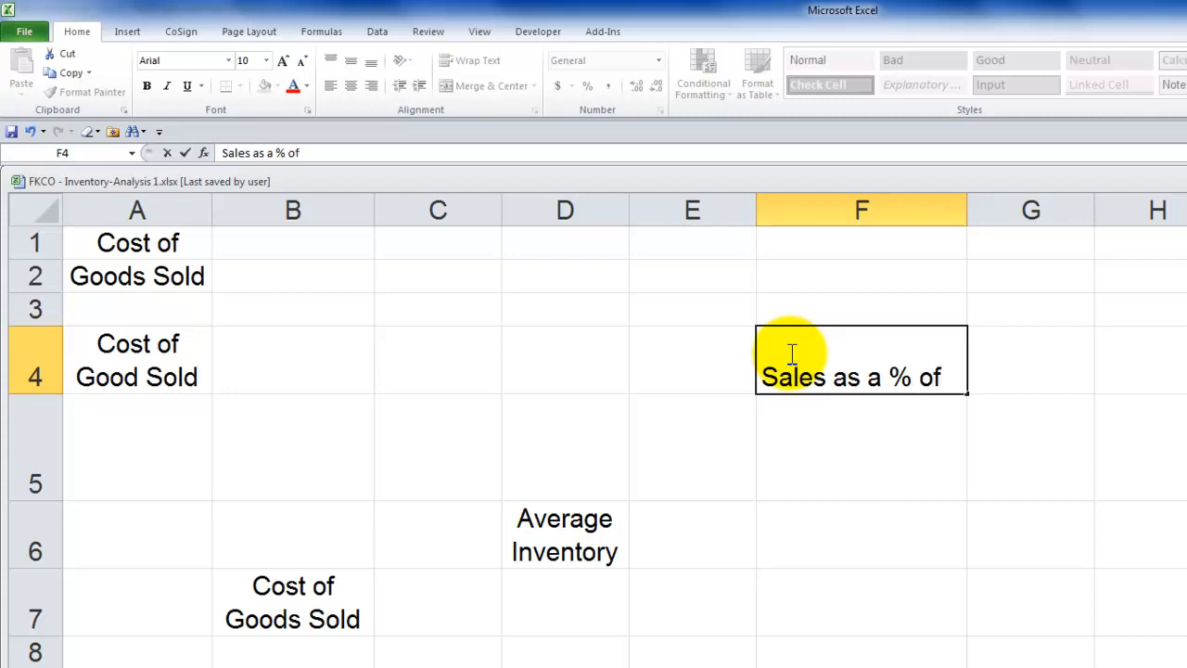
text(f)
key(alt+Return)
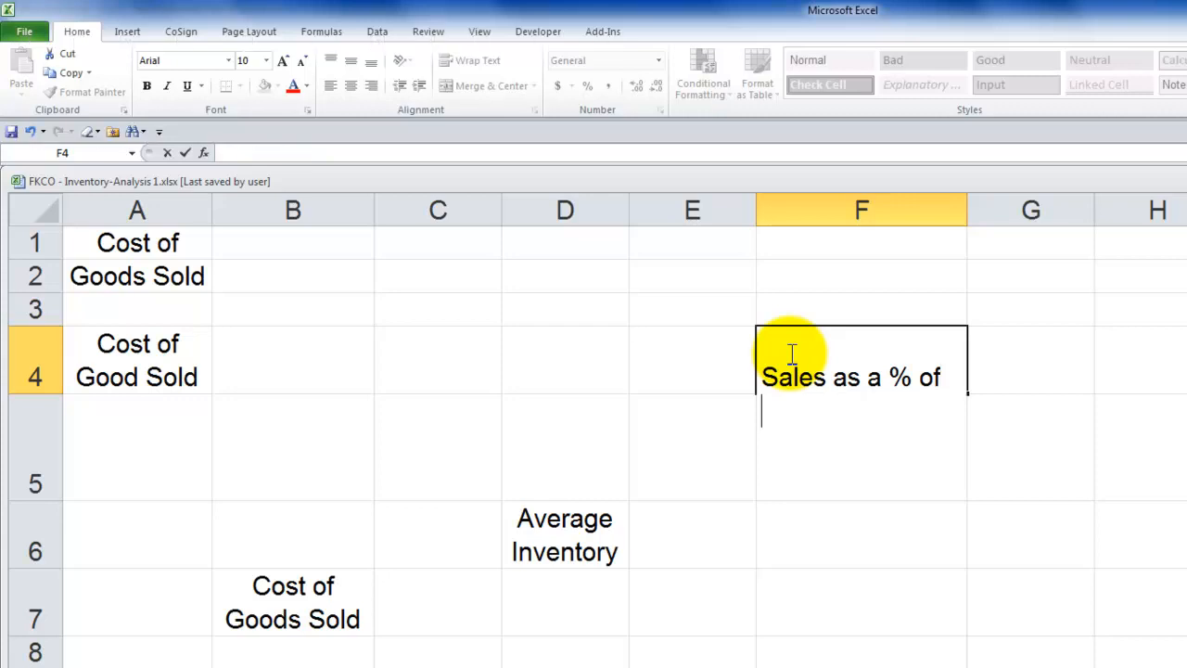
text(Tota)
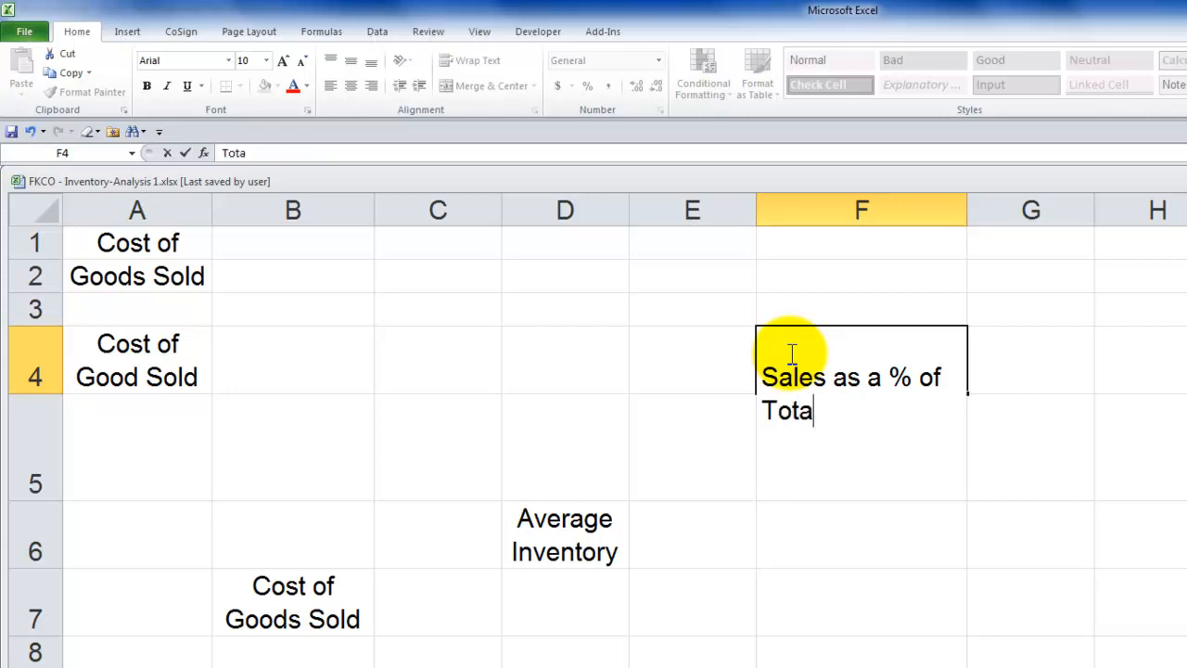
text(l Sales)
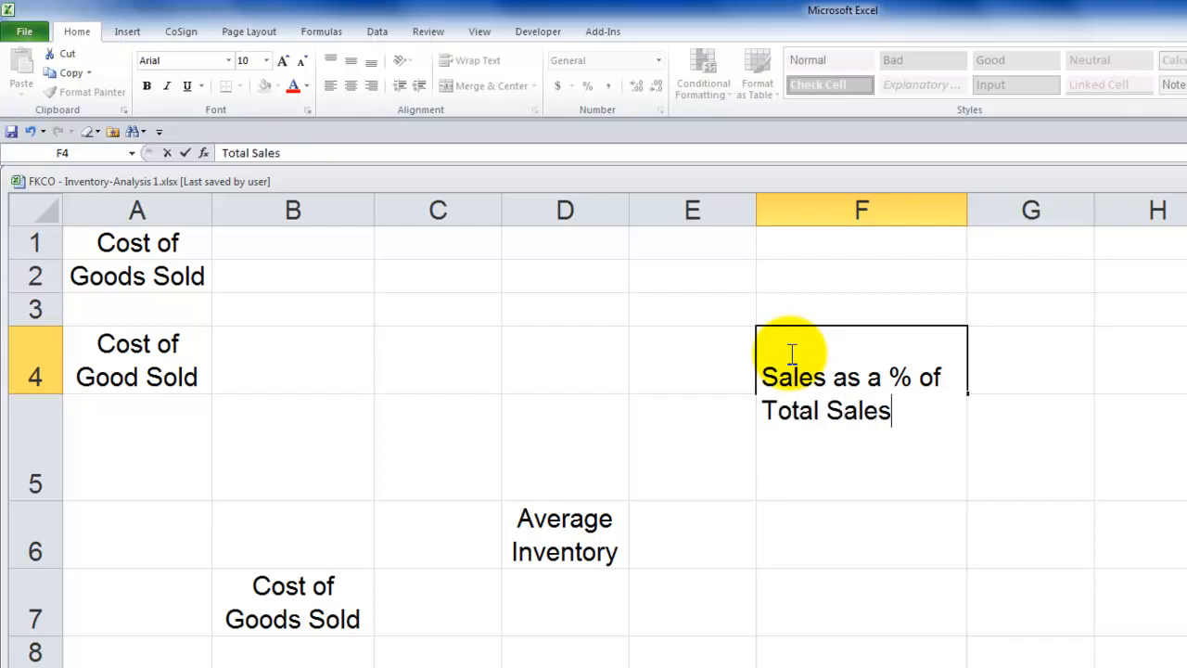
key(ctrl+Return)
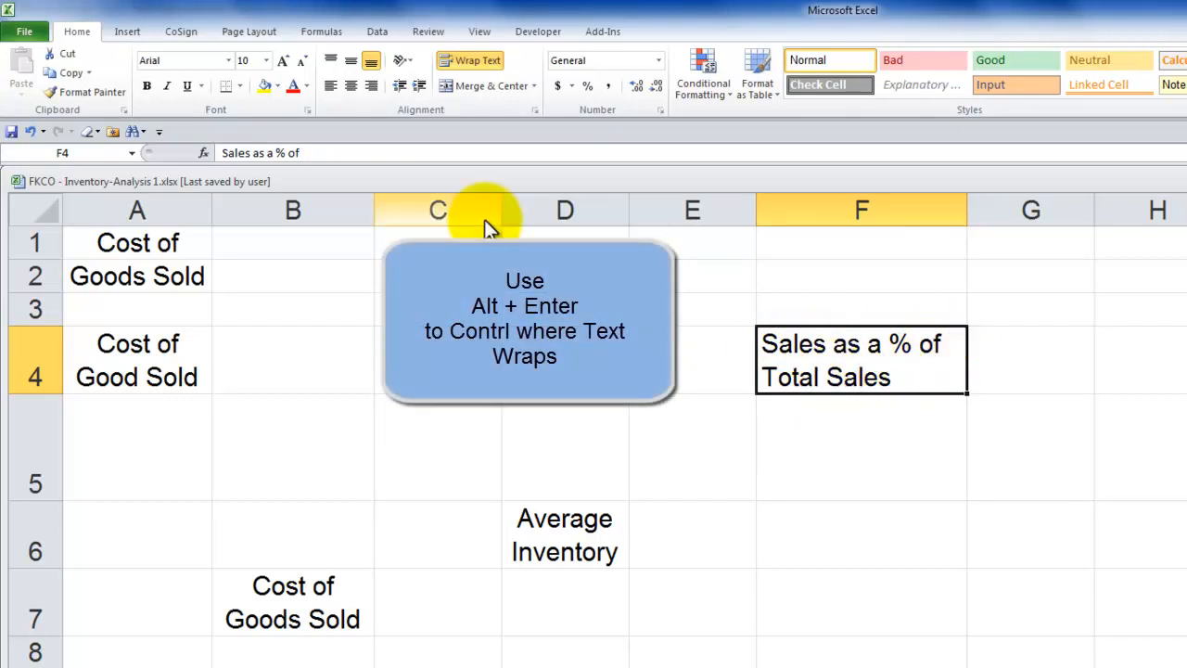
click(352, 86)
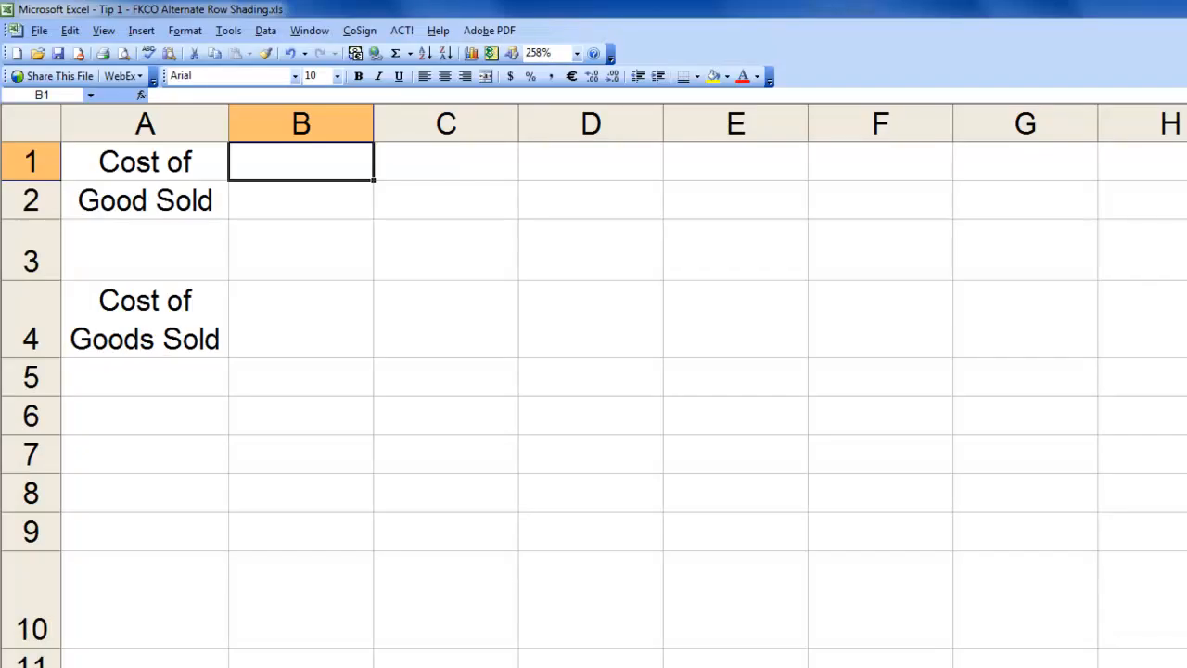
Switch to the workbook Tip 1 - FKCO Alternate Row Shading.xls and enter "Cost of Goods Sold" in cell B6
click(165, 326)
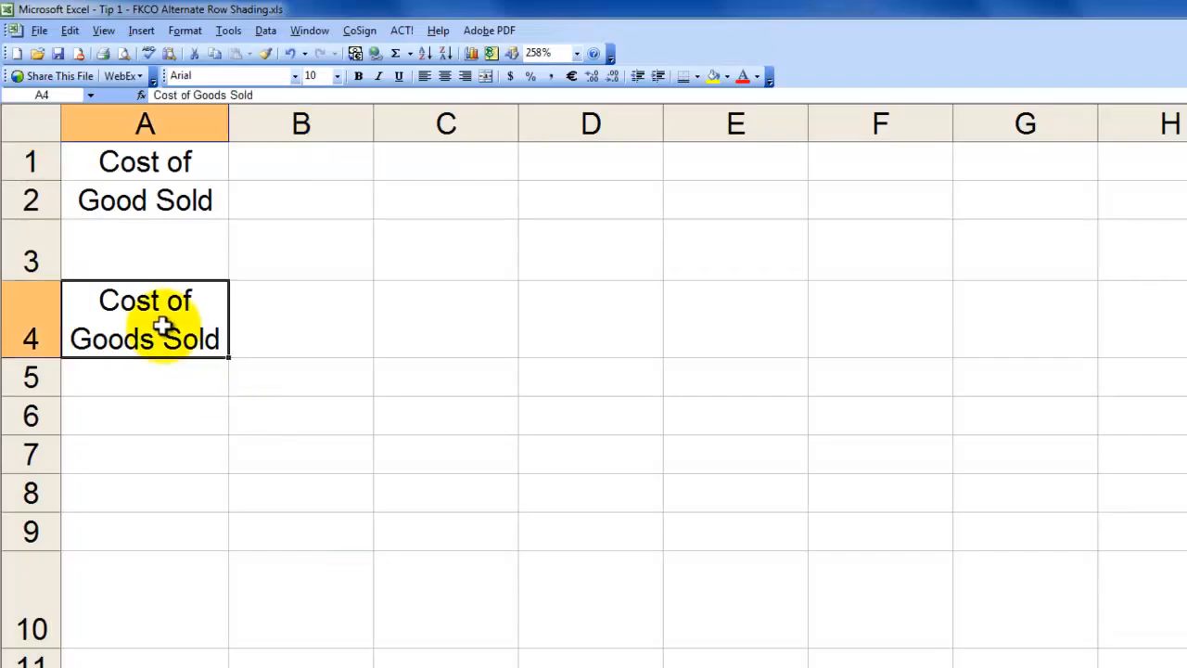
click(288, 417)
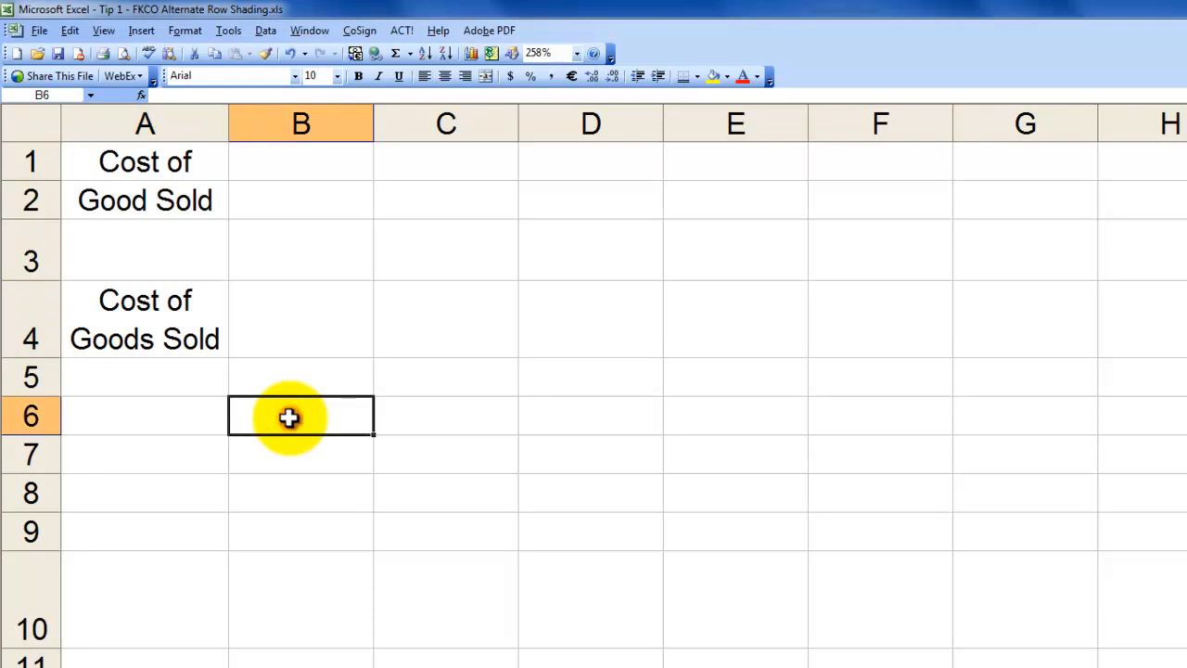
text(Co)
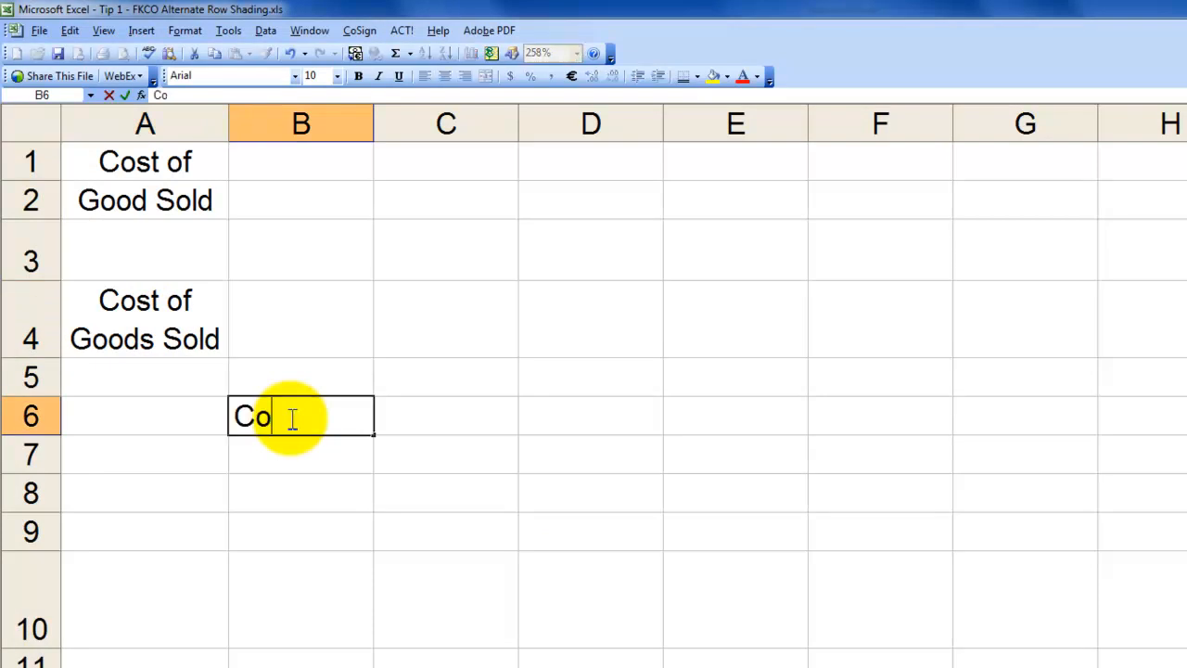
text(st of Go)
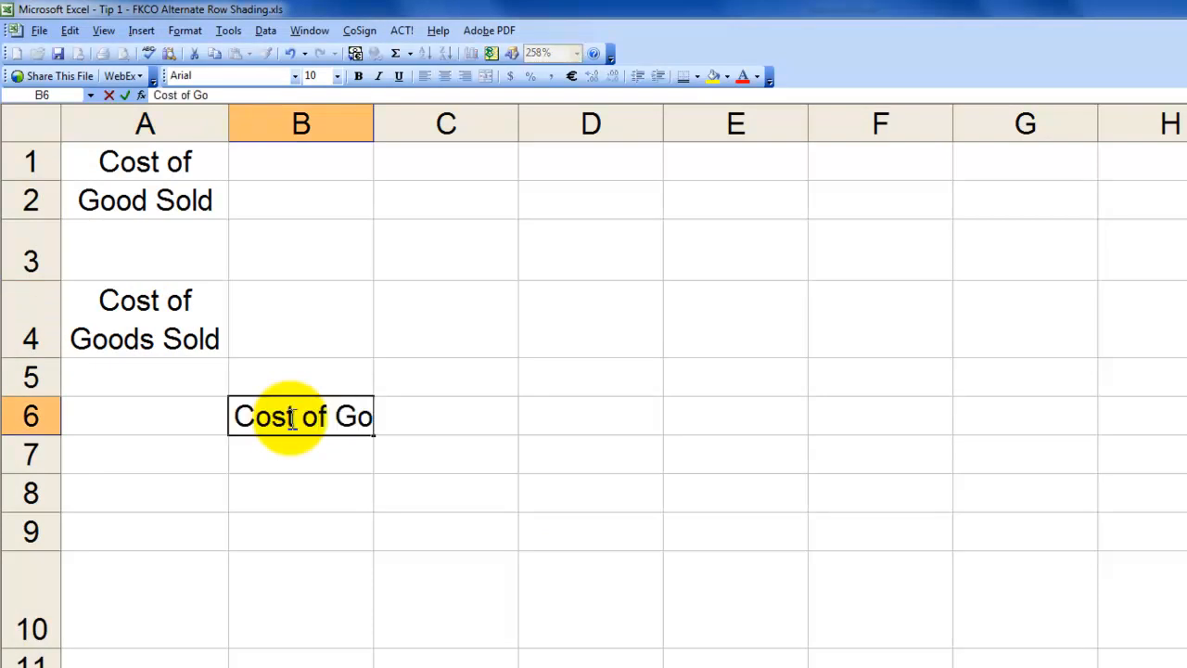
text(ods Sold)
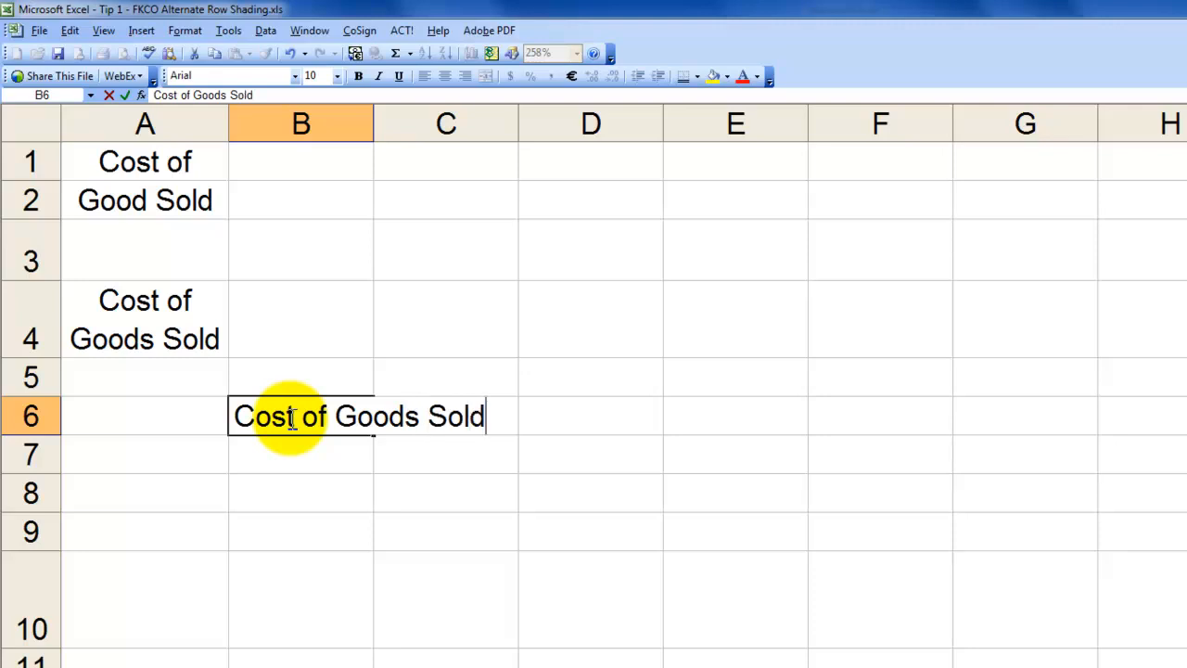
key(ctrl+Return)
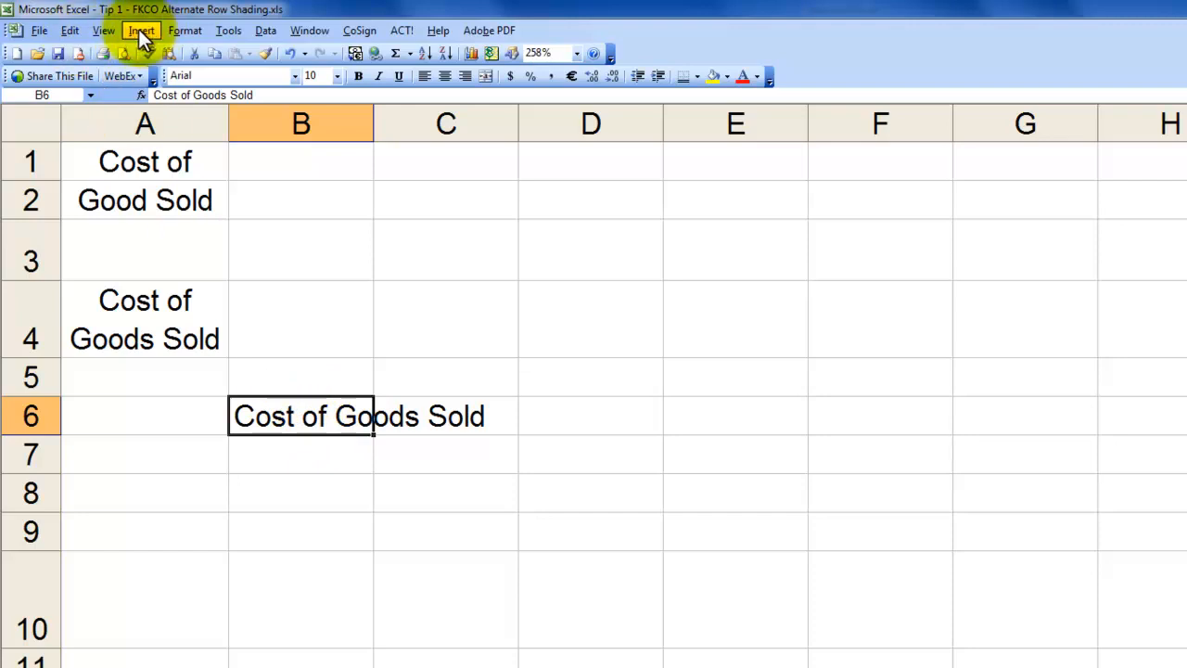
Turn on Wrap text for the heading in B6 and center it horizontally
click(172, 34)
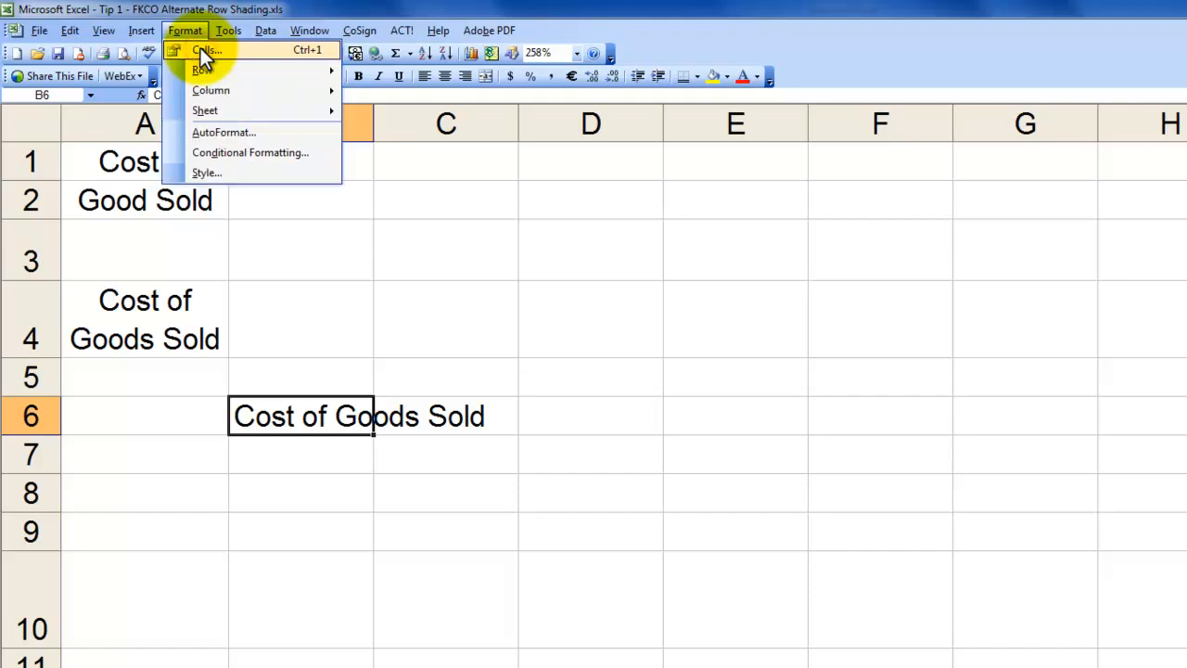
click(206, 50)
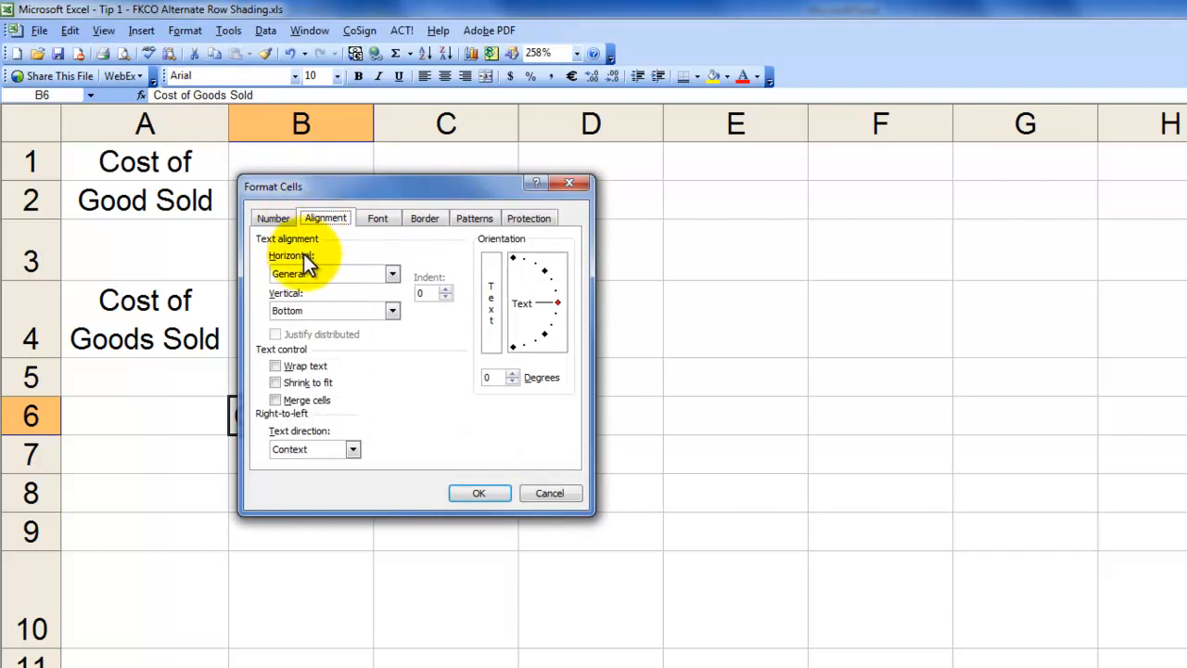
click(272, 362)
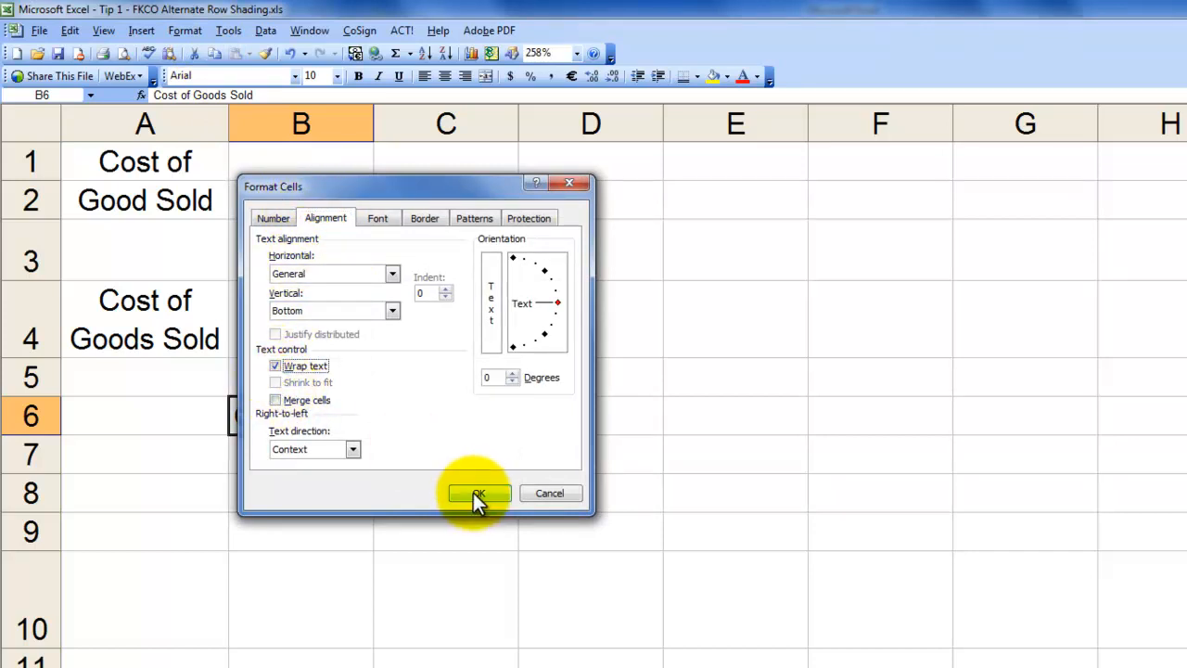
click(473, 492)
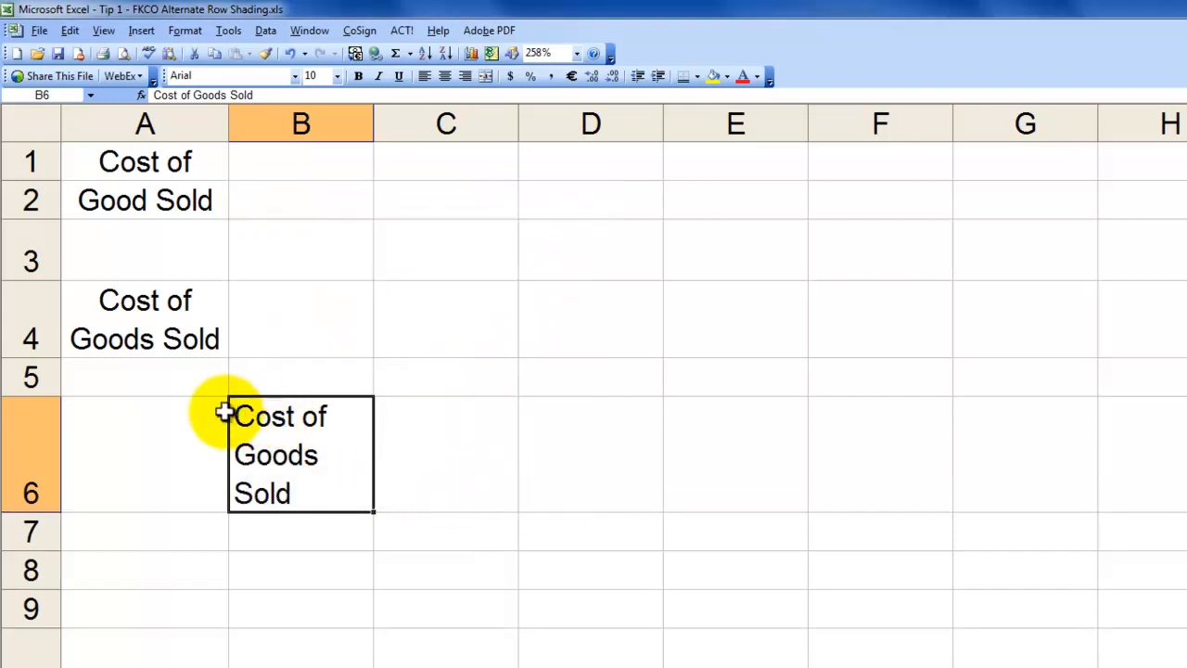
click(443, 76)
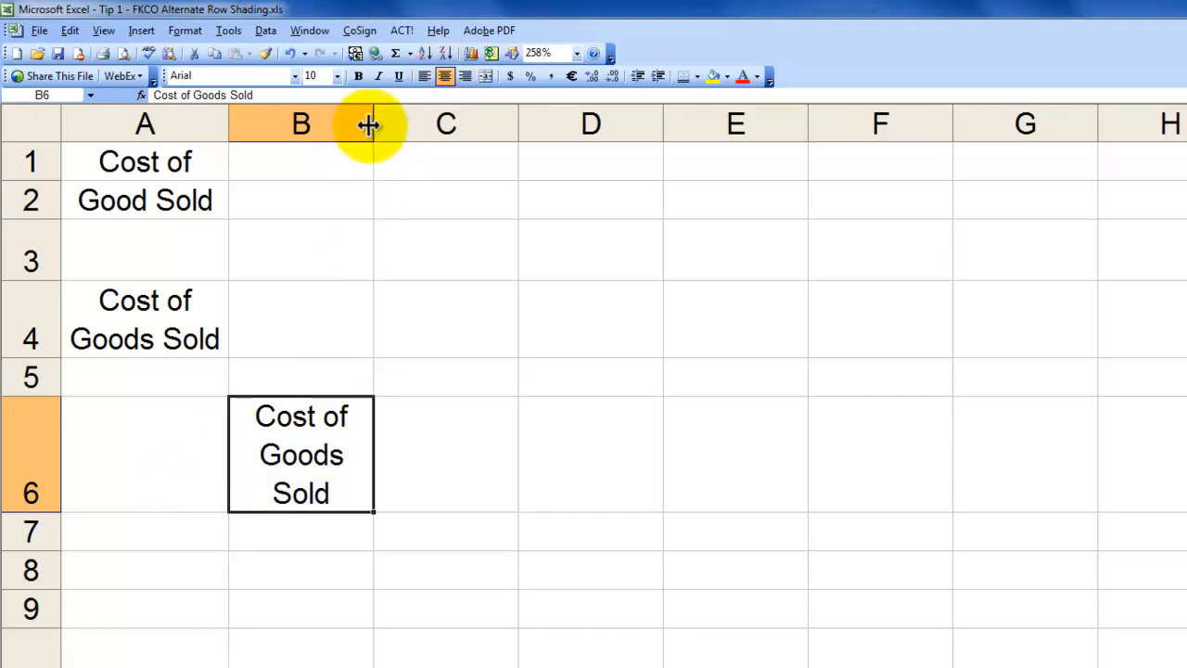
Widen column B so the B6 heading breaks after "Cost of", and auto-fit the height of row 6
drag(374, 121, 426, 121)
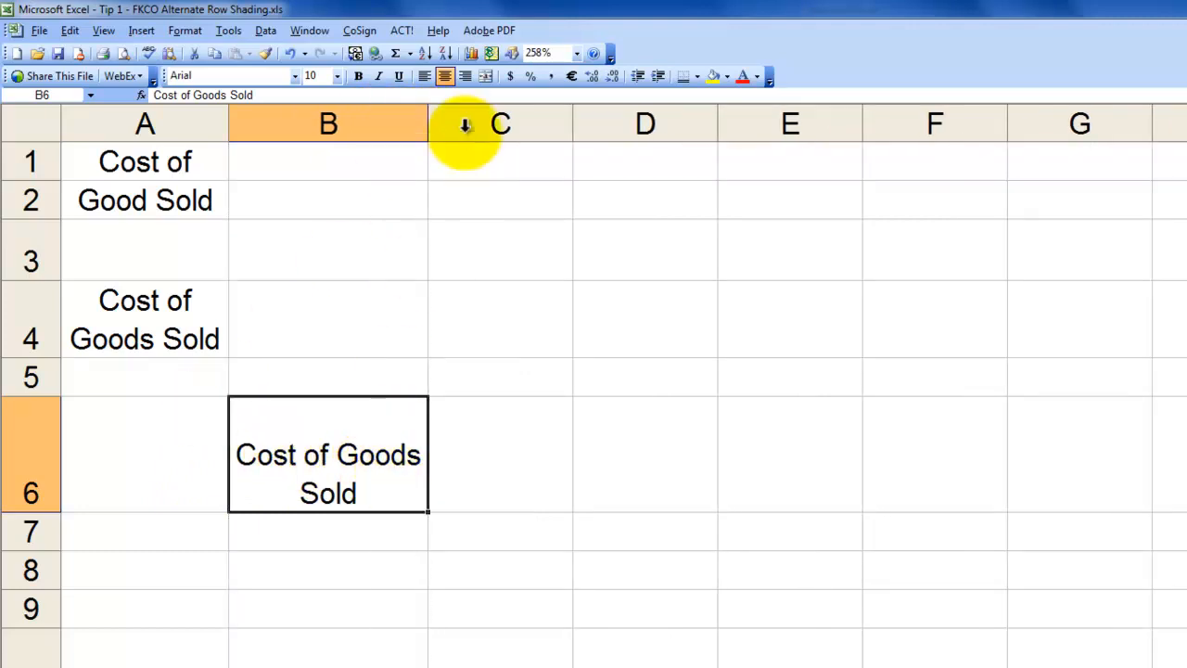
drag(426, 121, 373, 122)
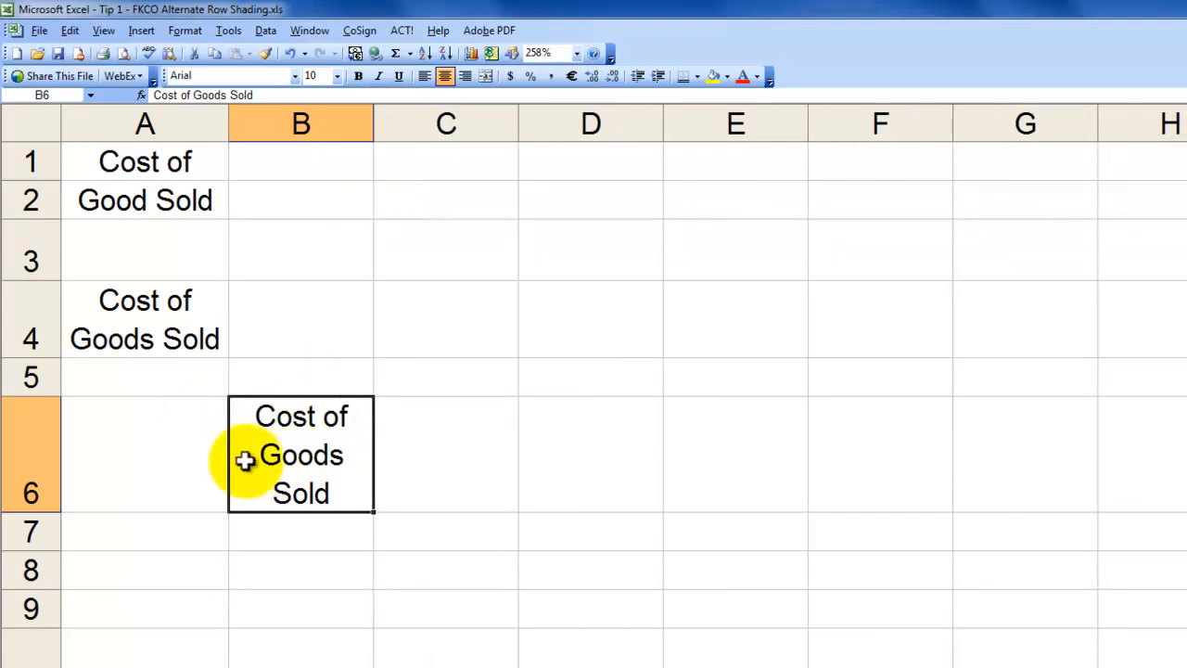
drag(374, 123, 408, 123)
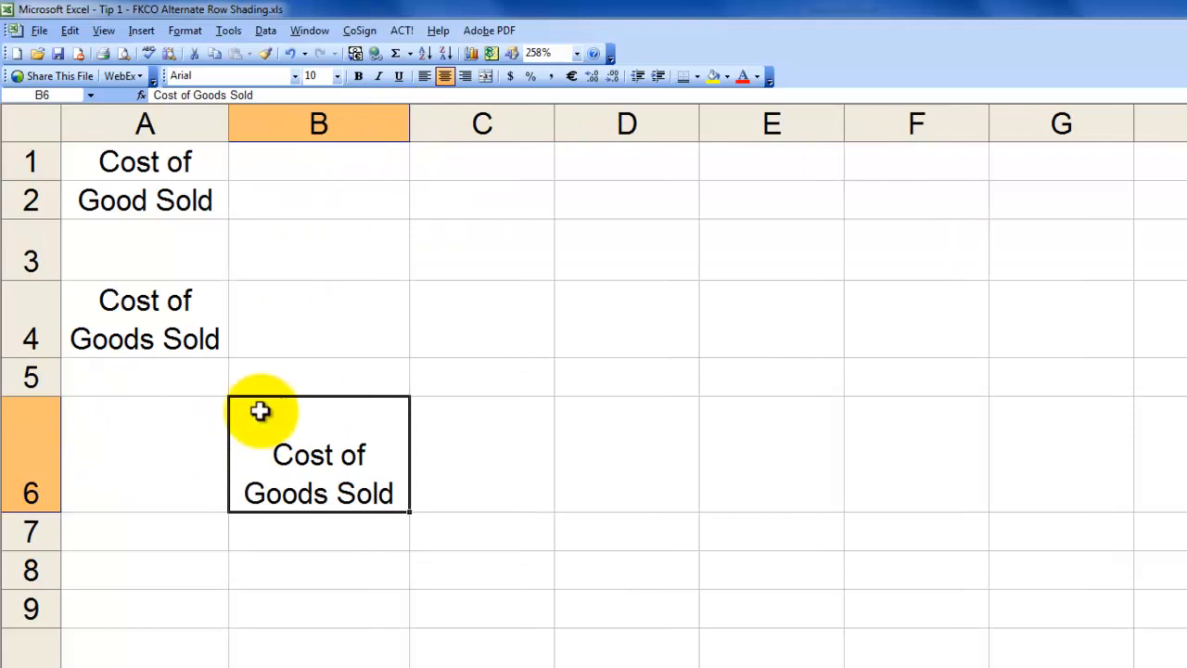
double_click(32, 510)
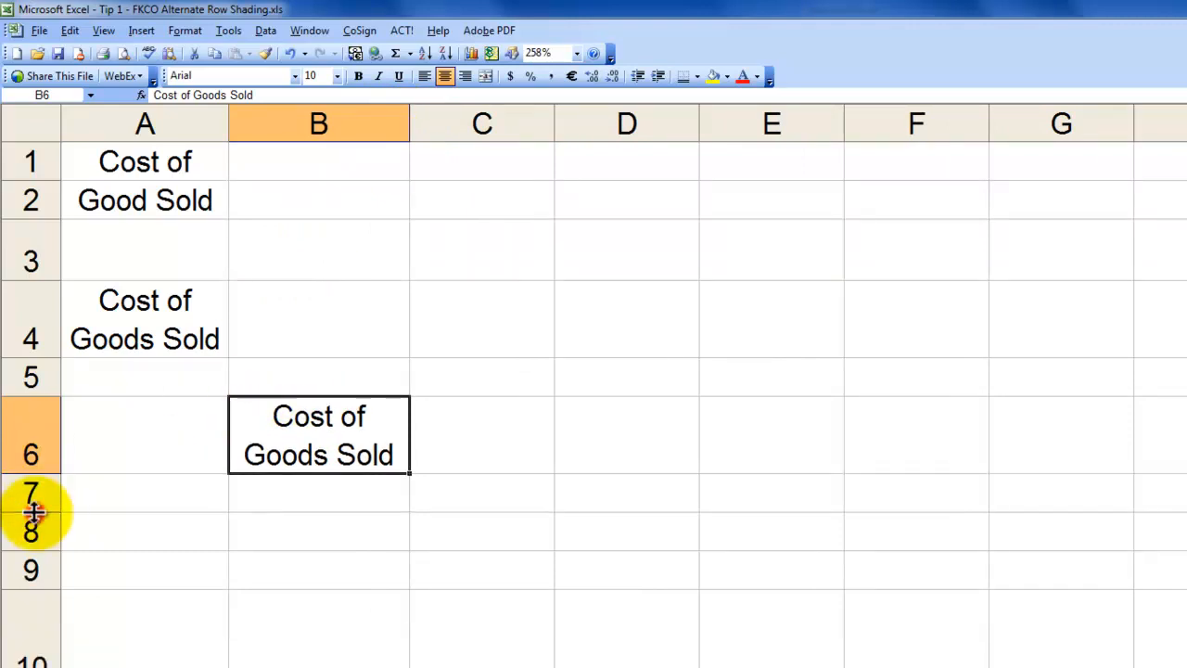
Enter "Cost of" and "Good Sold" in cell C8, separated by a manual line break
click(480, 539)
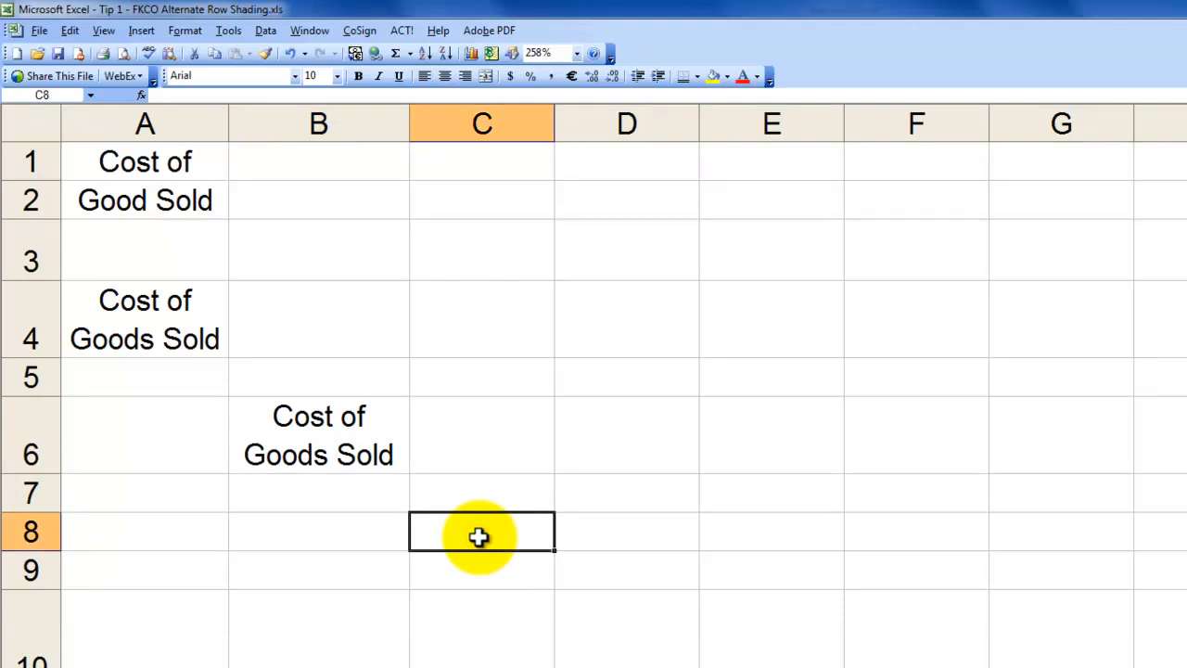
text(Cost of)
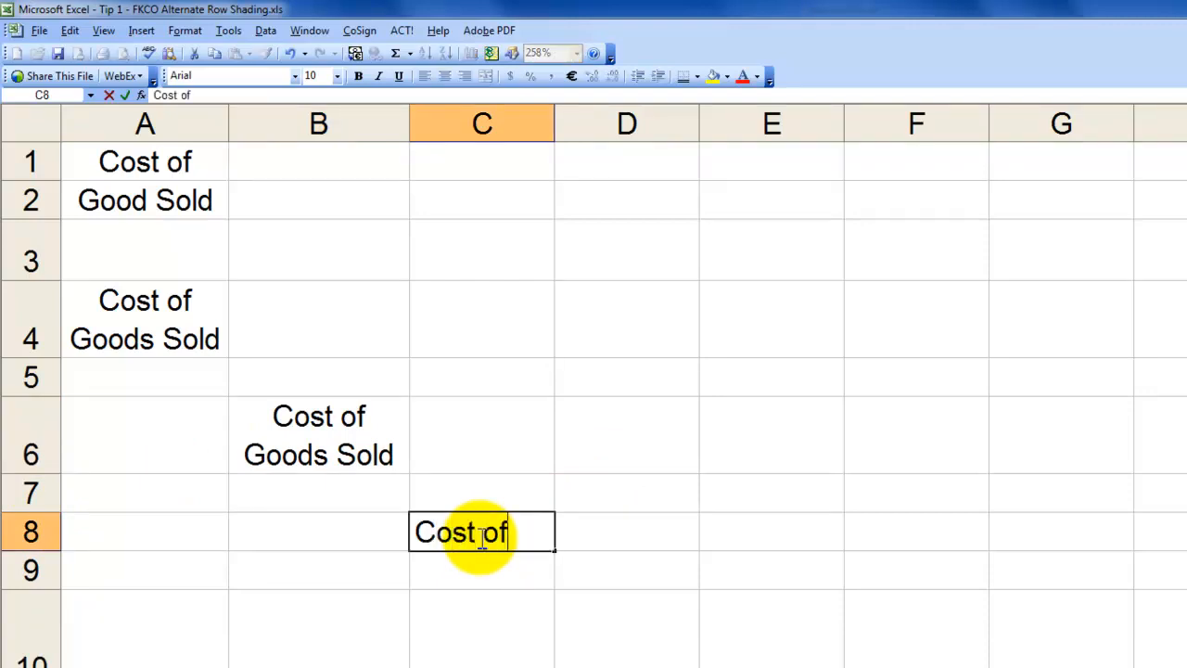
key(alt+Return)
text(G)
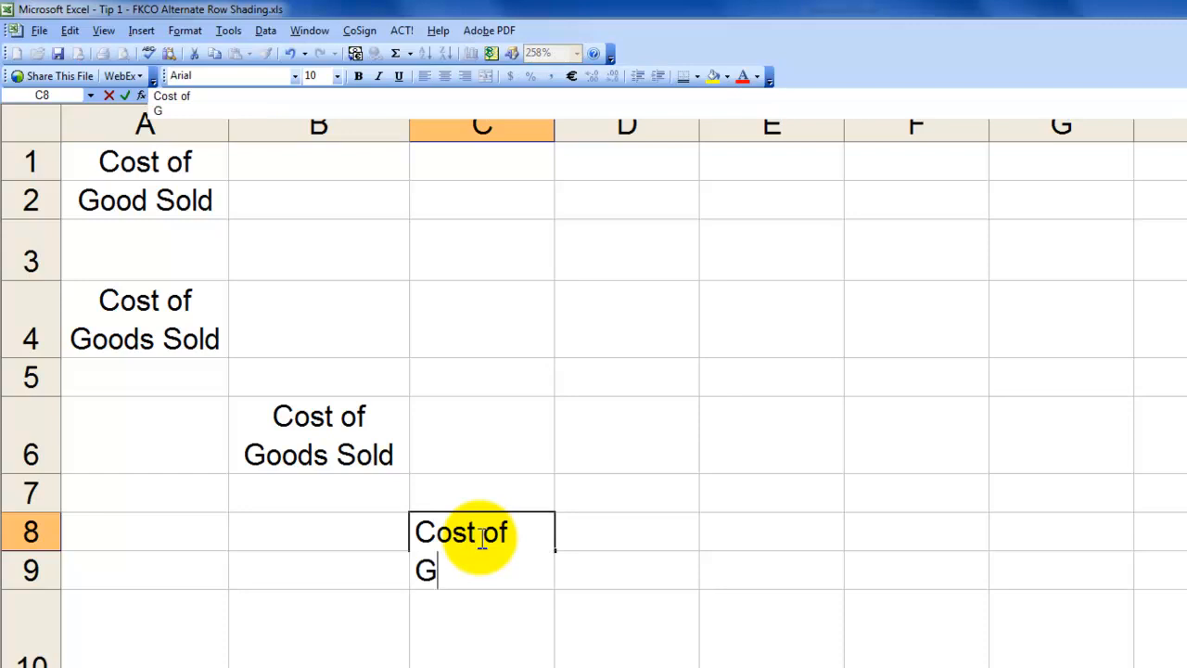
text(ood Sold)
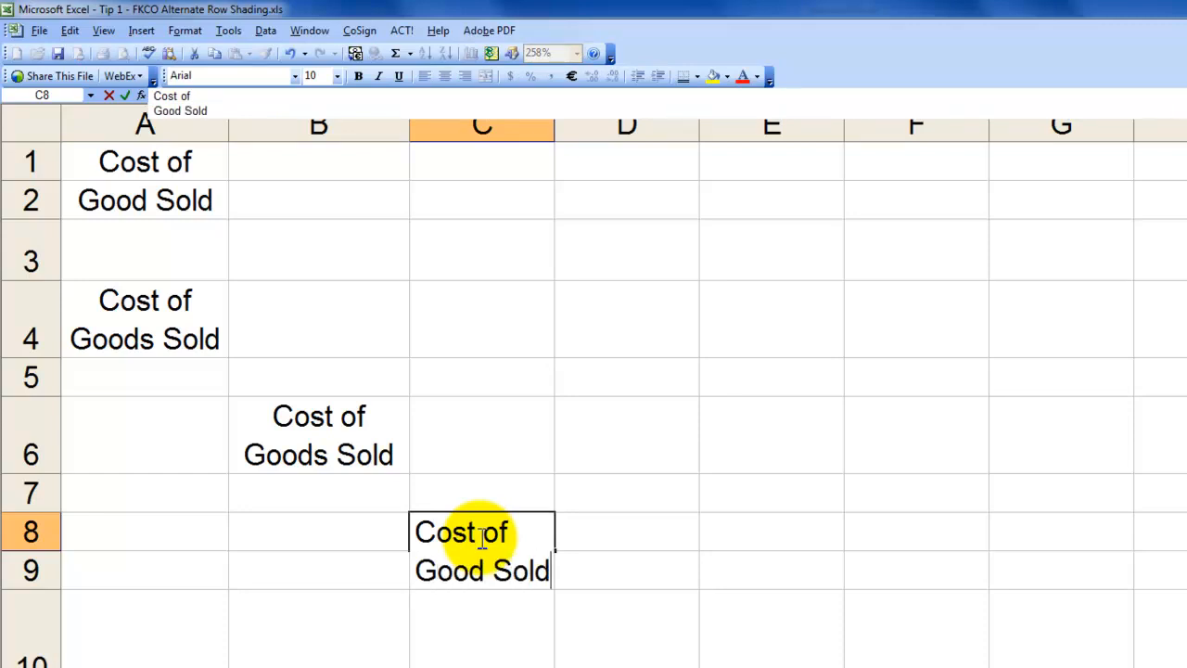
key(Return)
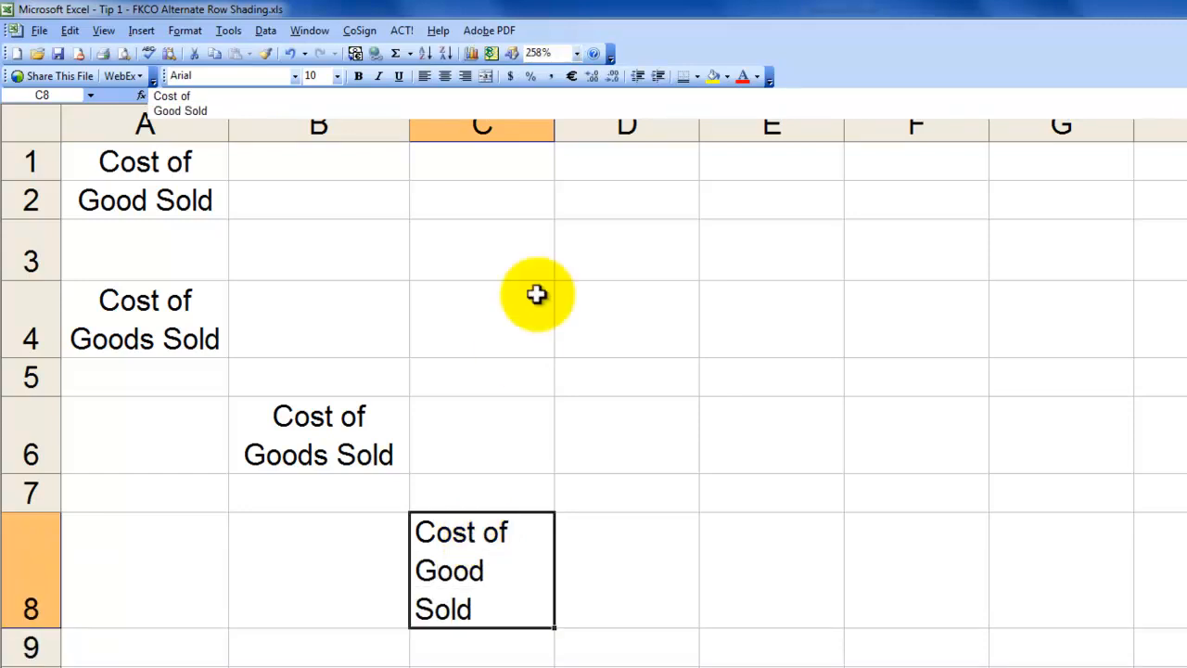
Fit the C8 heading onto two centered lines by slightly widening column C and auto-fitting row 8
drag(558, 131, 576, 133)
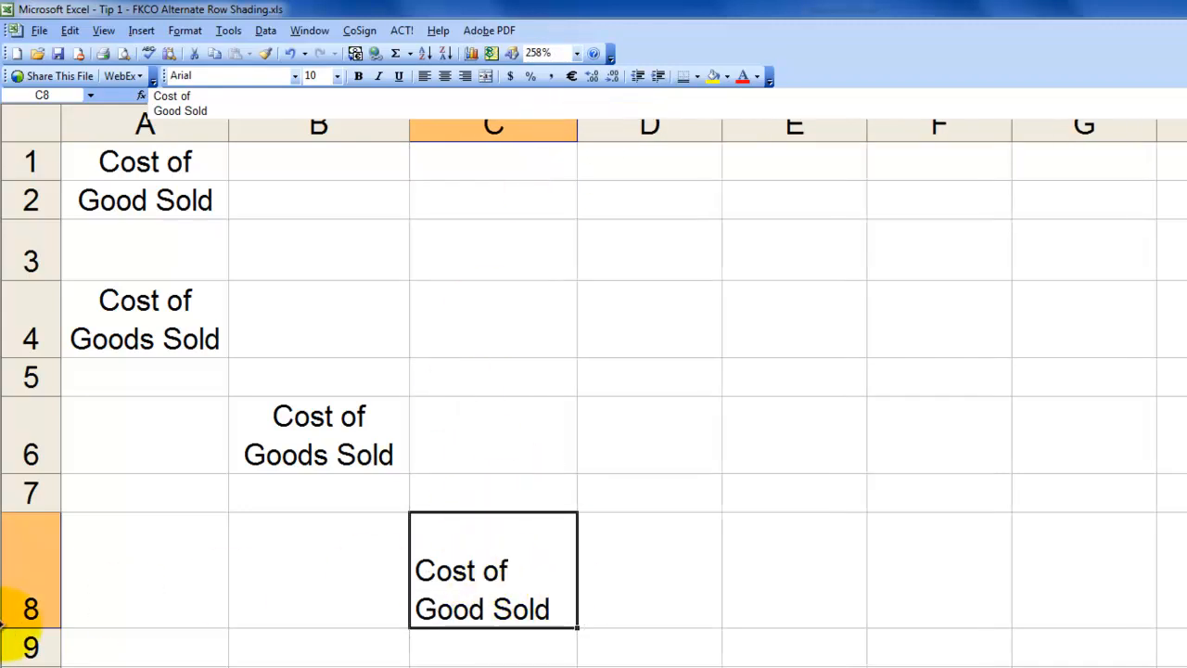
double_click(30, 627)
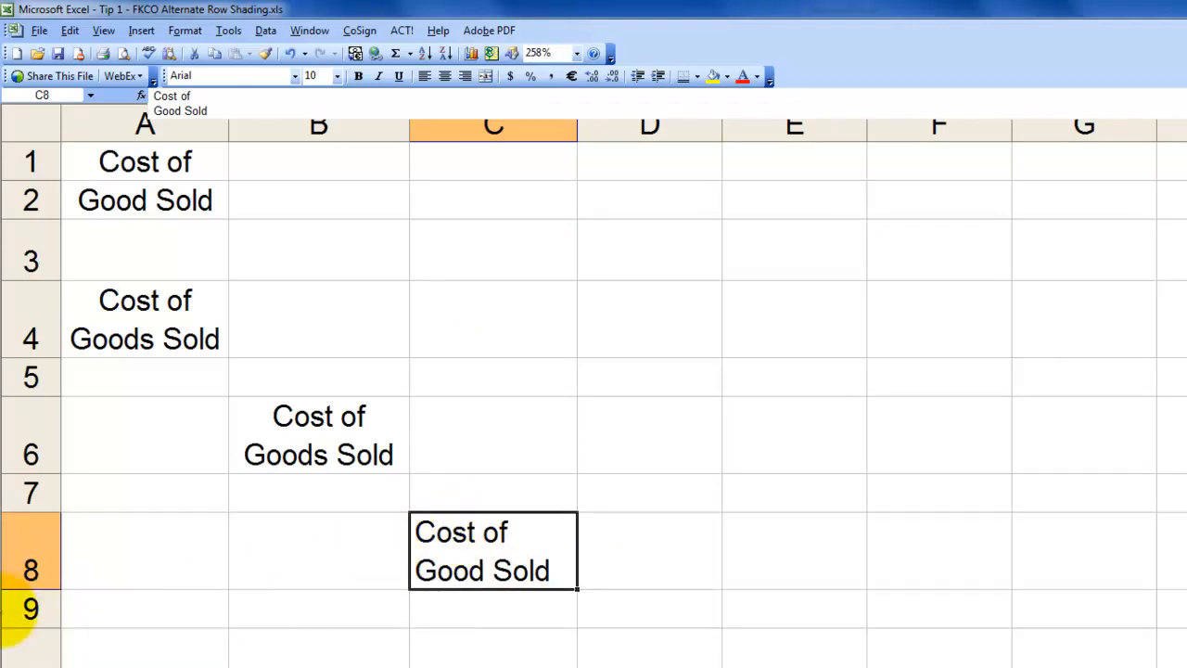
click(443, 76)
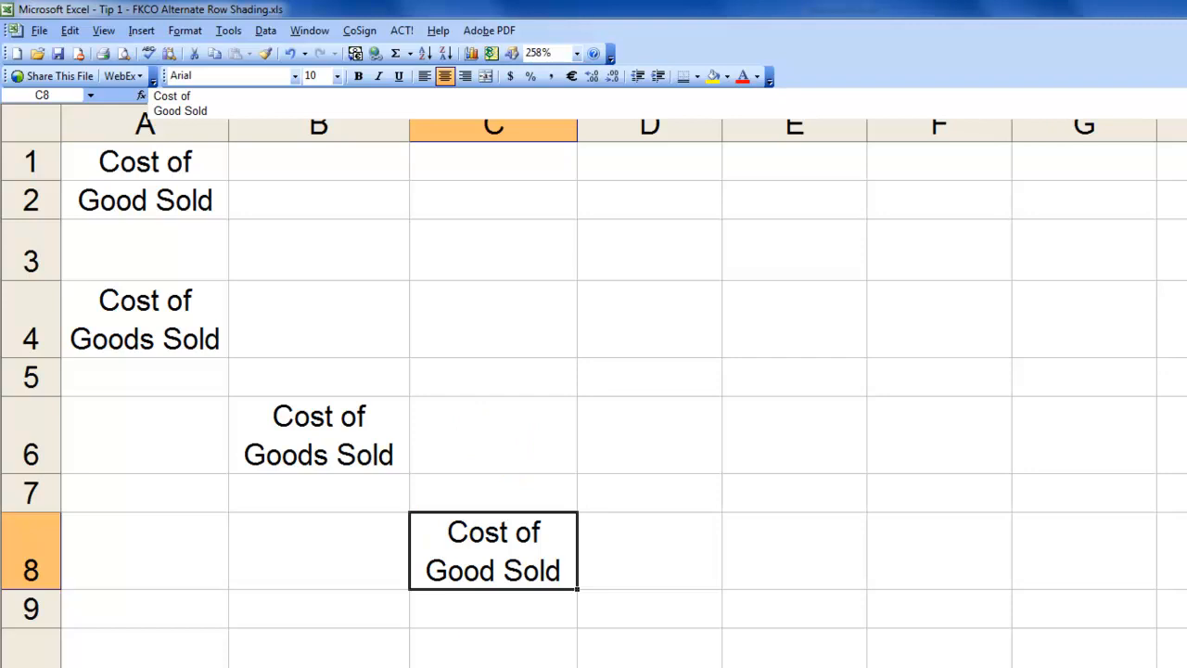
Switch back to the workbook FKCO - Inventory-Analysis 1.xlsx and select the empty cell F8
key(alt+Tab)
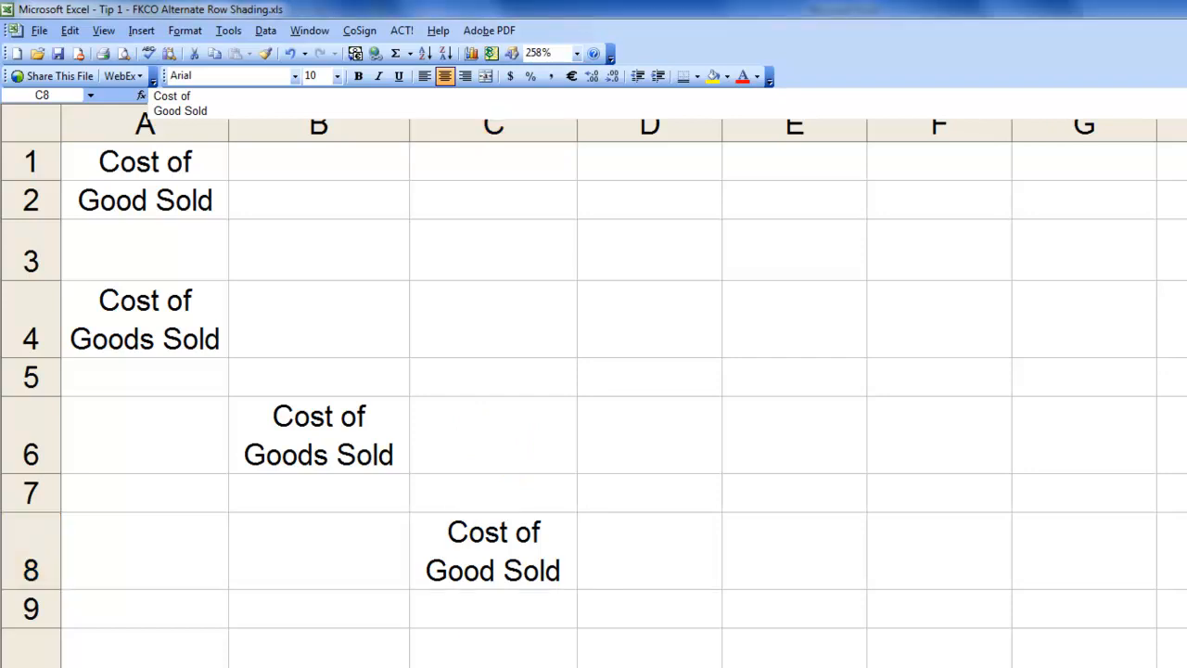
key(alt+Tab)
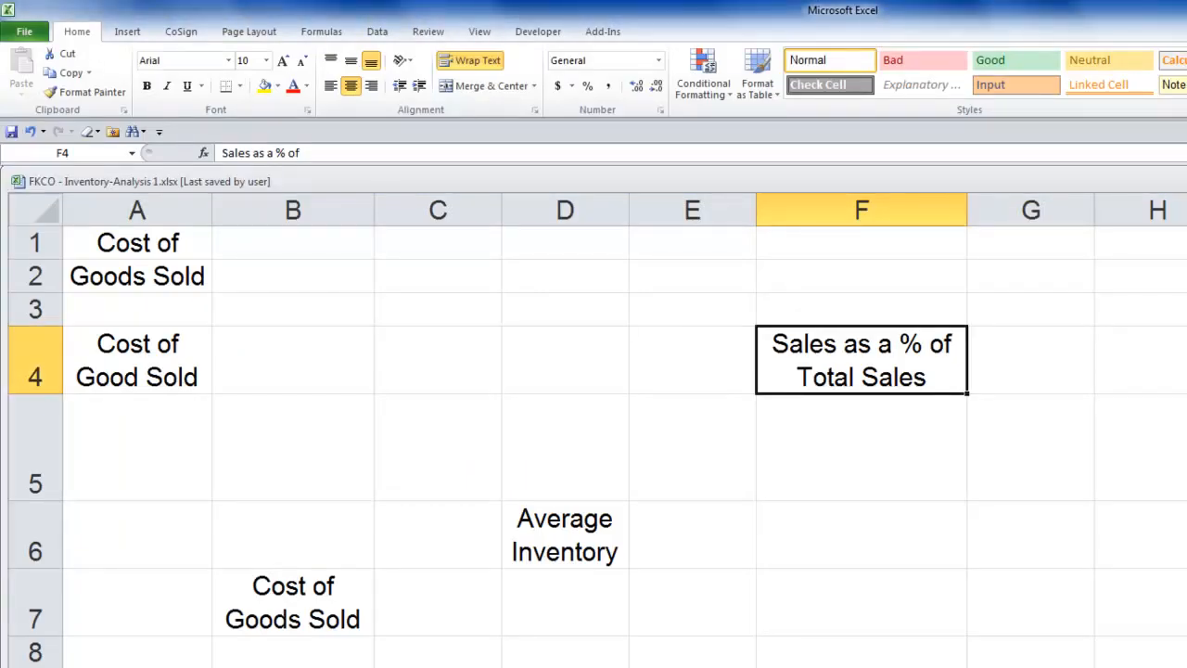
click(805, 653)
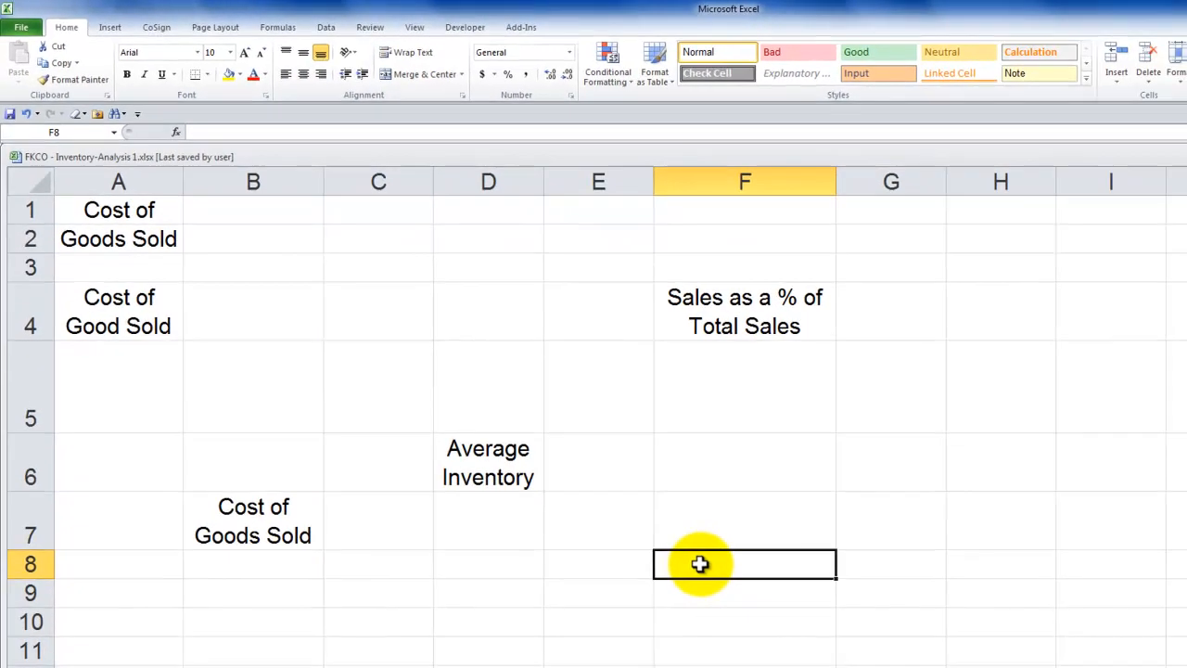
Enter "The Company Rocks LLC" and "Training You to Excel" in cell F8, separated by a manual line break
text(The)
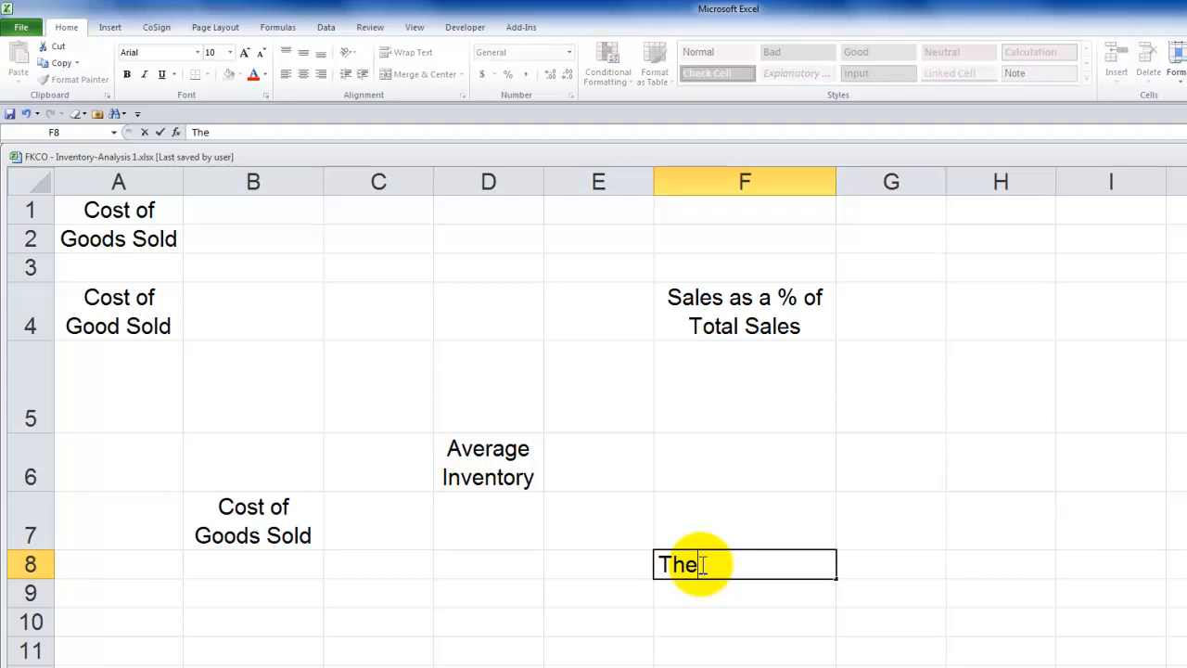
text( Company)
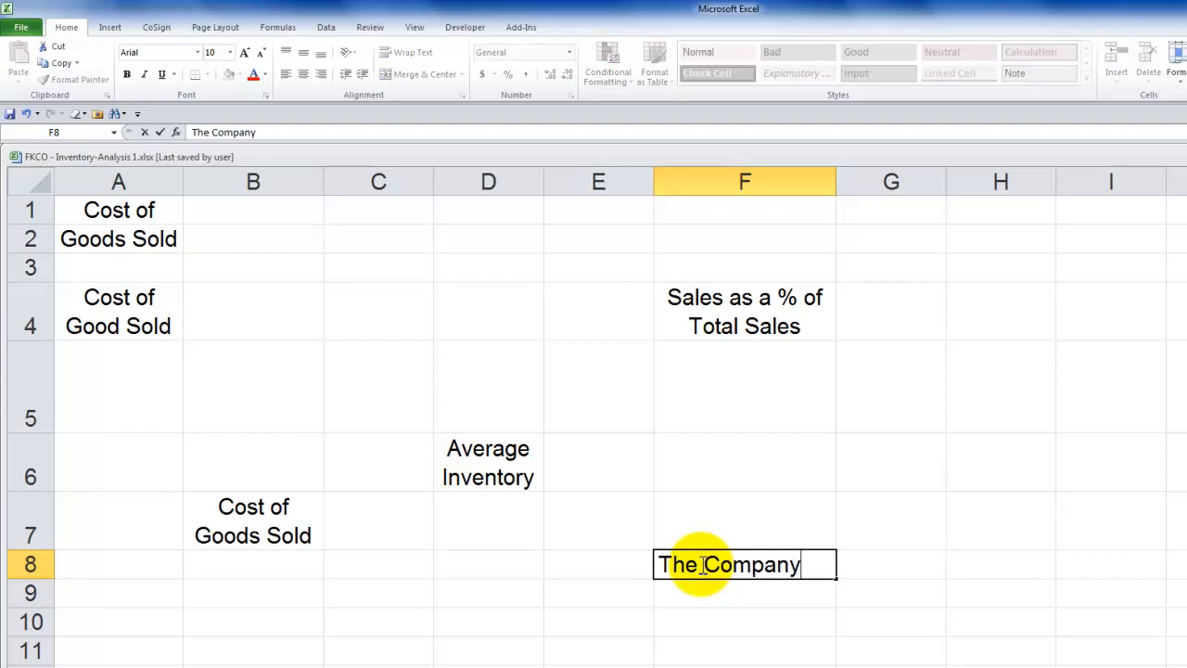
text( Rocks)
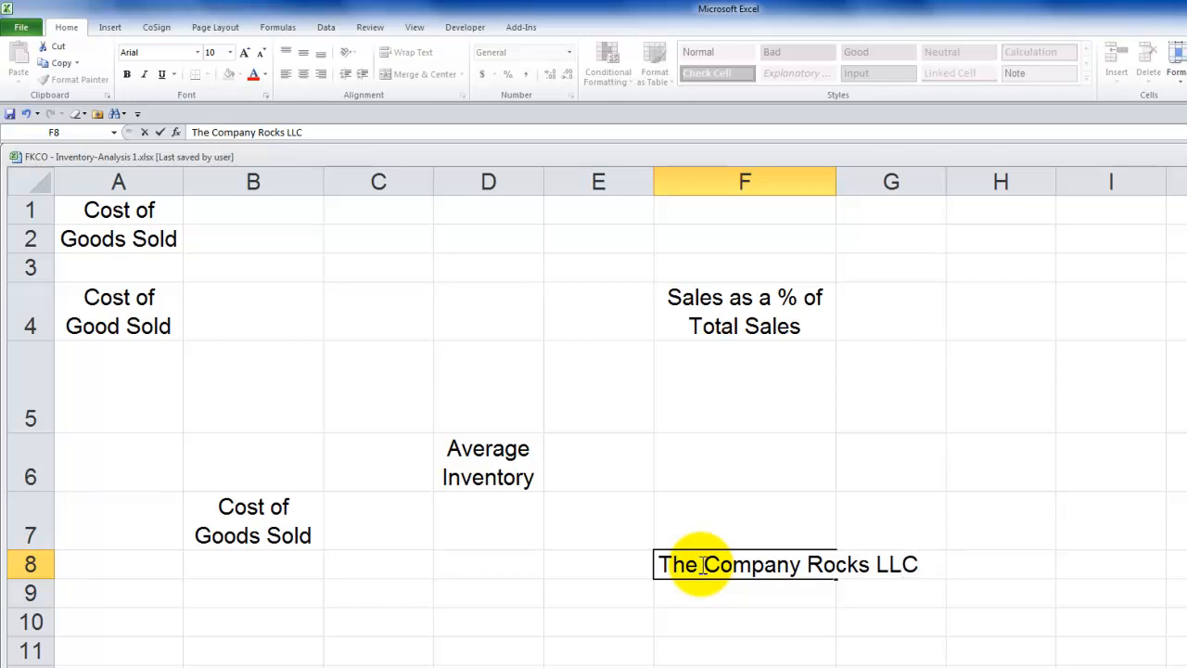
text(LLC)
key(alt+Return)
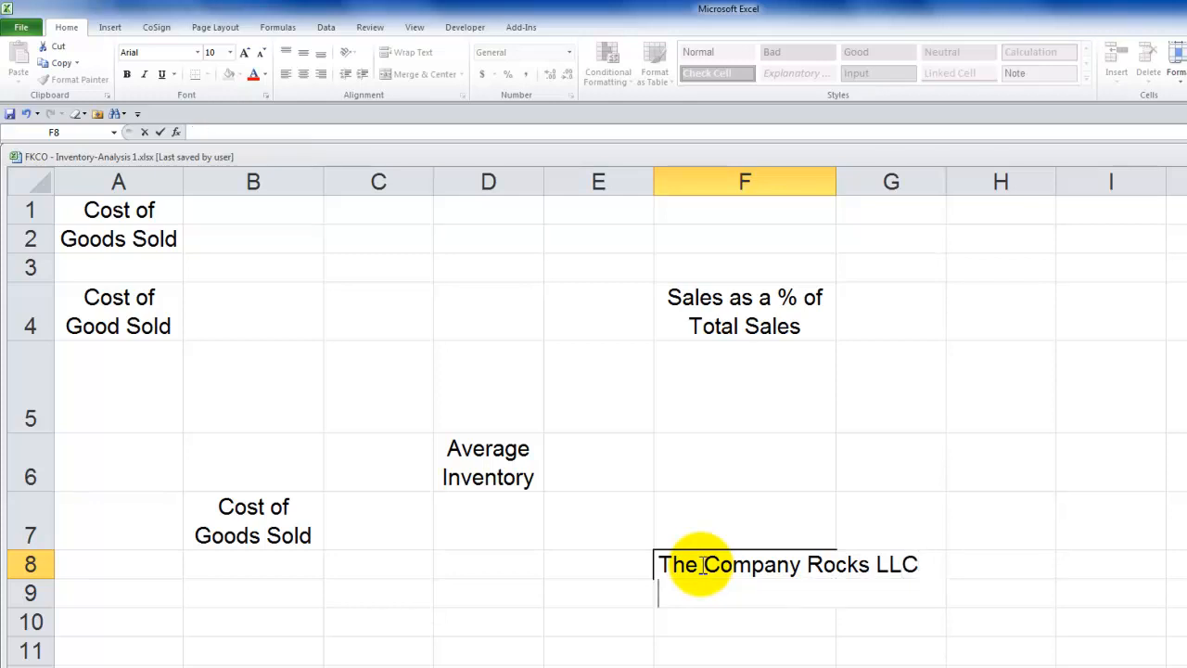
text(Training You to Excel)
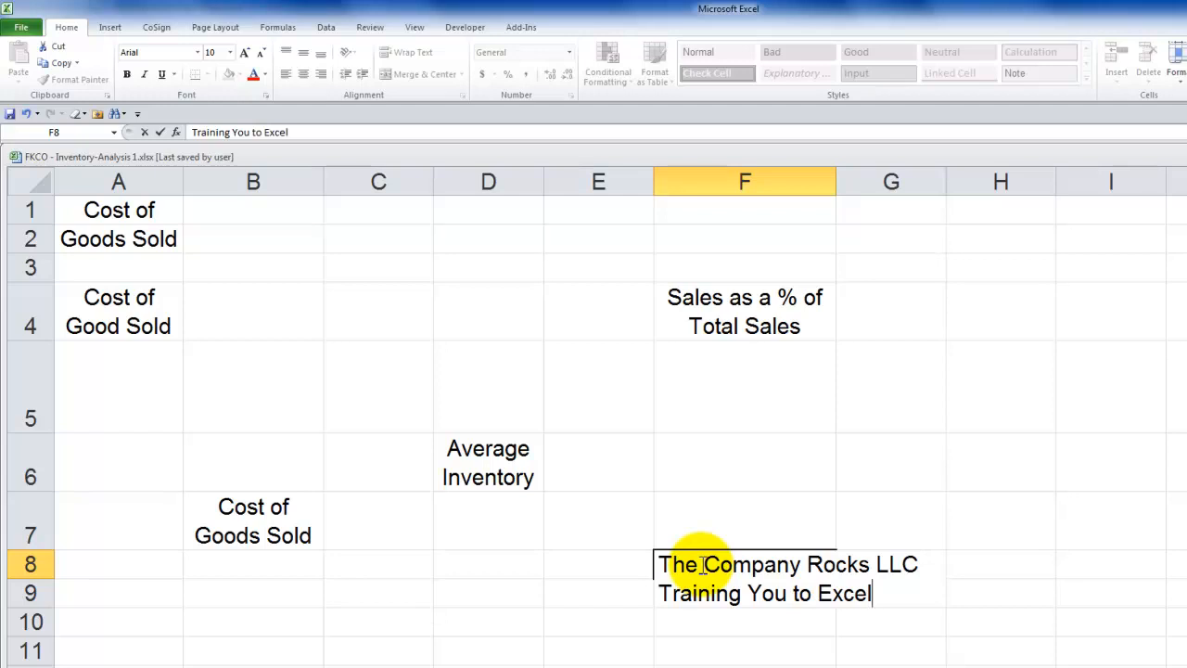
key(ctrl+Return)
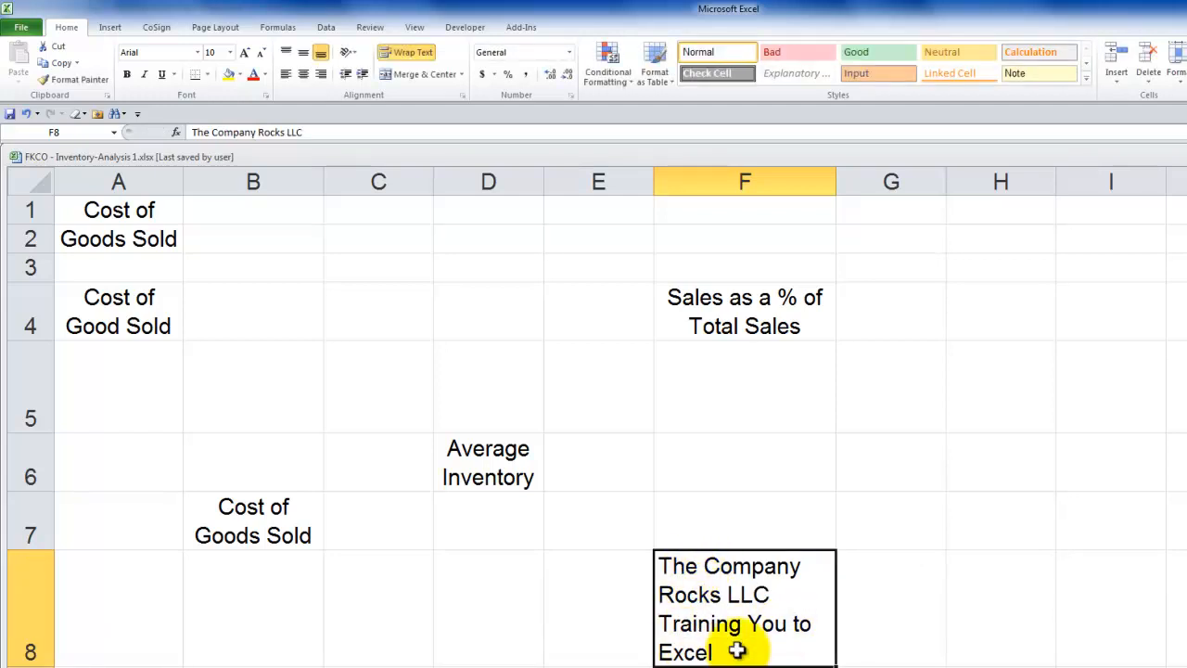
Widen column F so the F8 text fits on two lines, and center it horizontally and vertically in a slightly taller row 8
drag(837, 186, 937, 175)
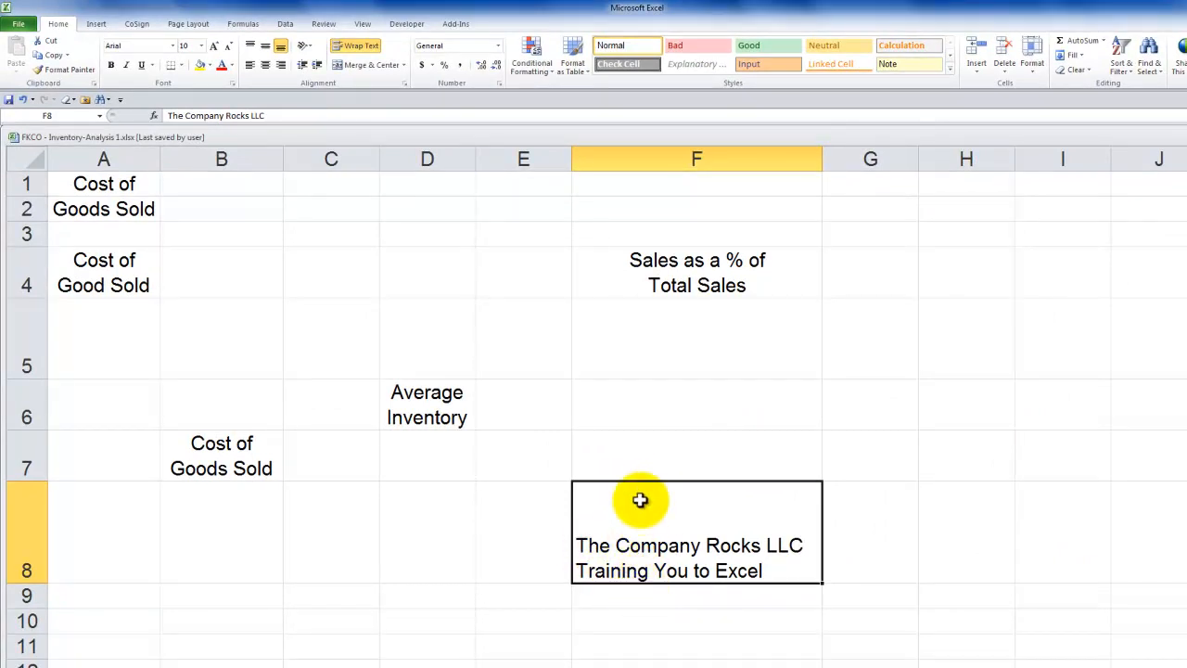
click(265, 66)
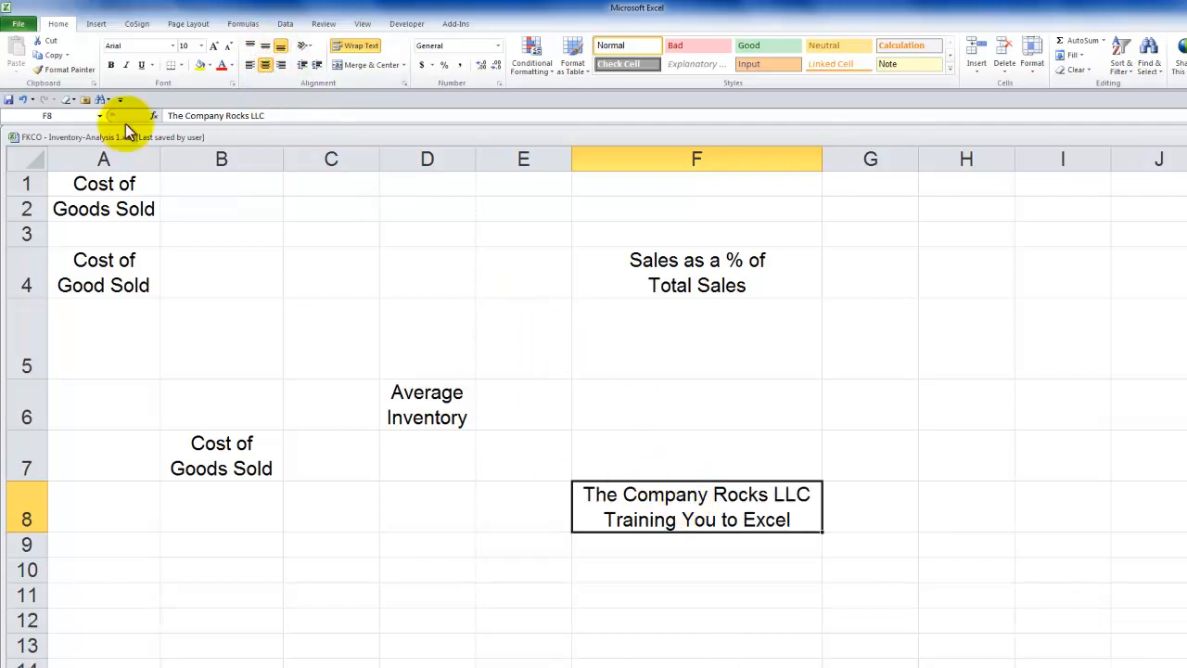
drag(27, 533, 32, 554)
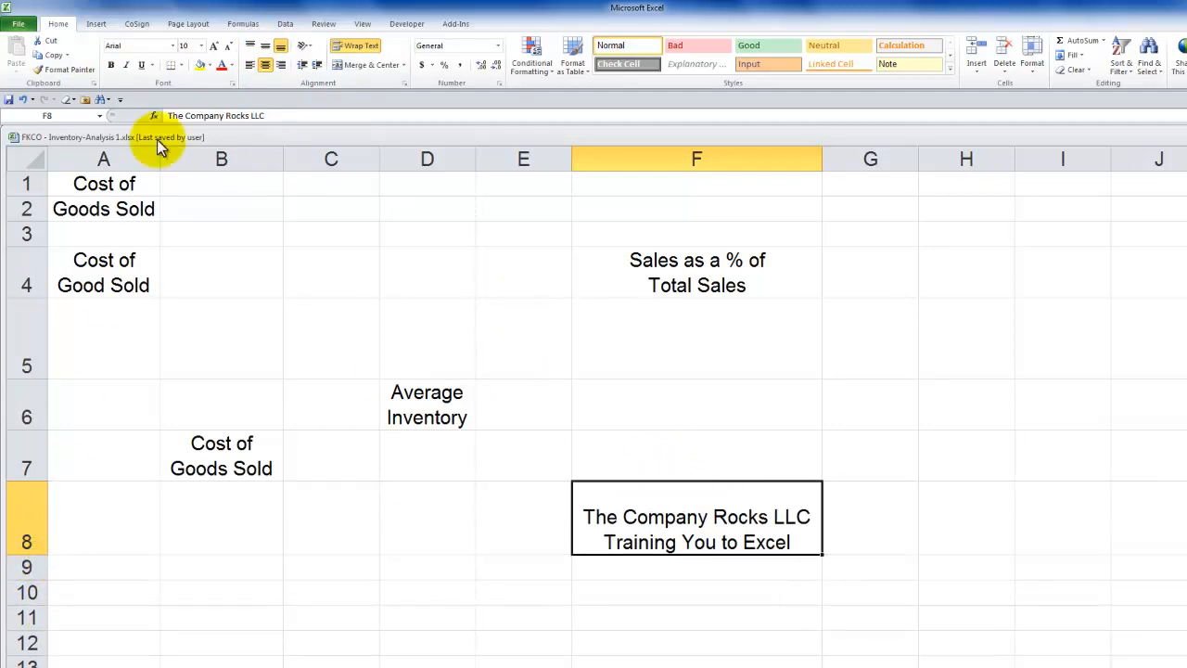
click(264, 49)
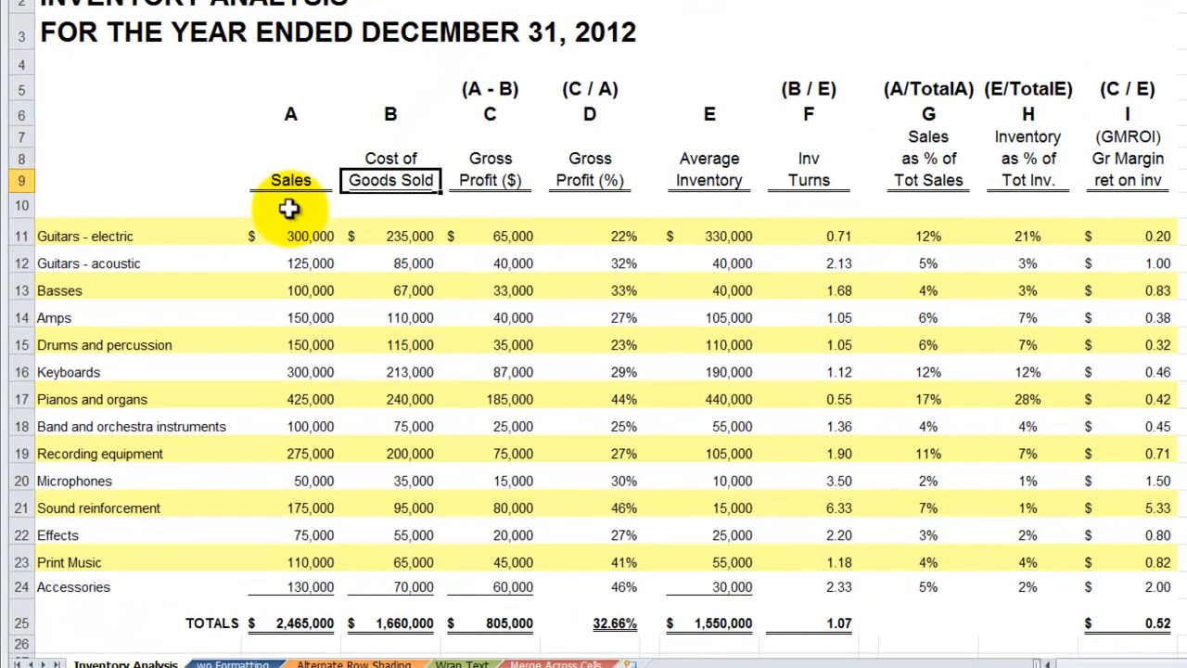
Try reducing the height of the blank row 10 on the Inventory Analysis sheet, and undo the change
click(288, 209)
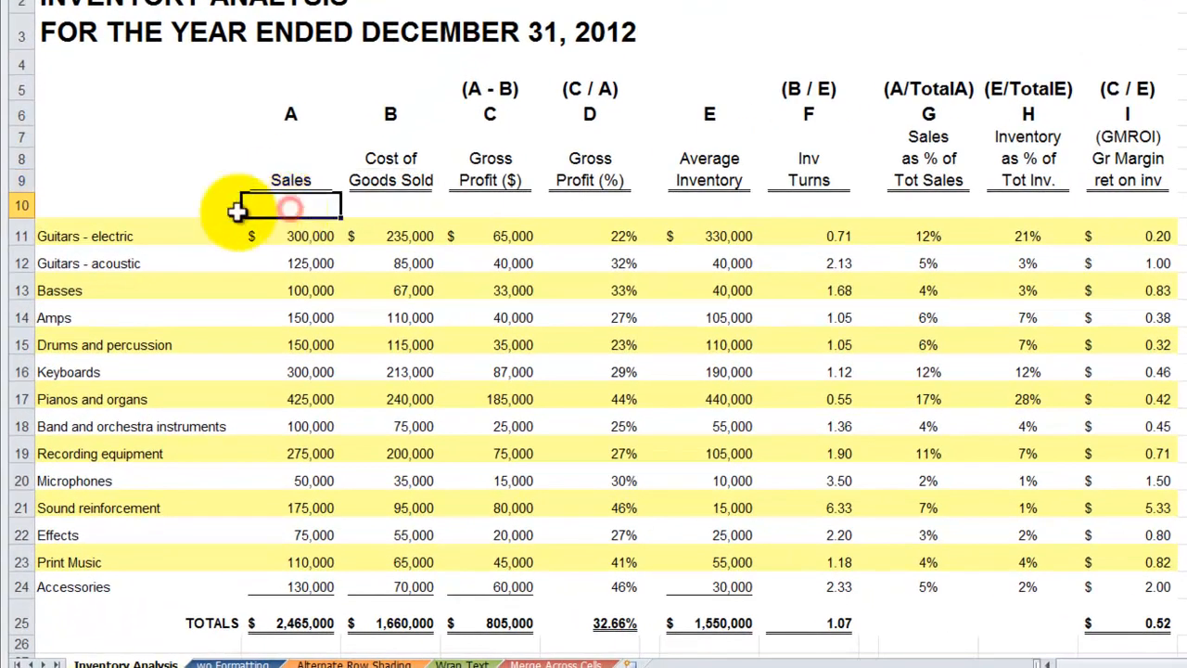
drag(22, 219, 22, 200)
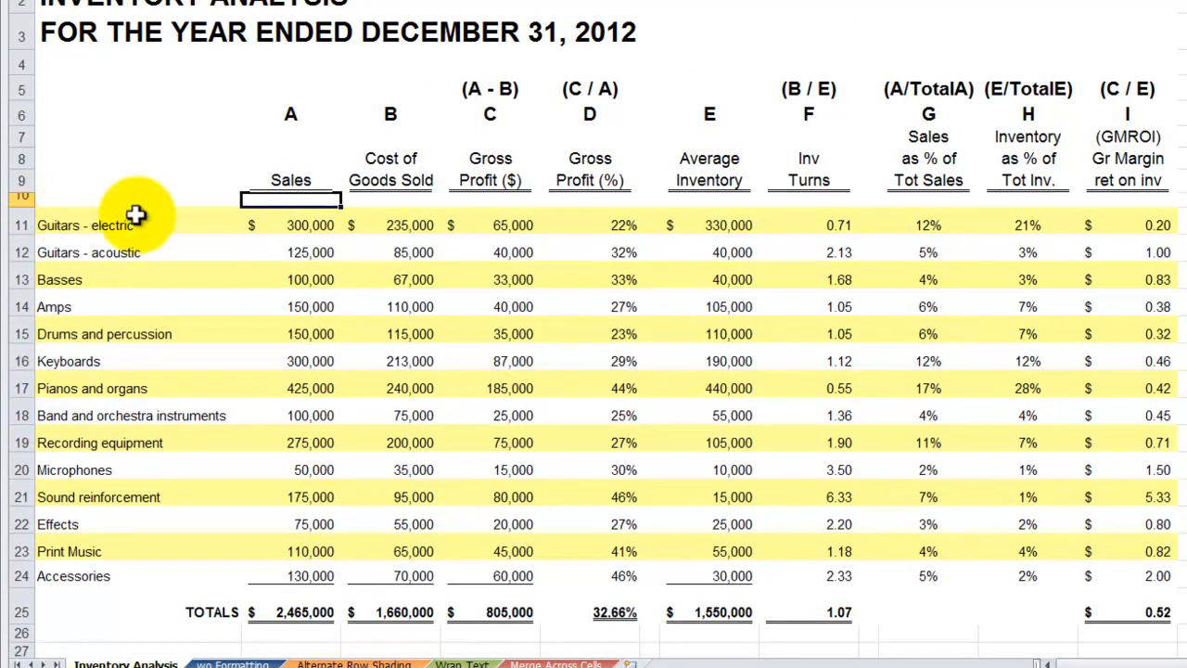
key(ctrl+z)
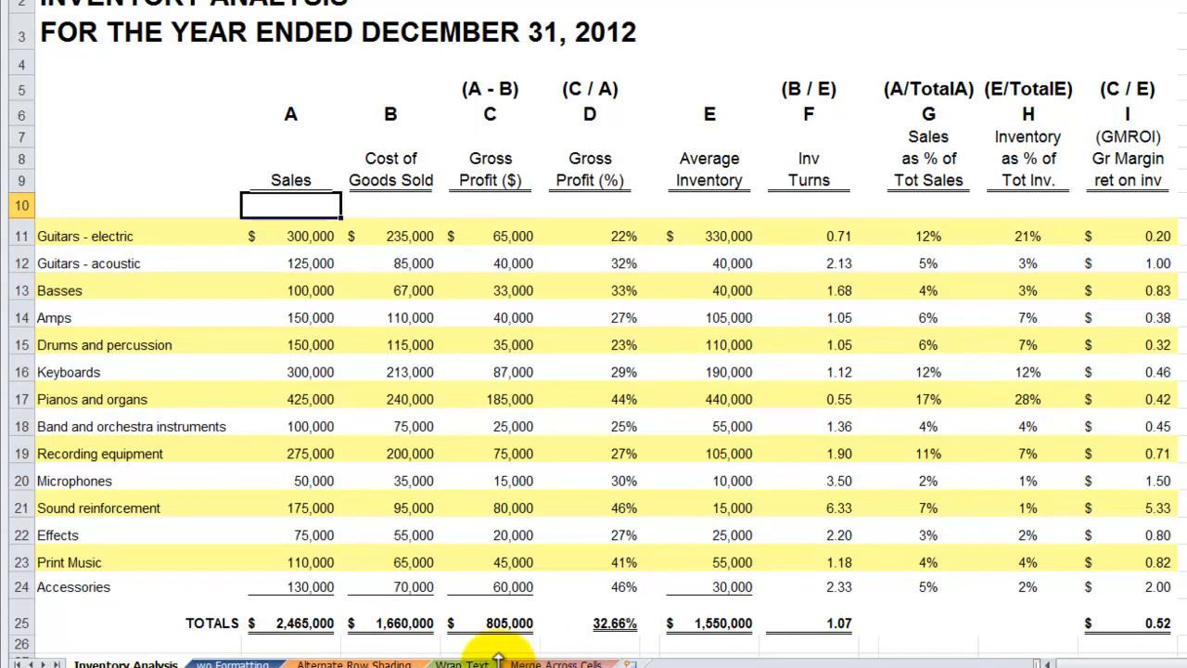
Try Top, Middle and Bottom Align on cell F8 of the Wrap Text sheet, ending with Middle Align
click(461, 662)
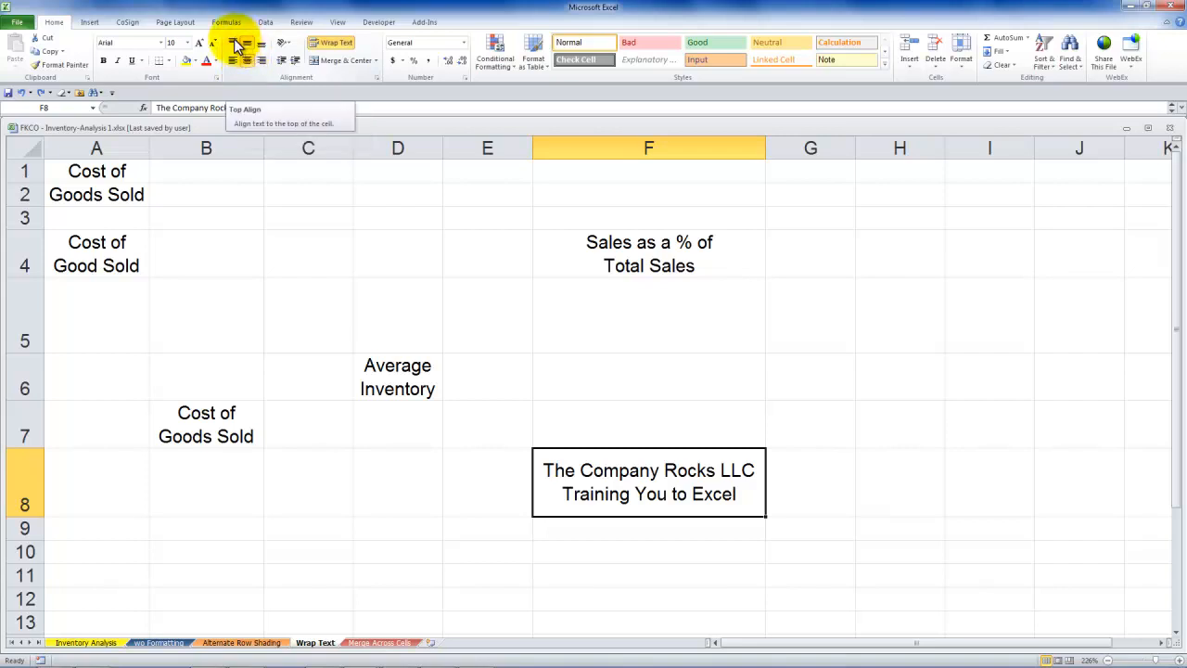
click(234, 43)
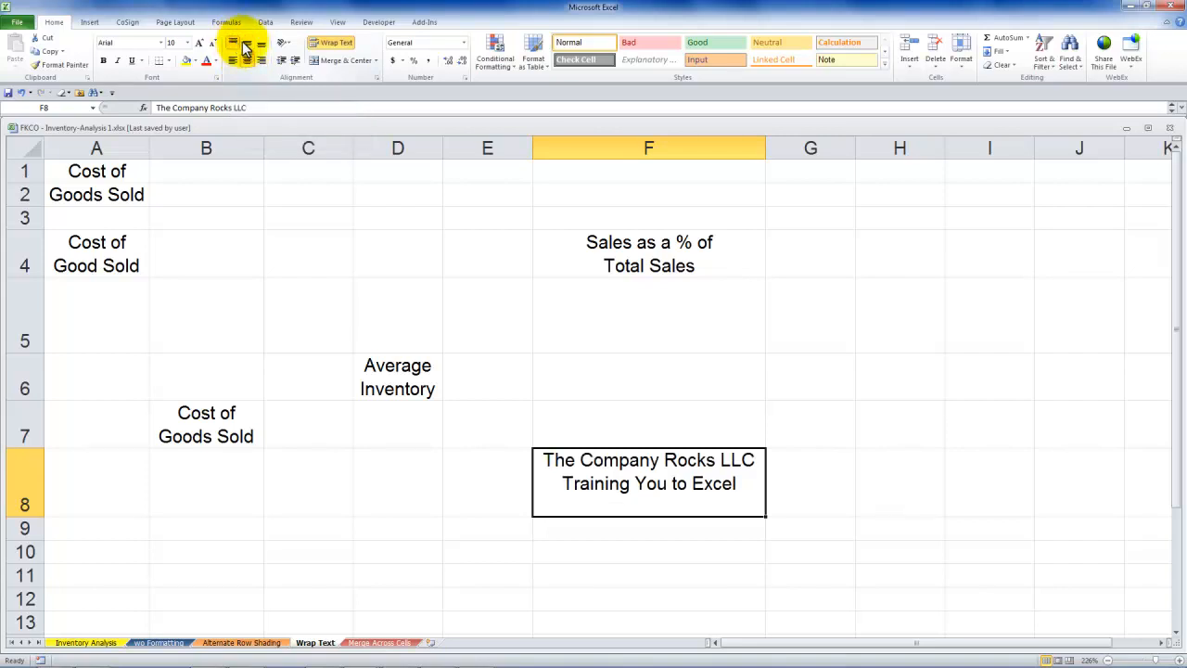
click(248, 45)
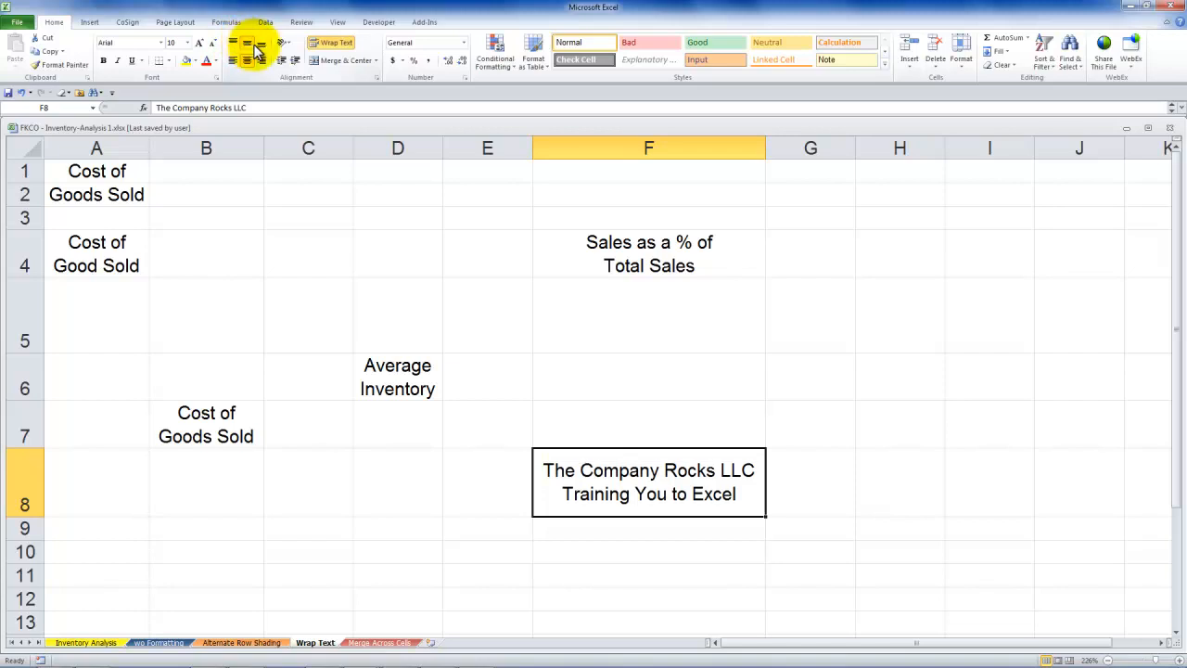
click(262, 46)
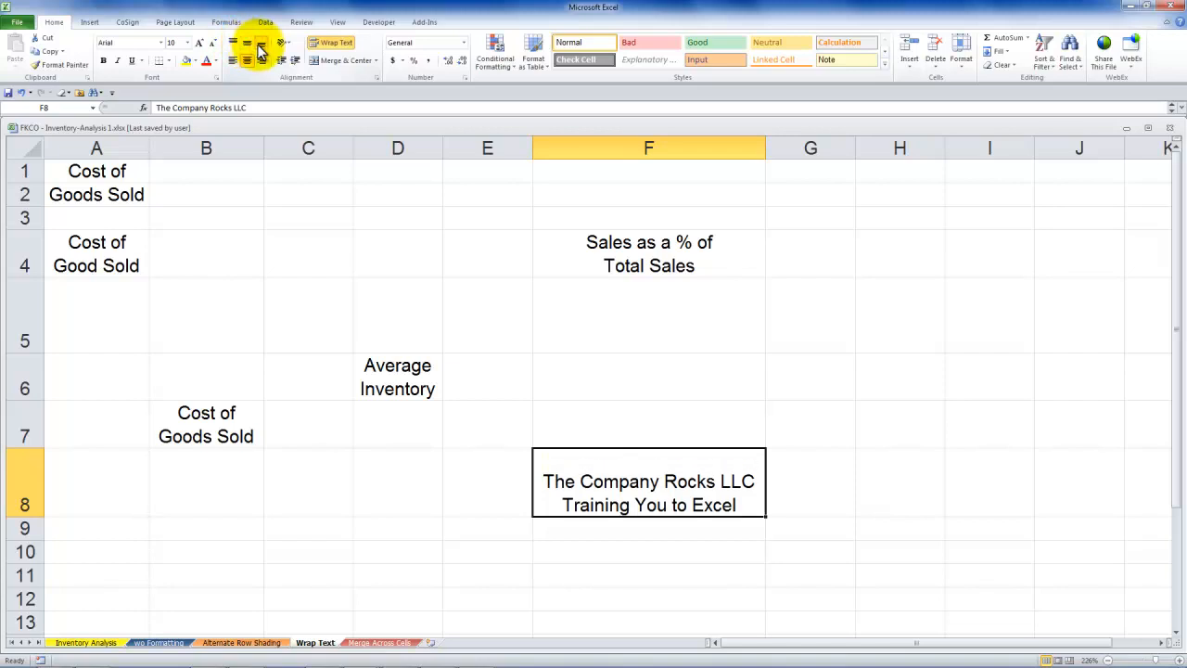
click(247, 46)
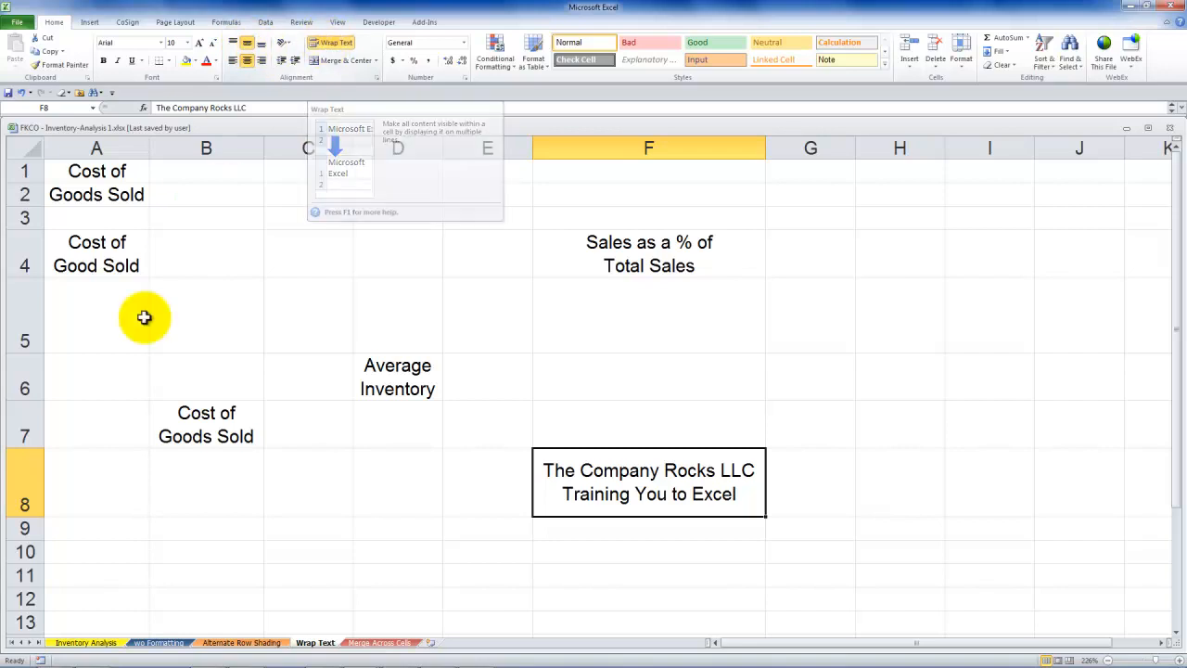
Review the title in A3 of Inventory Analysis, and compare the long entries in A1:A3 with A5:A7 on the Merge Across Cells sheet
click(87, 643)
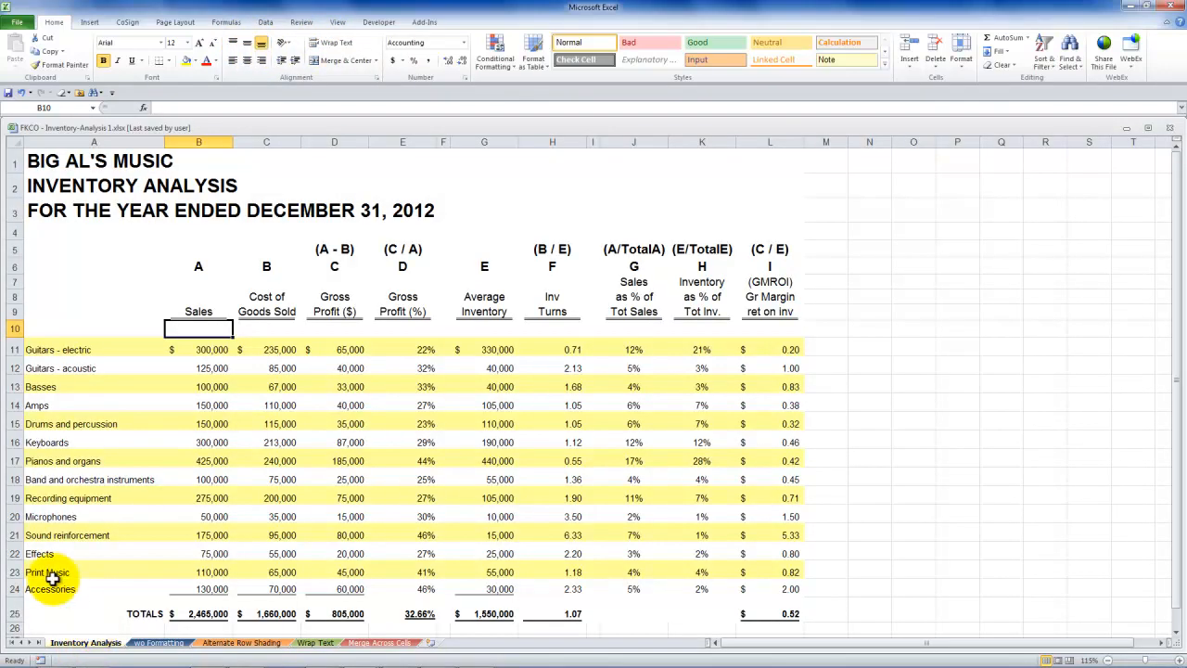
click(45, 209)
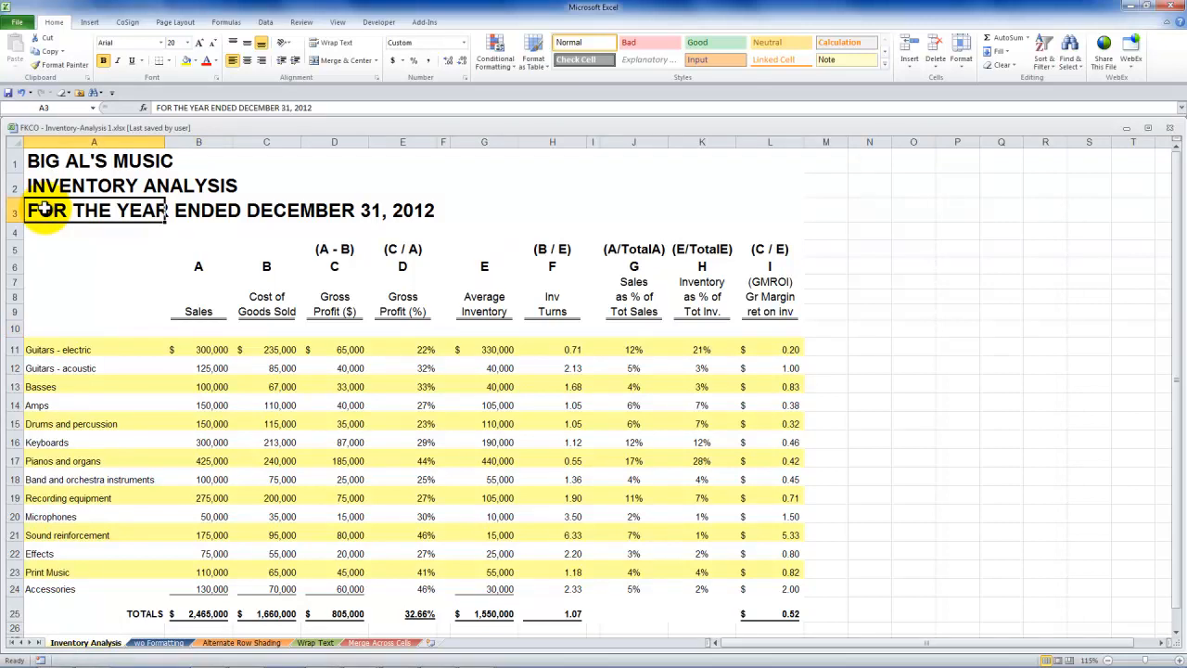
click(371, 643)
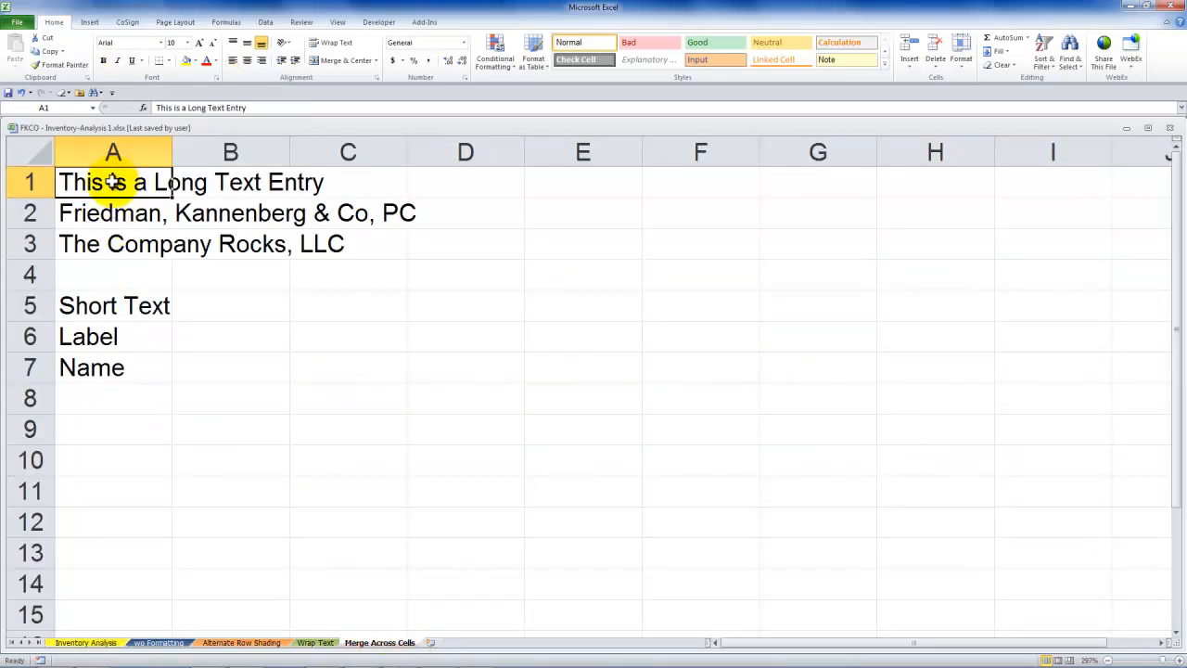
drag(112, 181, 109, 234)
drag(102, 310, 100, 363)
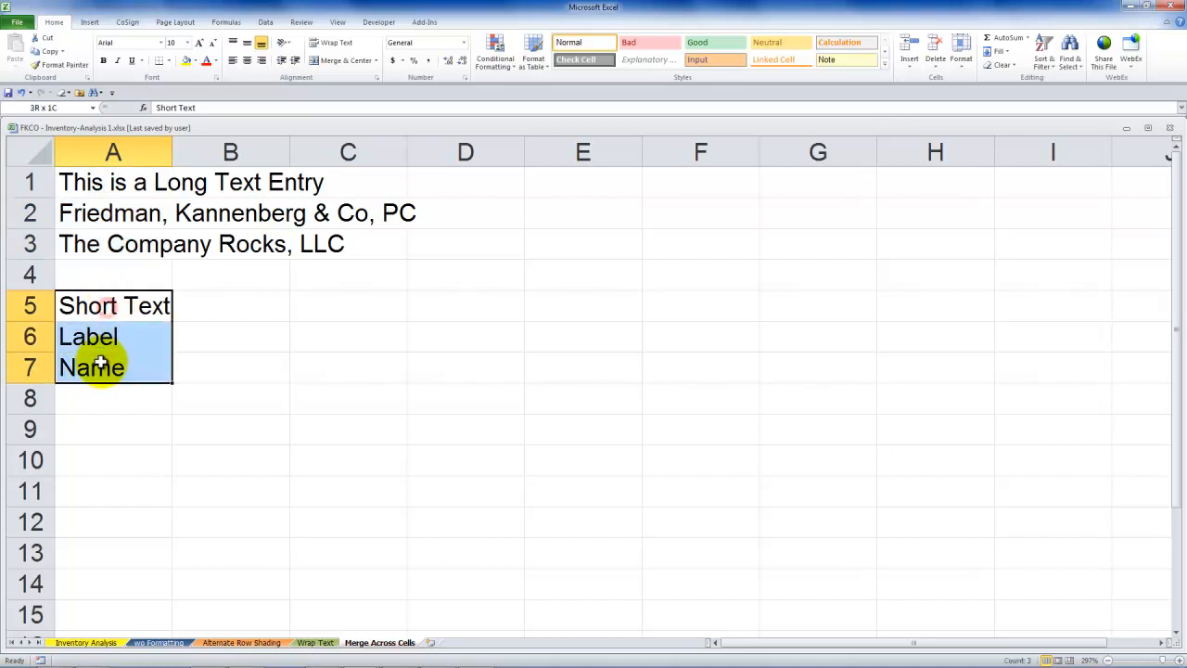
Try auto-fitting column A to its longest entry, and undo the width change
click(125, 183)
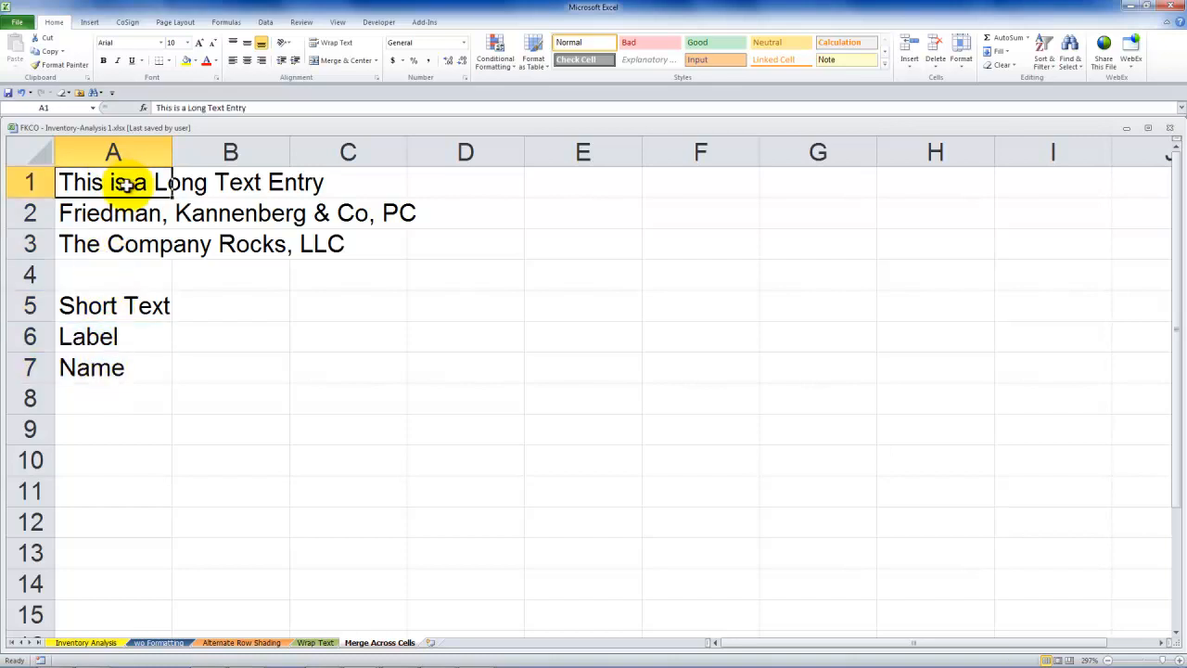
double_click(171, 148)
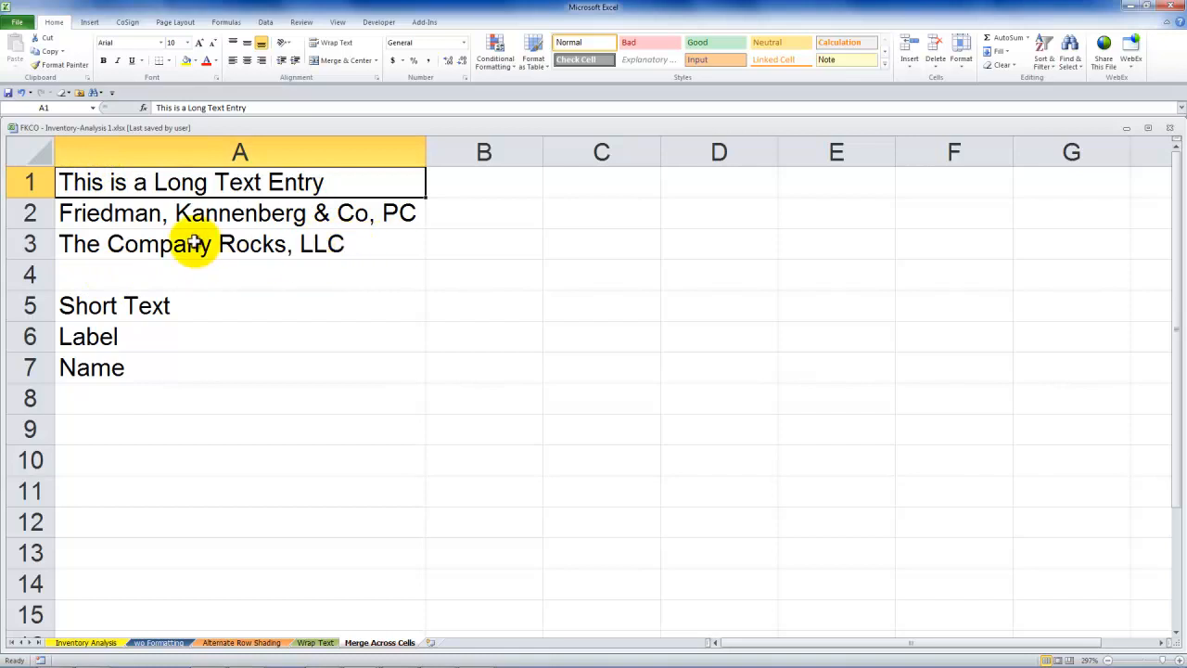
click(409, 212)
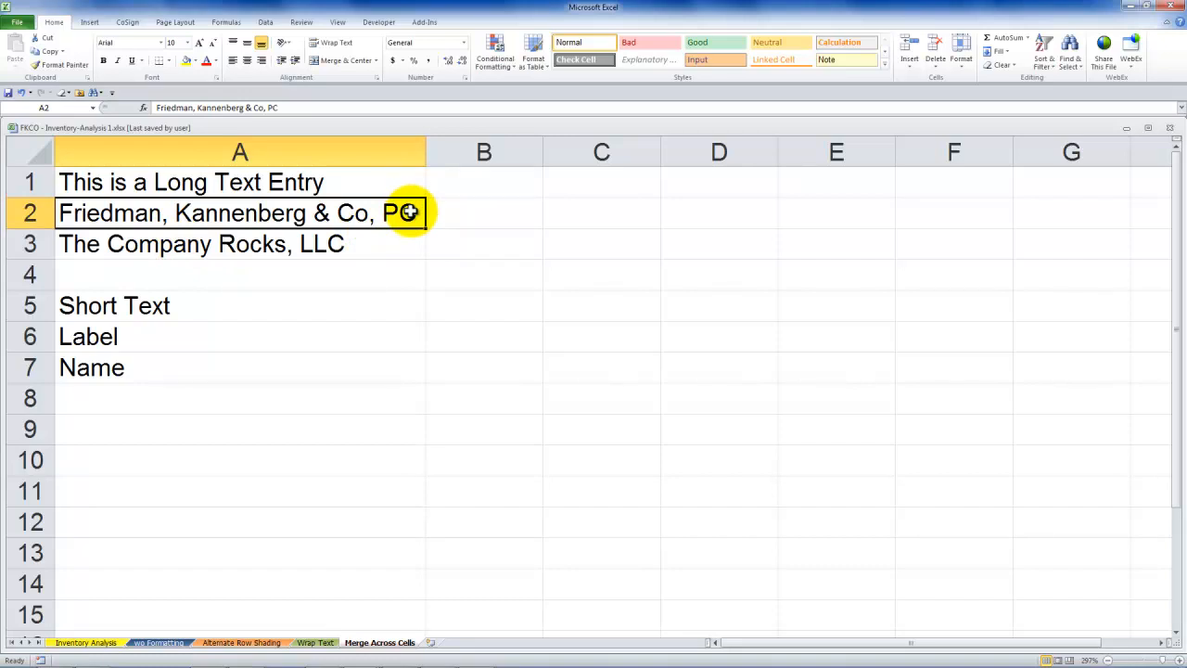
key(ctrl+z)
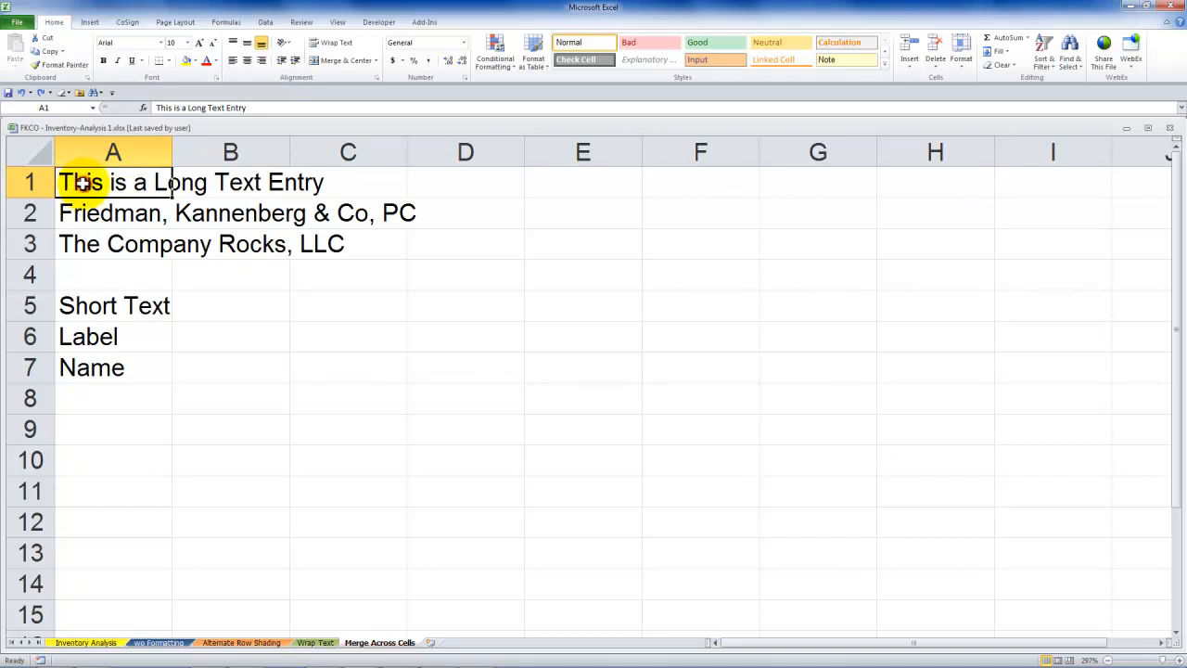
Try Merge & Center on A1:D1, remove it, and merge the same range with the Merge Cells option
drag(84, 183, 442, 179)
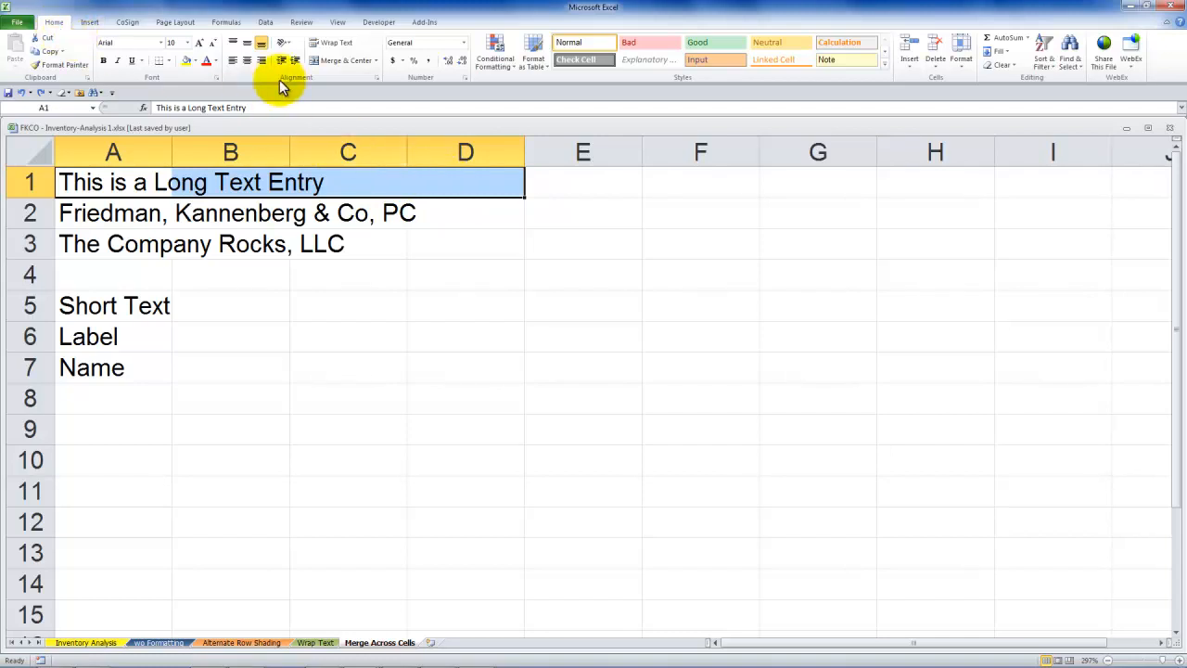
click(348, 61)
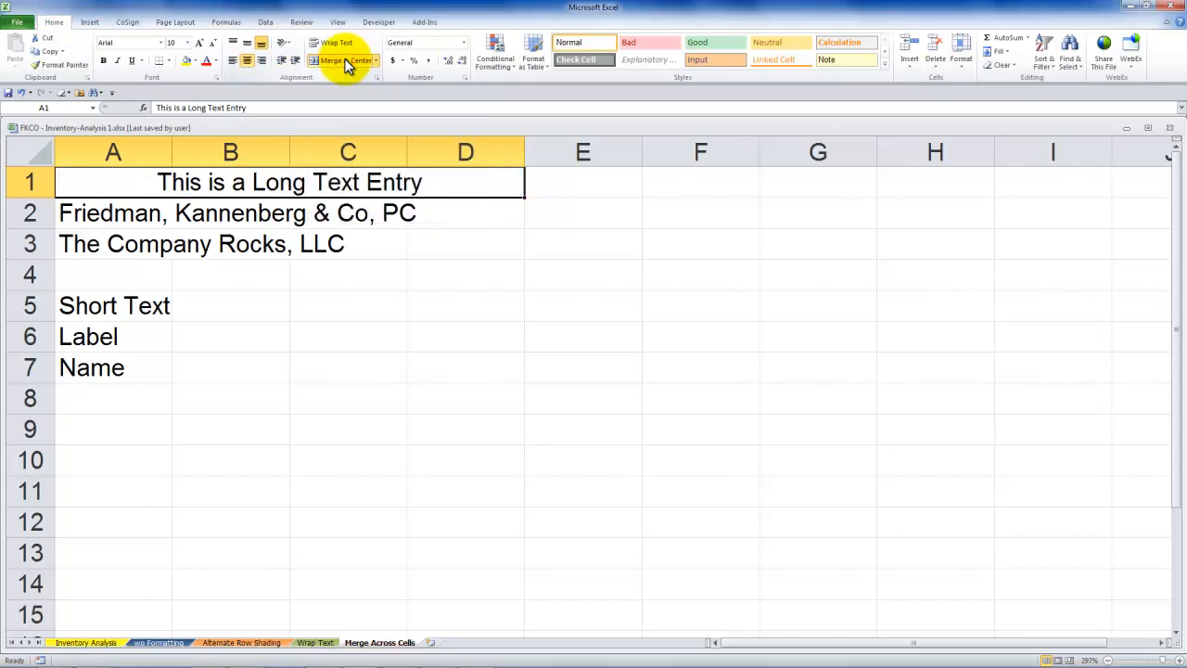
click(347, 61)
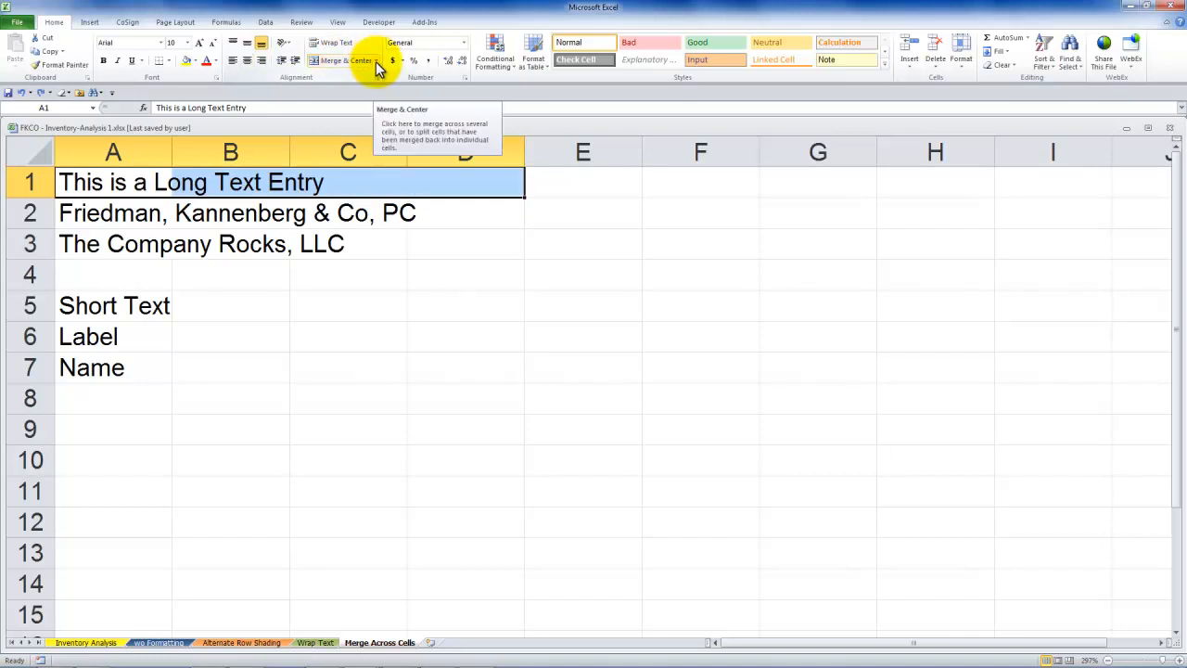
click(377, 61)
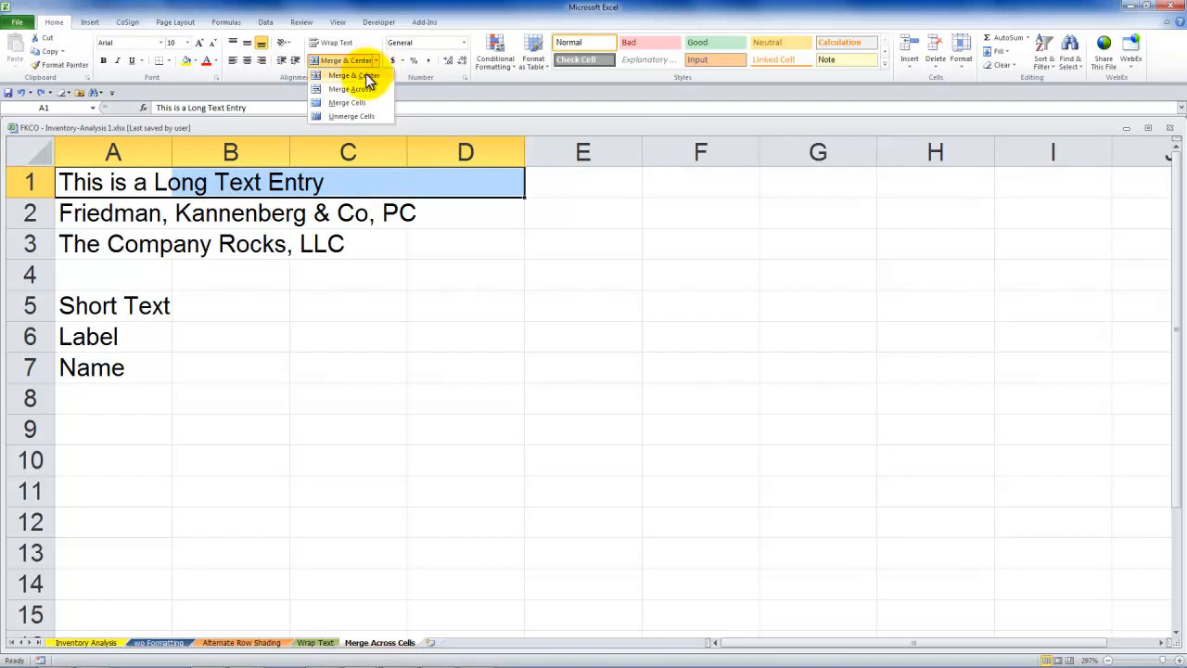
click(358, 103)
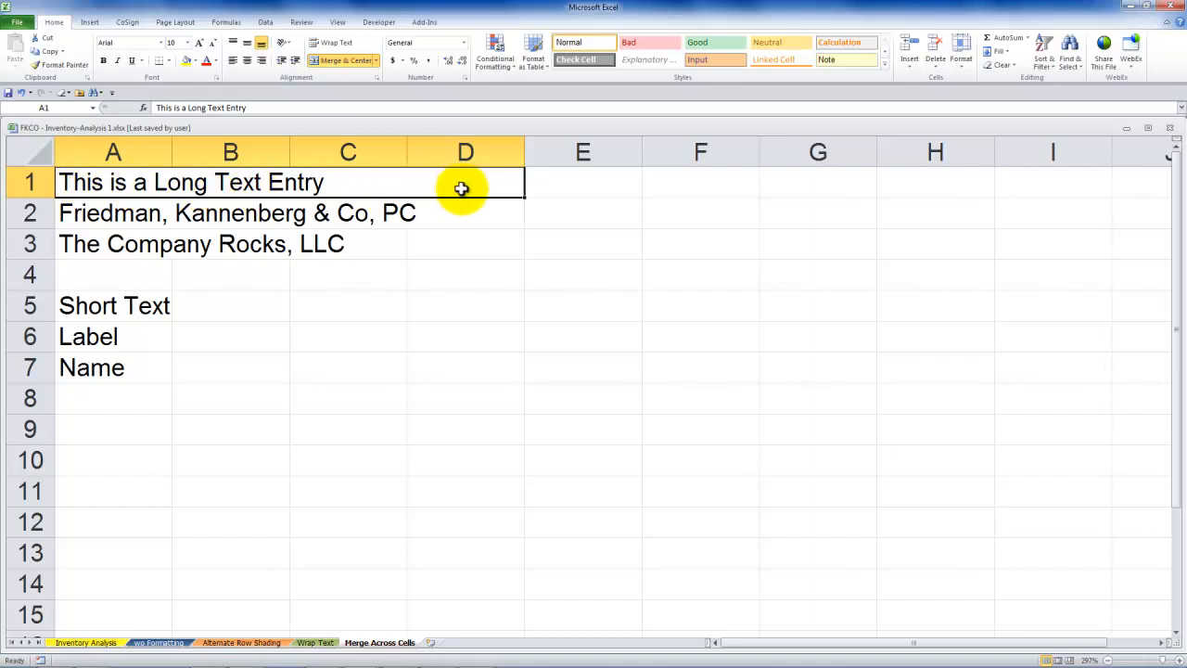
Merge cells A2:D2 using the Merge Across option
drag(93, 215, 461, 213)
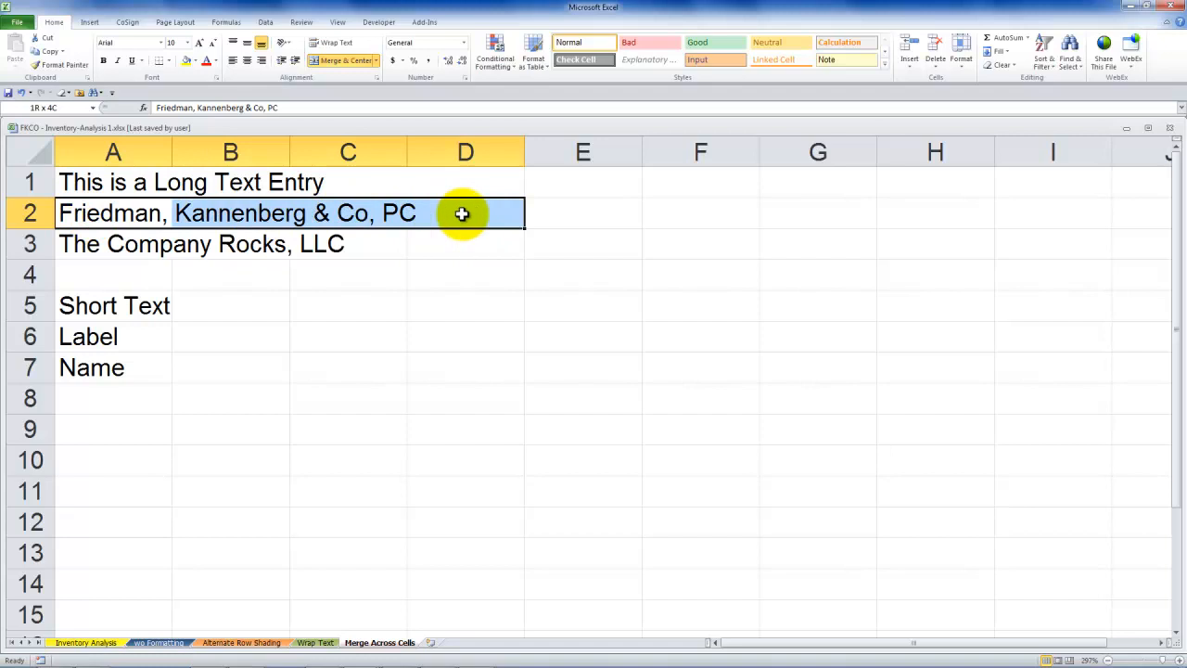
drag(462, 214, 451, 213)
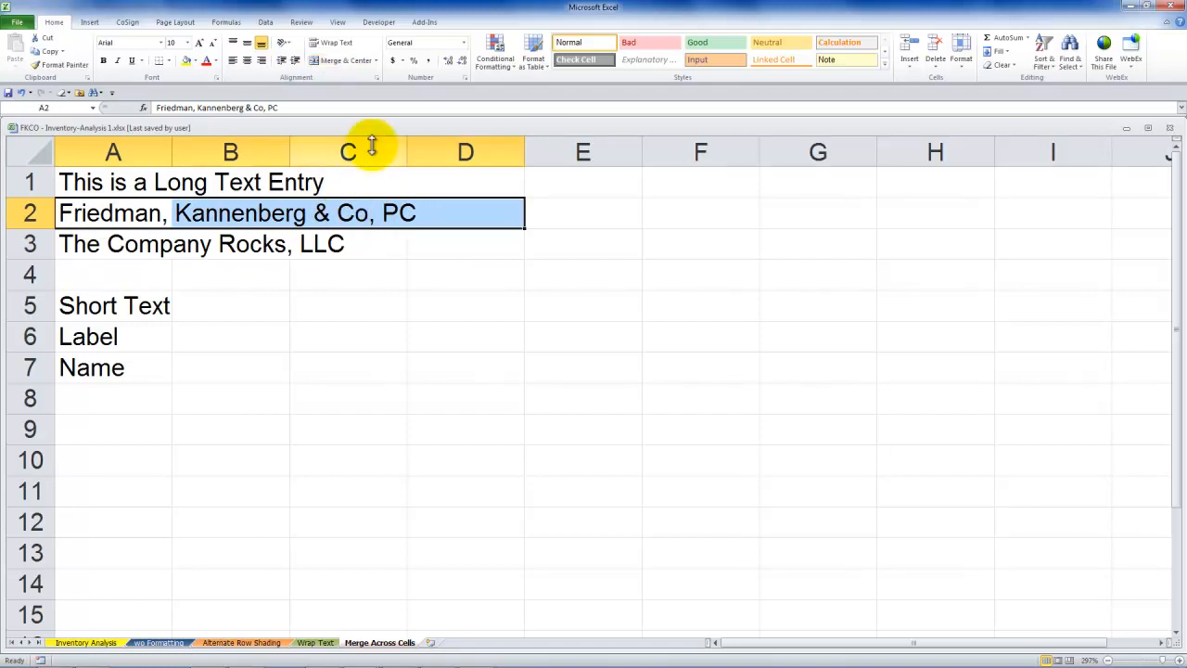
click(376, 61)
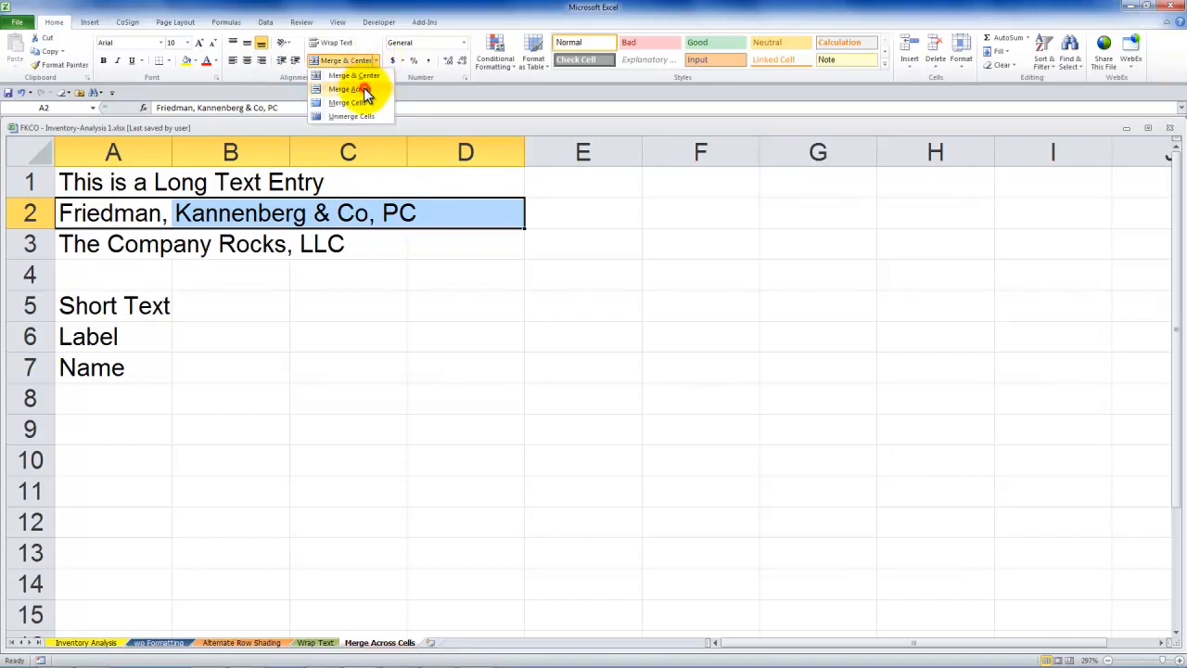
click(364, 89)
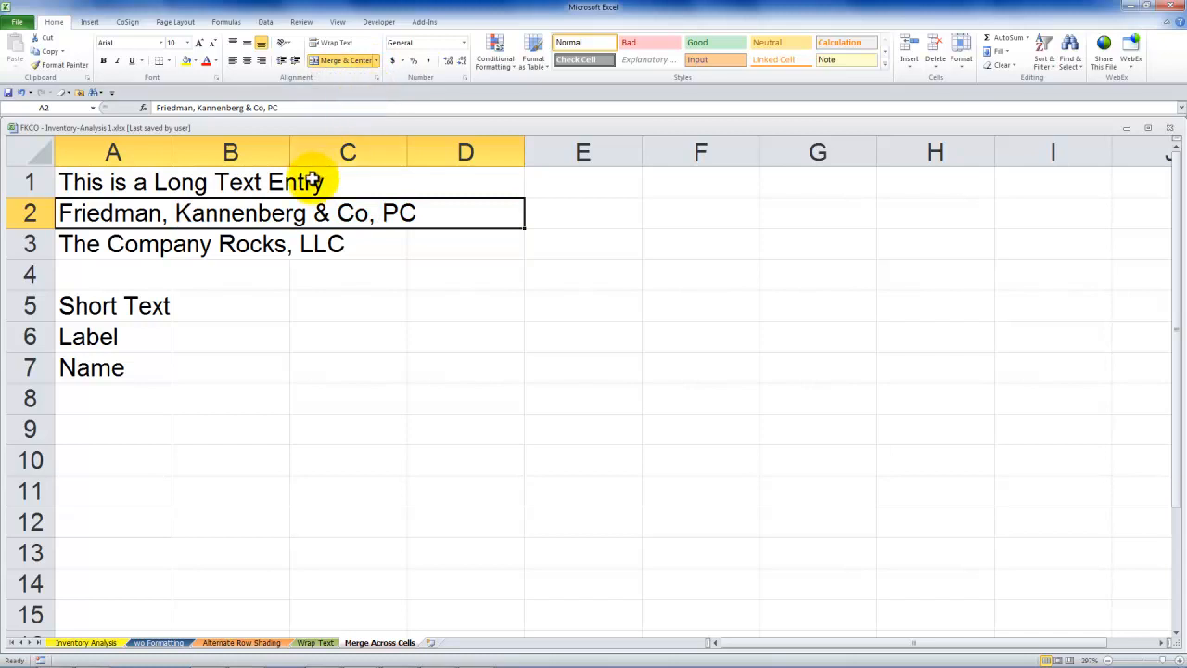
Merge and center the company name in row 3 across A3:D3
click(94, 246)
drag(94, 246, 458, 235)
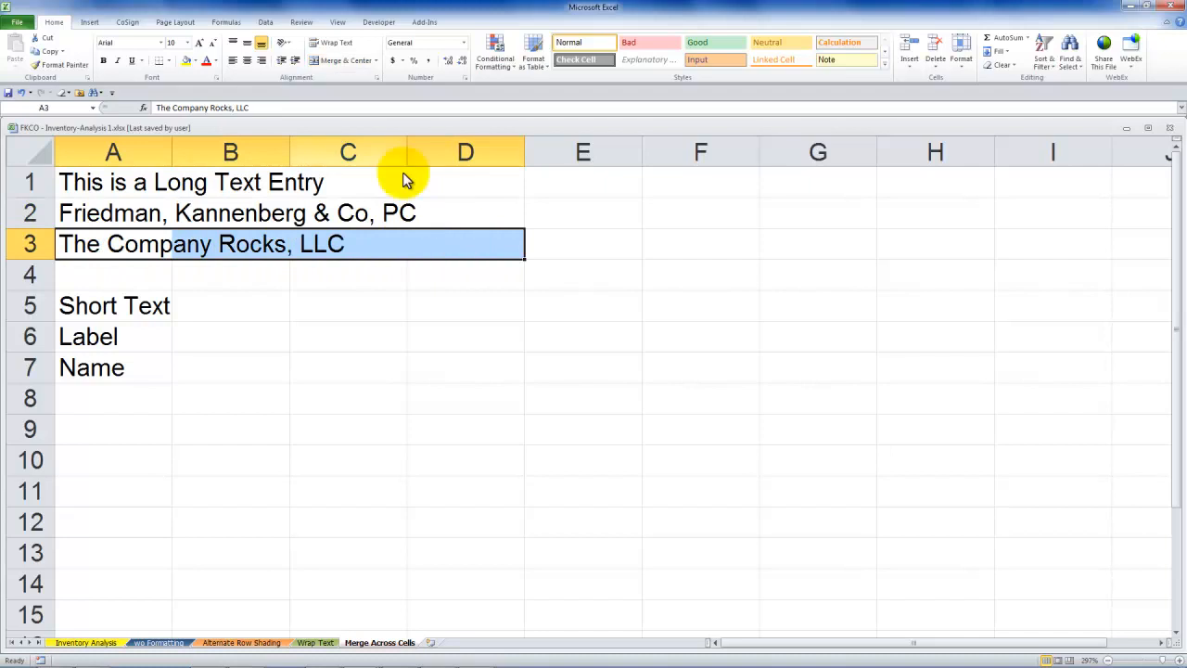
click(352, 62)
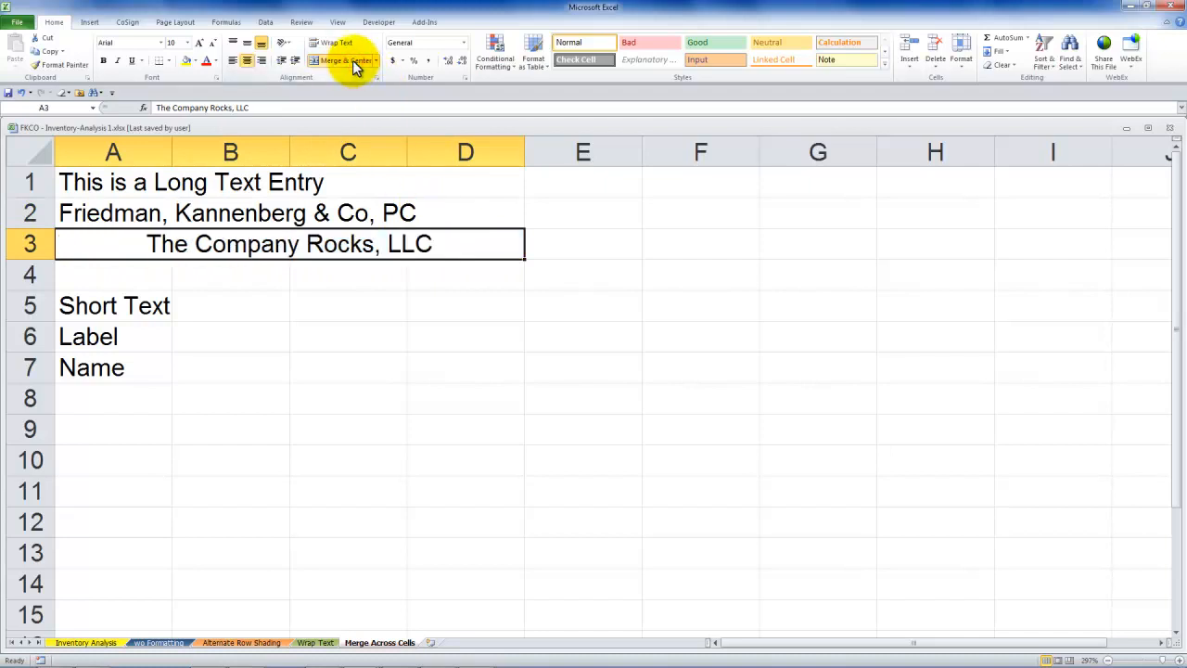
click(101, 279)
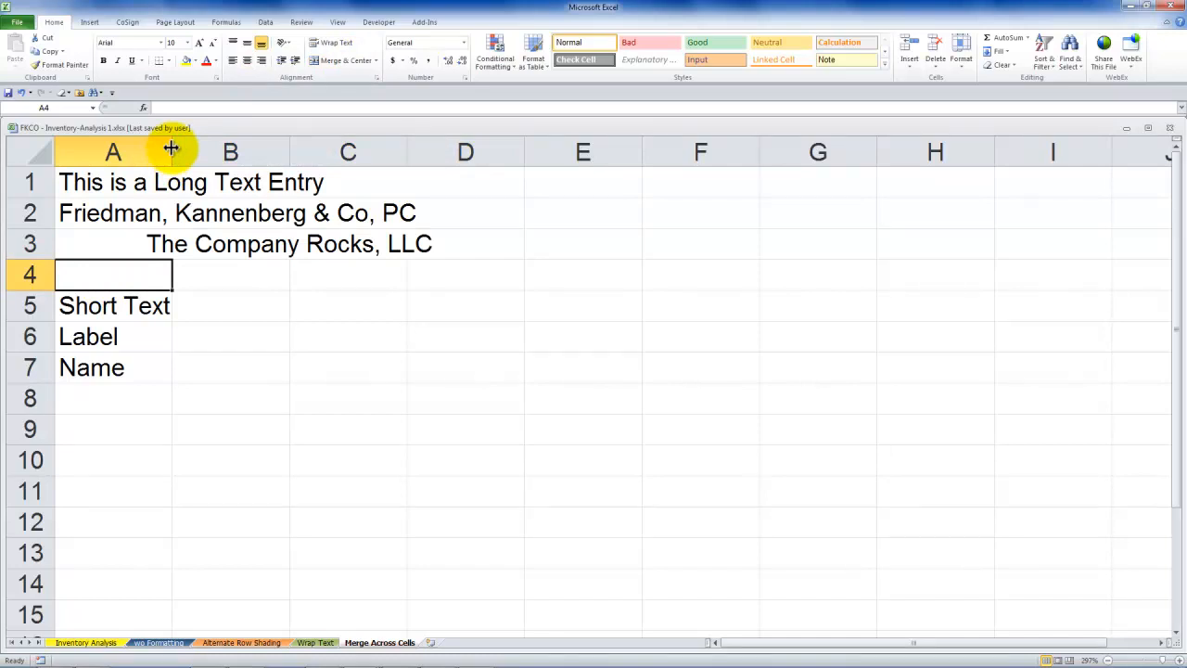
Widen column A slightly to fit the short entries in A5:A7, and check the merged entries in rows 1 to 3
drag(171, 148, 177, 146)
click(154, 307)
drag(132, 302, 121, 369)
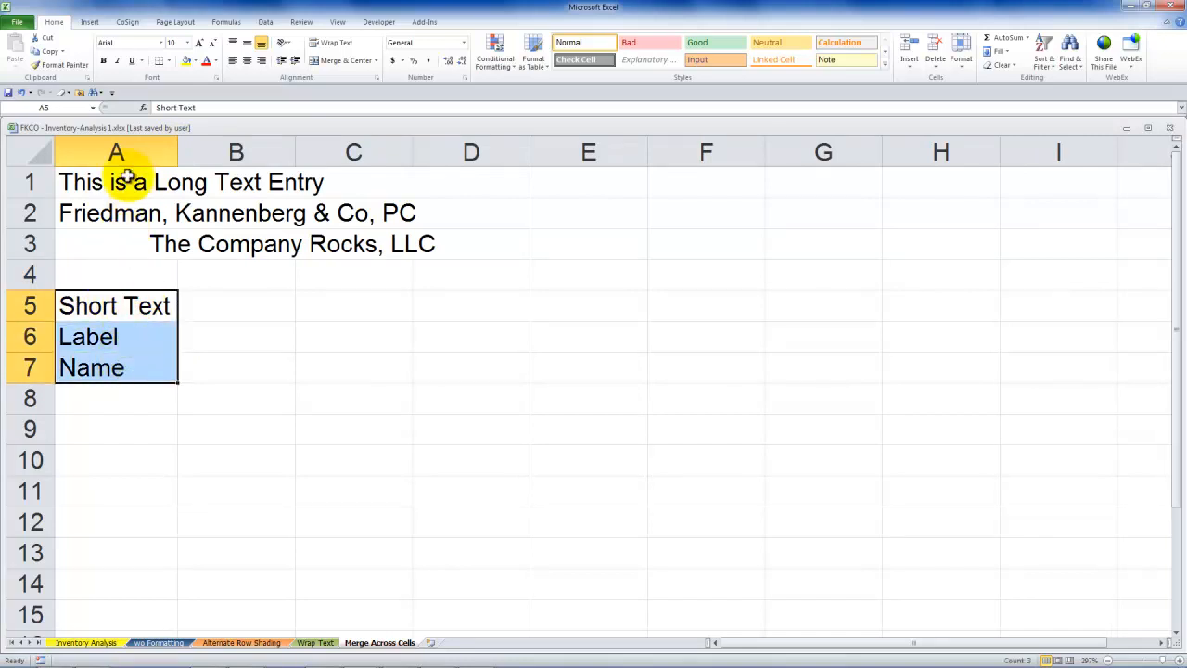
click(124, 183)
drag(125, 183, 131, 233)
click(172, 243)
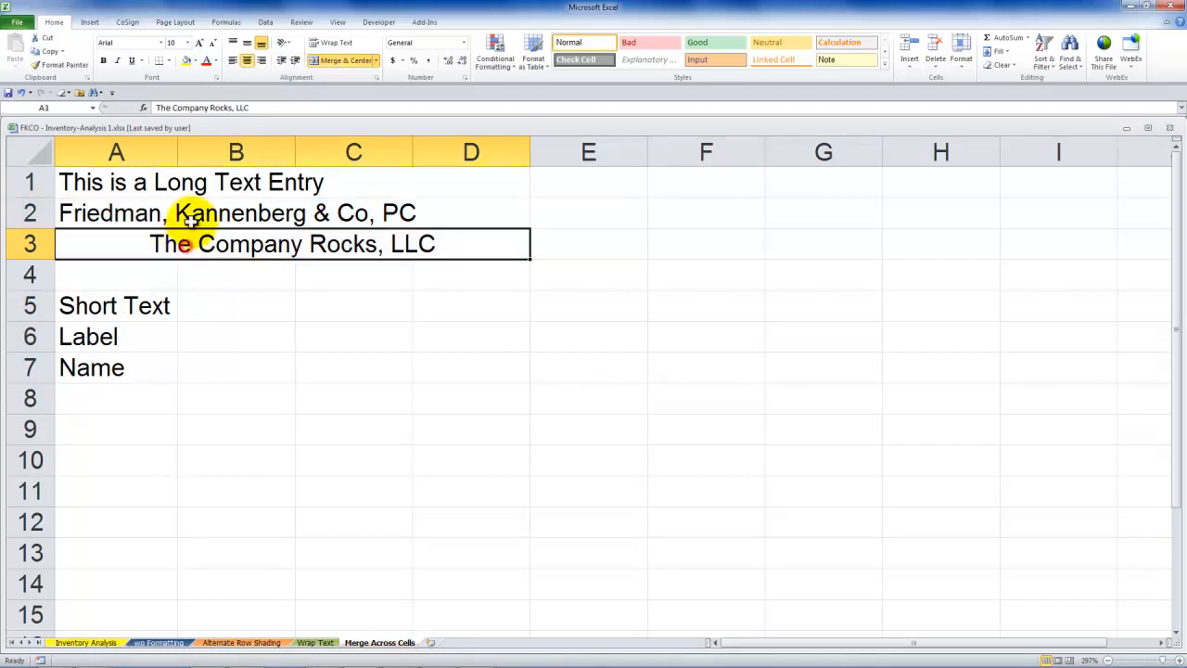
click(191, 217)
click(195, 186)
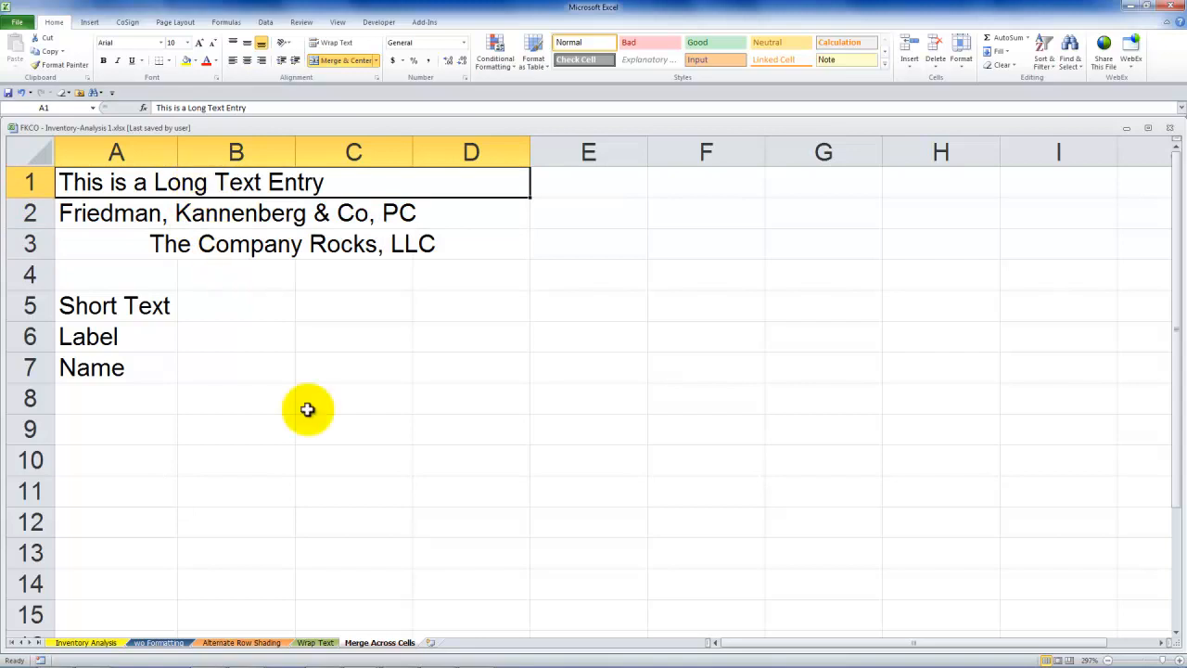
Switch to the workbook Tip 1 - FKCO Alternate Row Shading.xls and open its Merge Across Cells sheet
click(361, 655)
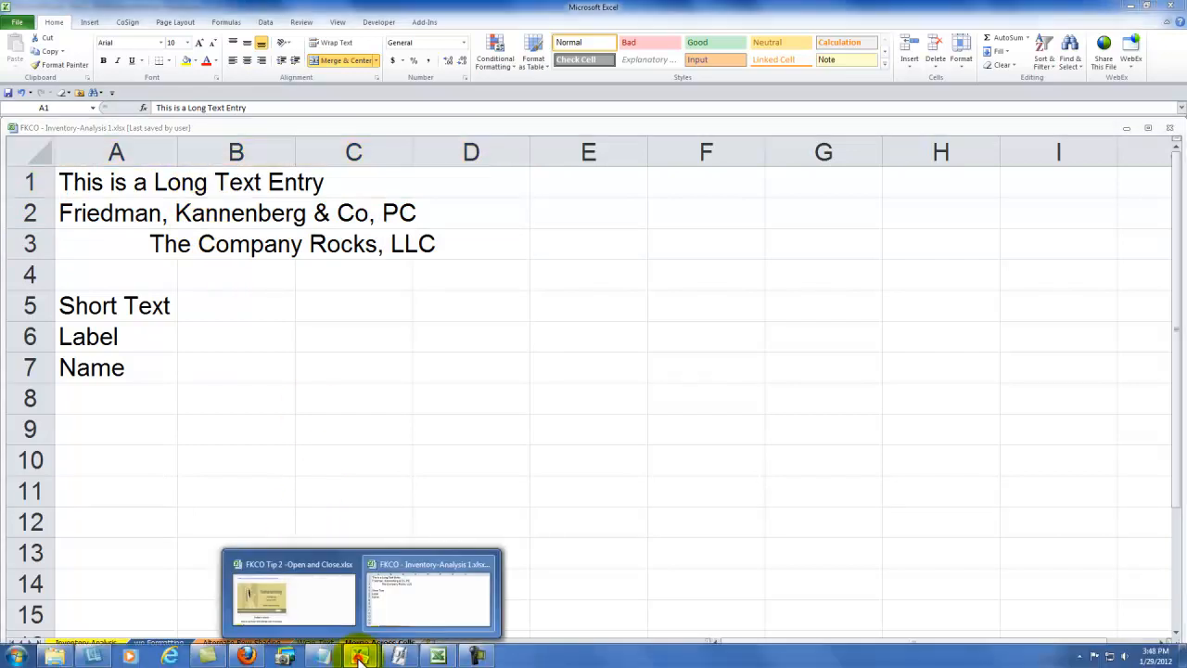
click(439, 656)
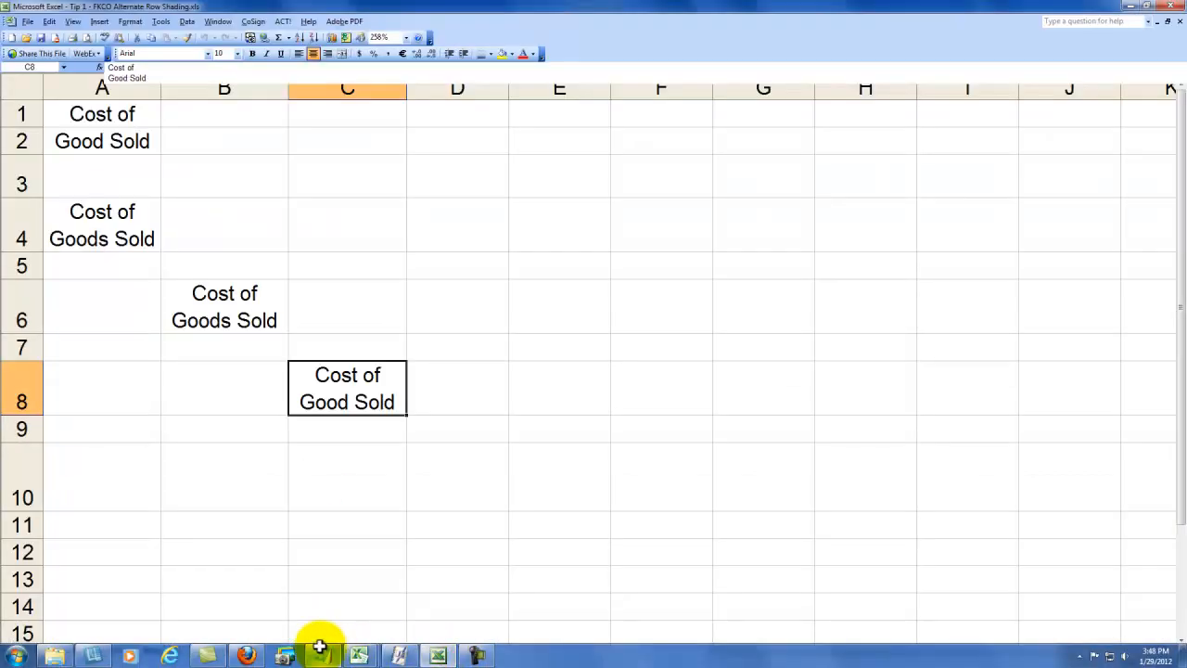
click(230, 649)
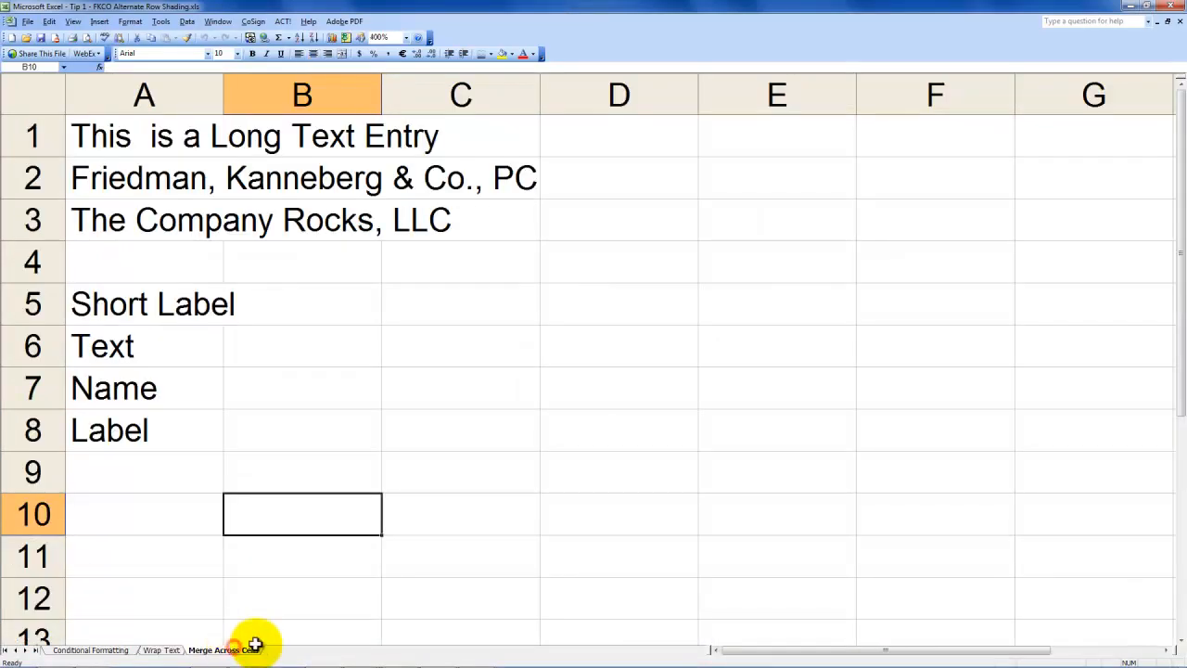
Merge and center the long text entry in row 1 across A1:D1
click(109, 136)
drag(110, 135, 578, 137)
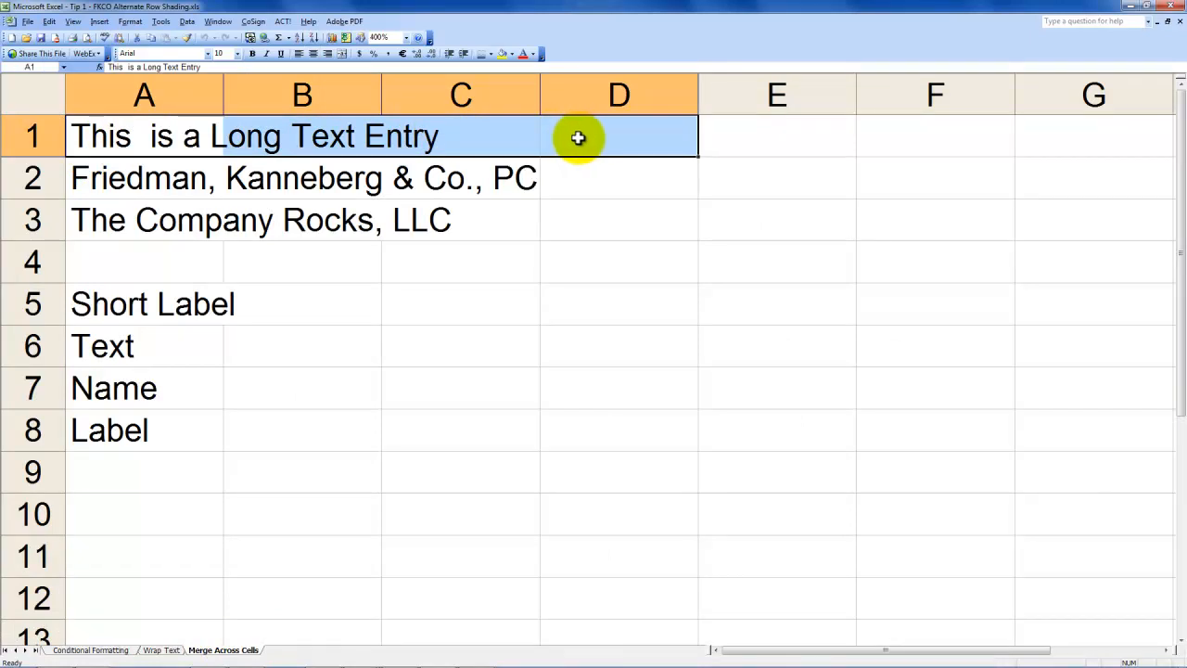
click(340, 53)
Format A2:D2 as merged cells with horizontal alignment Left (Indent)
drag(127, 180, 633, 180)
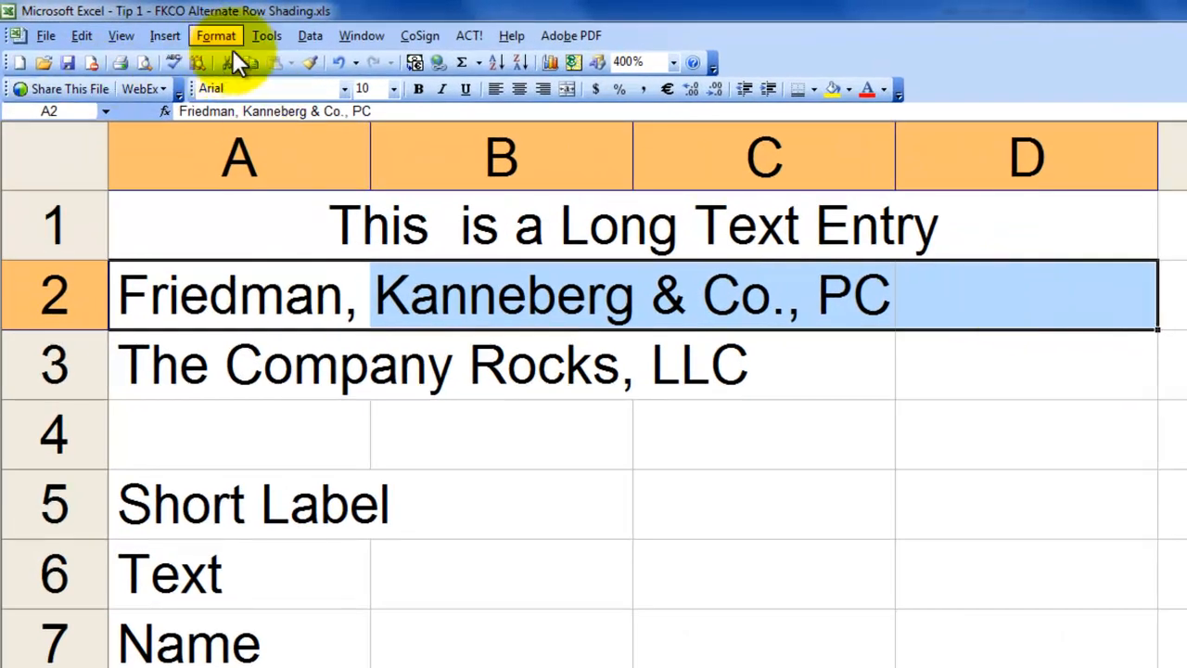
click(217, 34)
click(234, 55)
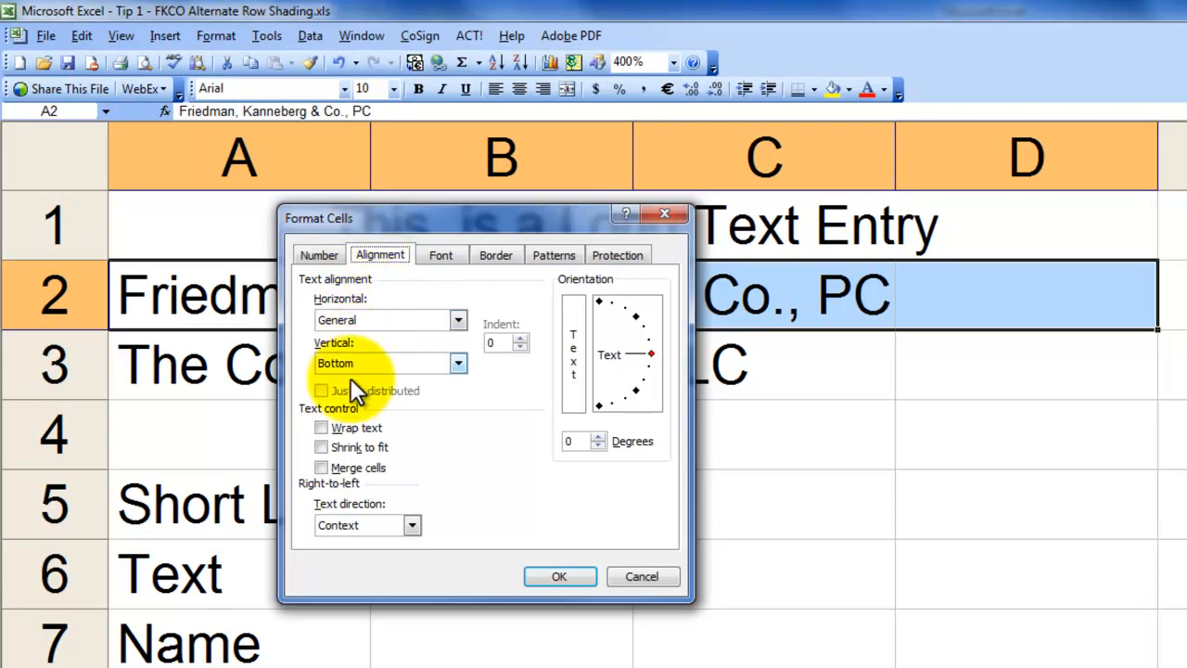
click(318, 467)
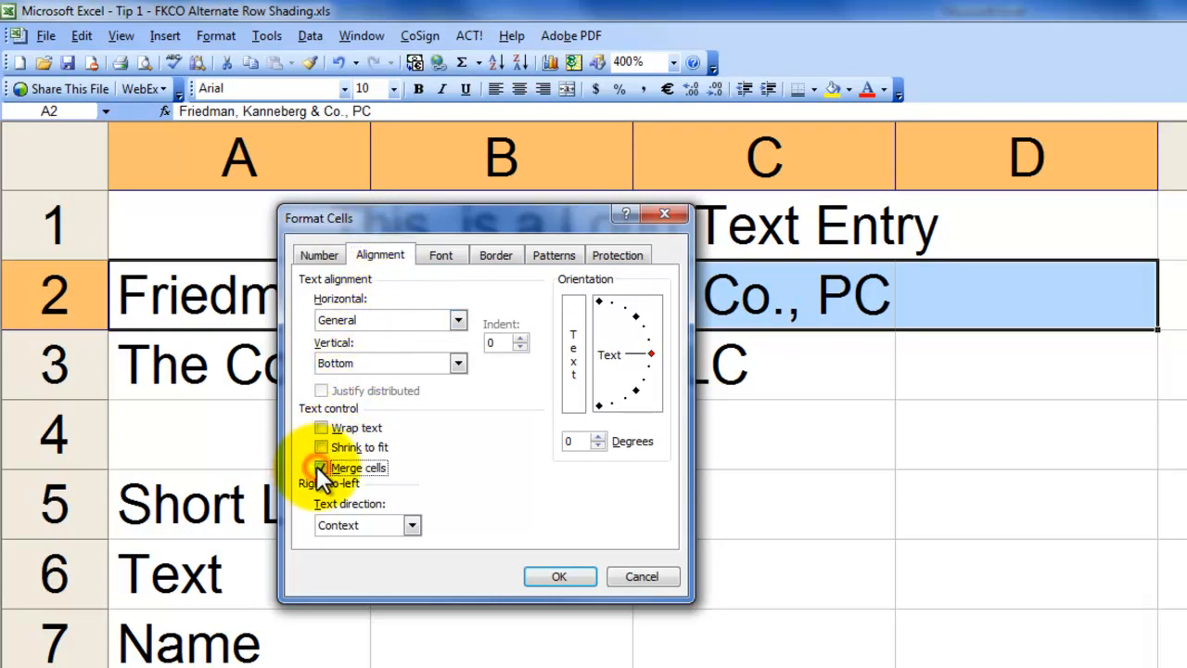
click(458, 321)
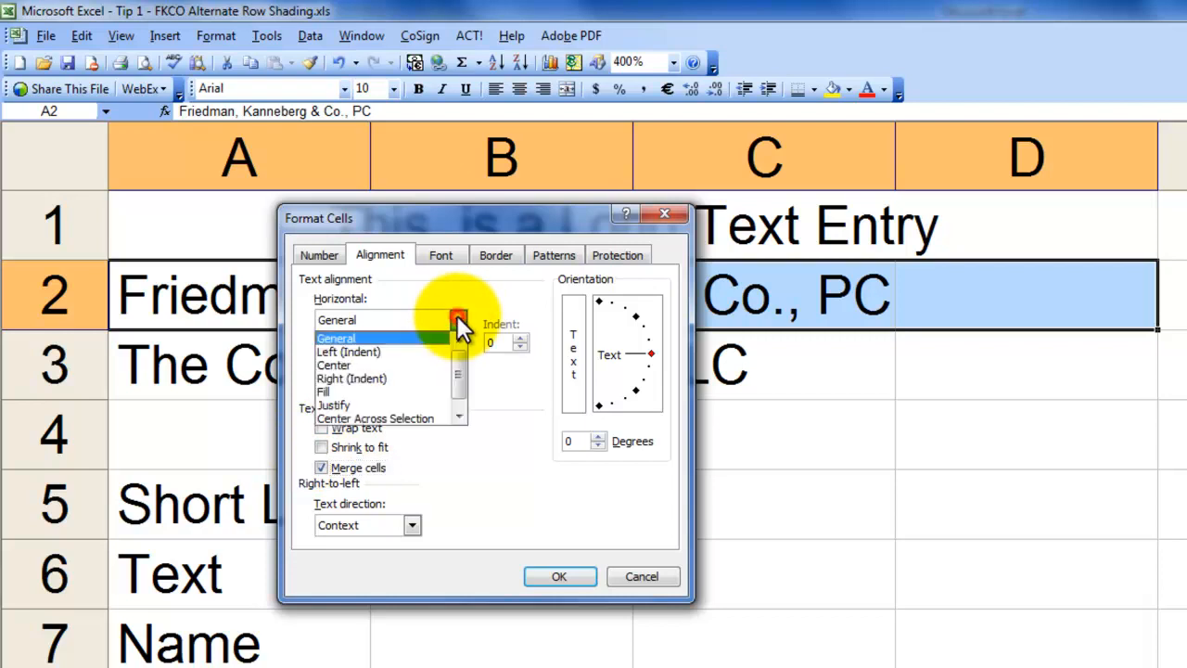
click(414, 352)
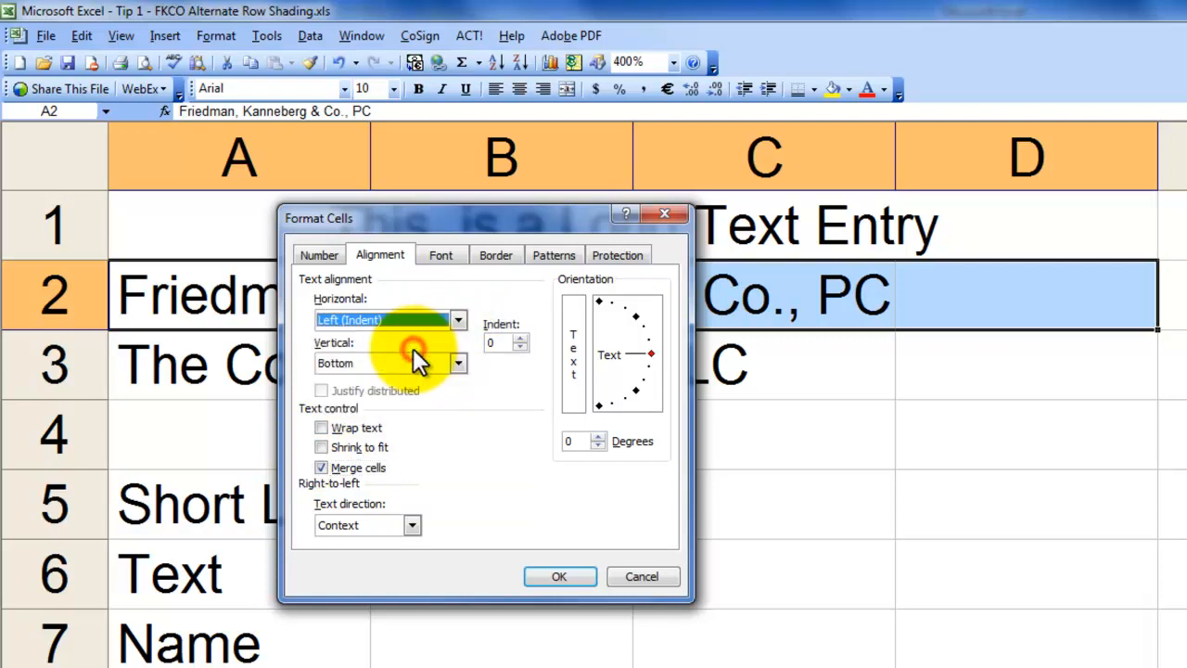
click(556, 578)
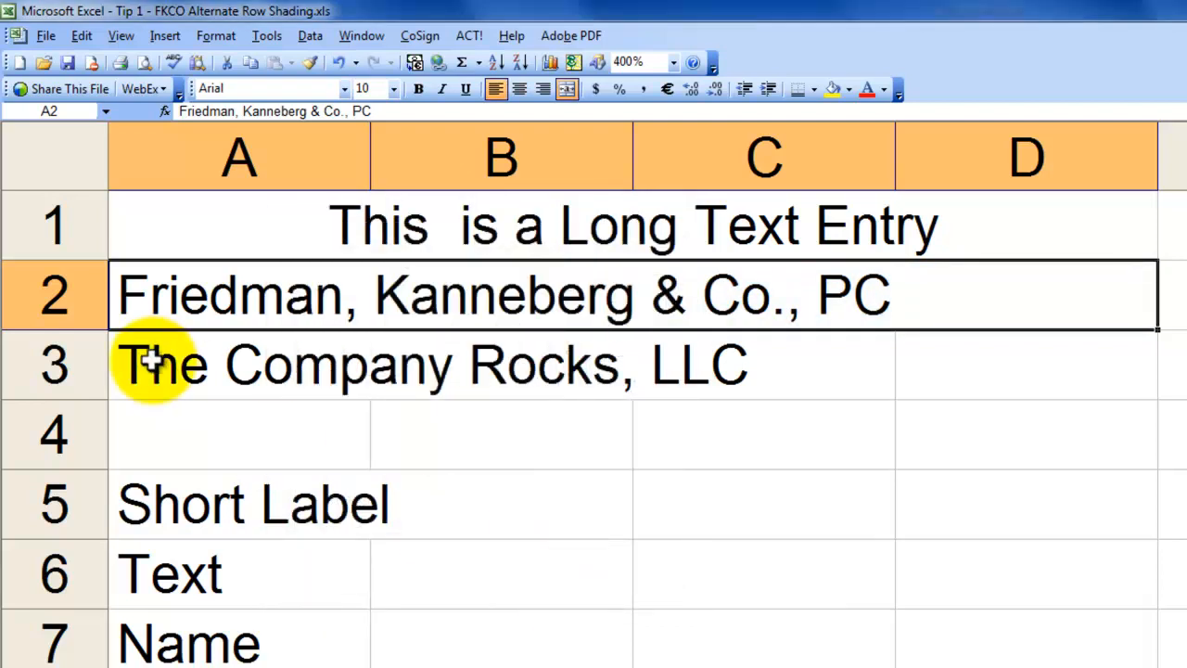
Format A3:D3 as merged cells with horizontal alignment Right (Indent)
drag(151, 363, 946, 334)
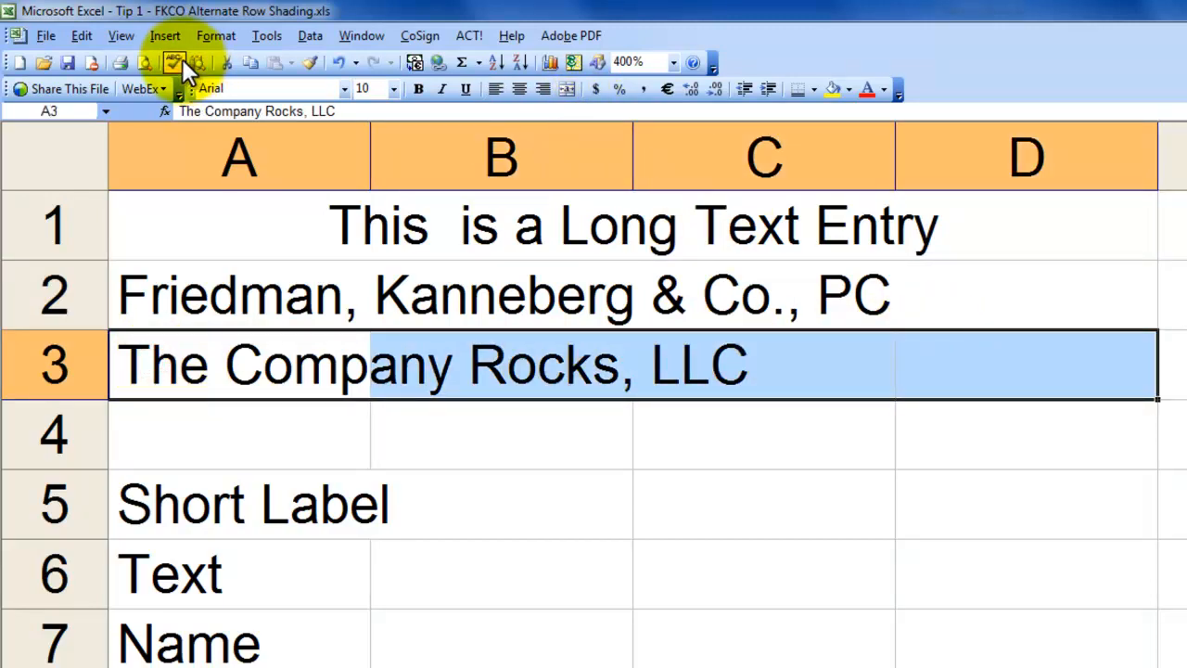
click(208, 37)
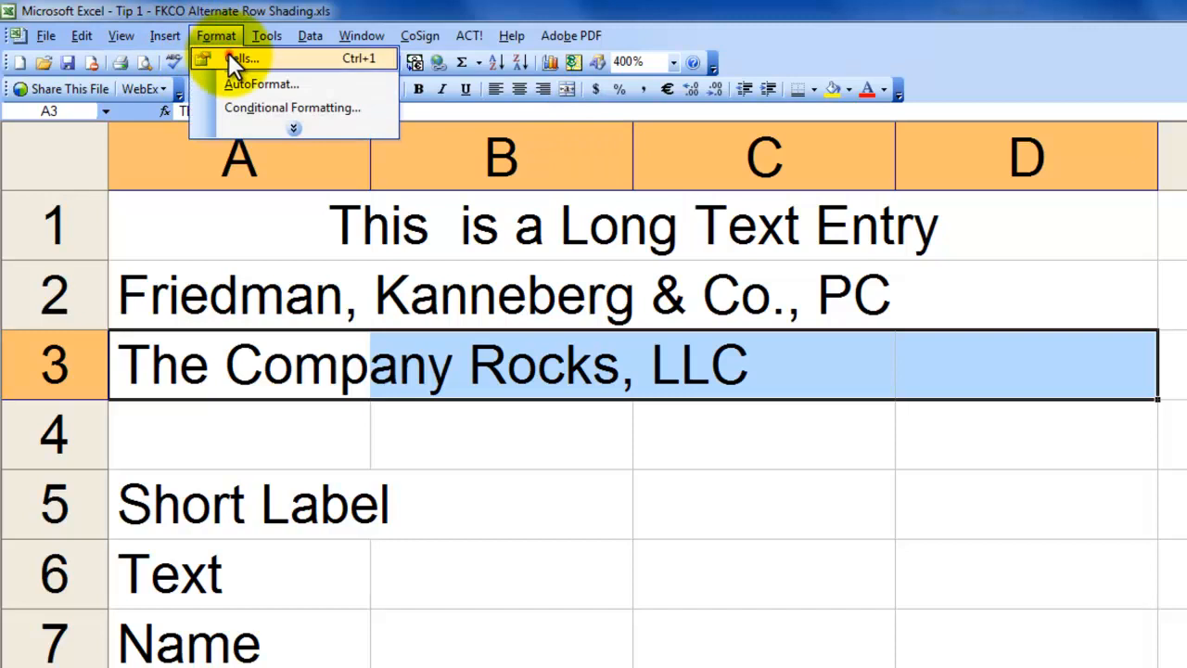
click(234, 59)
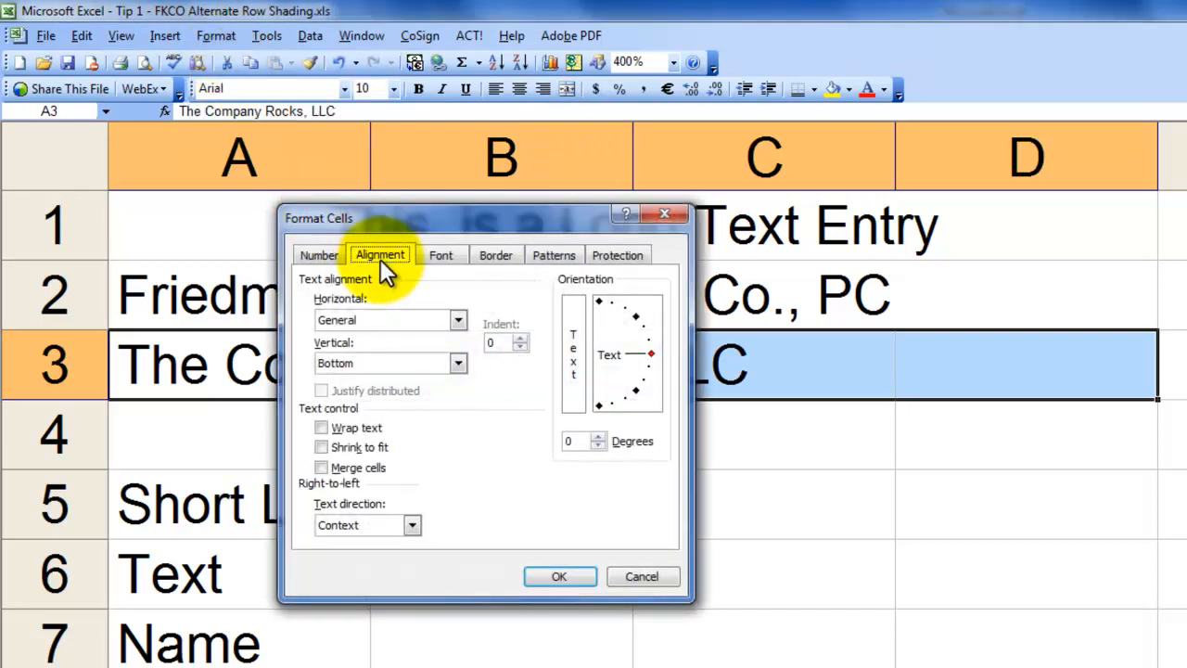
click(320, 467)
click(459, 319)
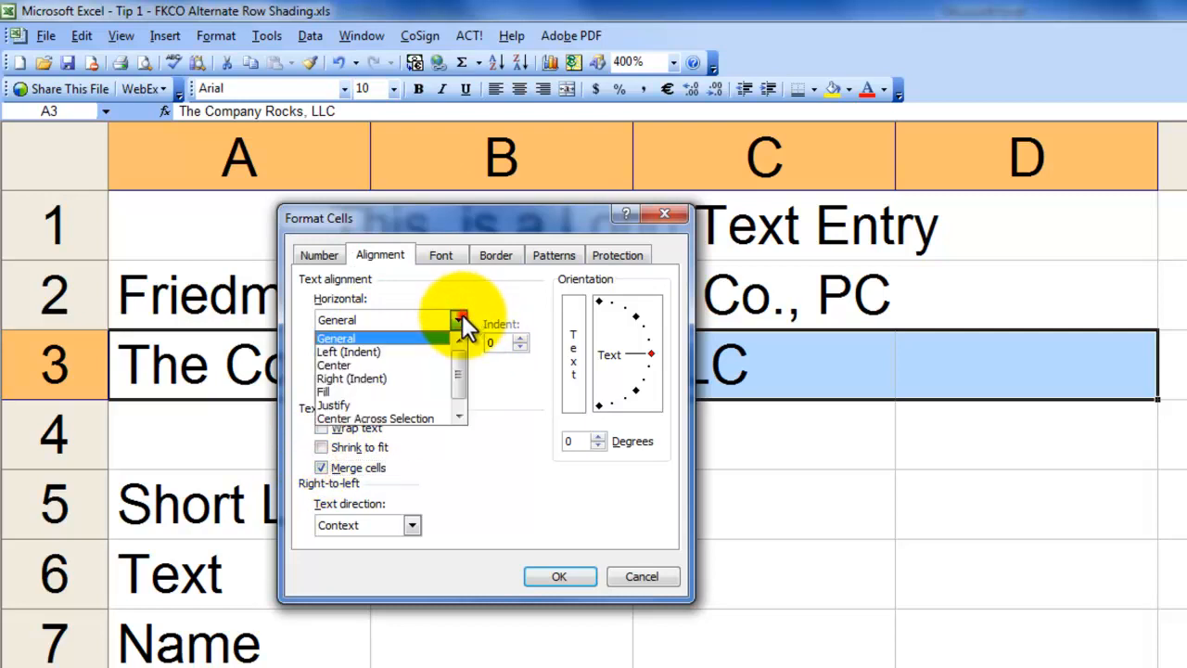
click(398, 372)
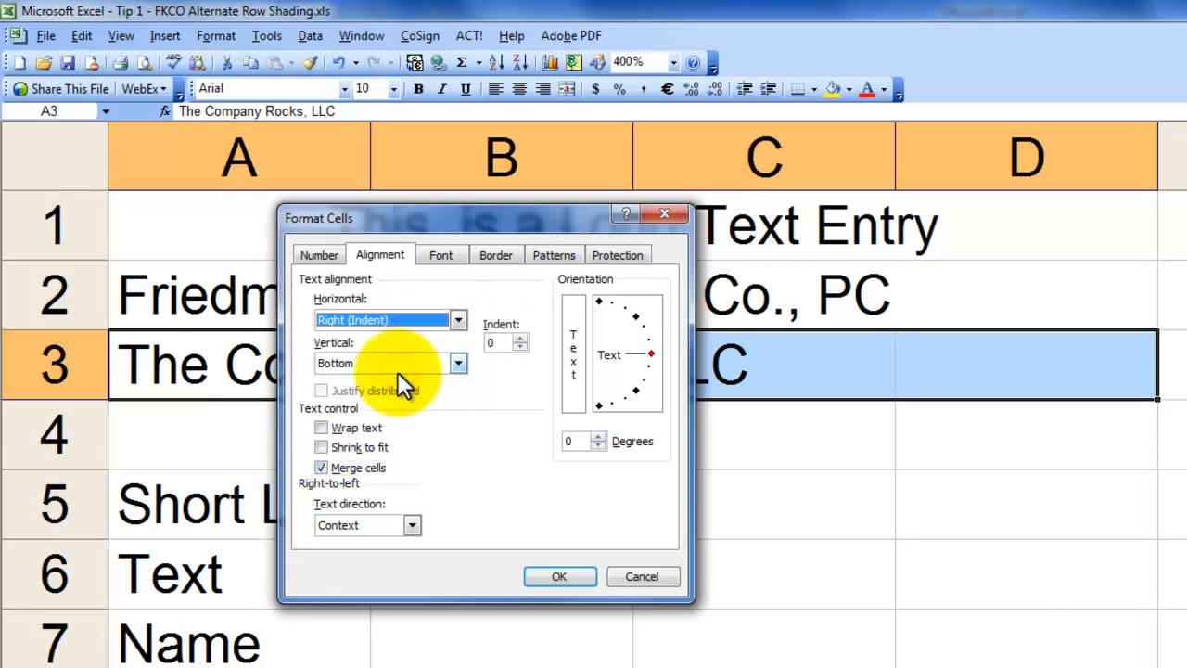
click(570, 576)
click(443, 489)
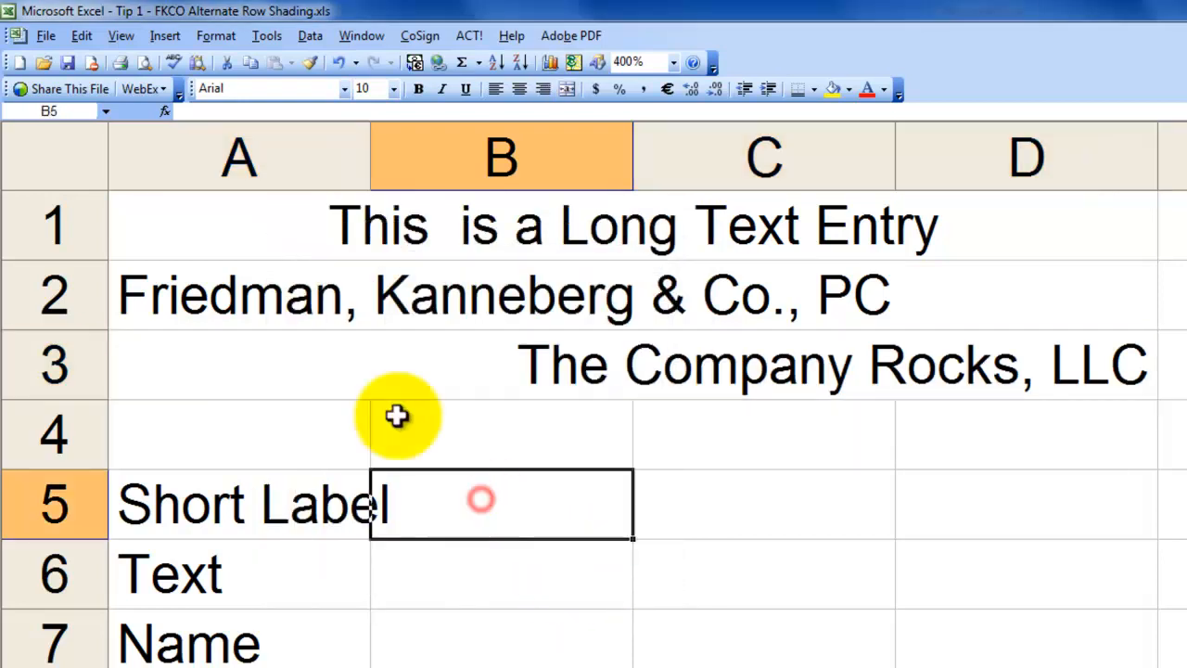
Auto-fit column A to the Short Label entry in A5, and check the merged entries in rows 1 to 3
click(288, 504)
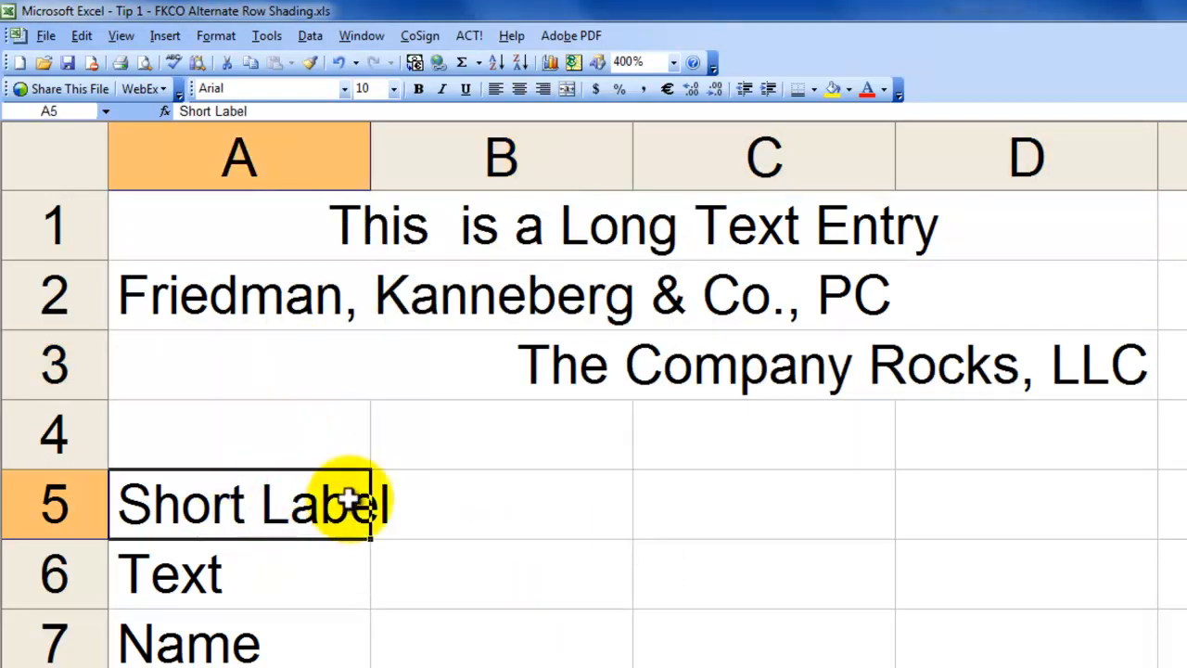
double_click(372, 148)
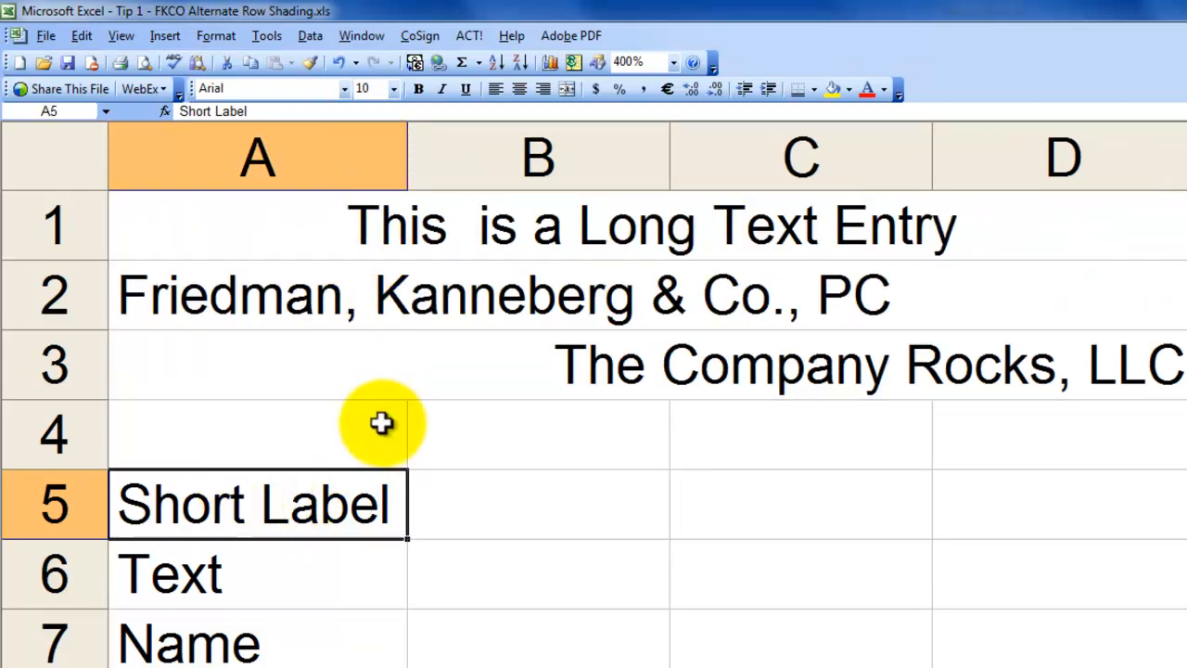
click(944, 368)
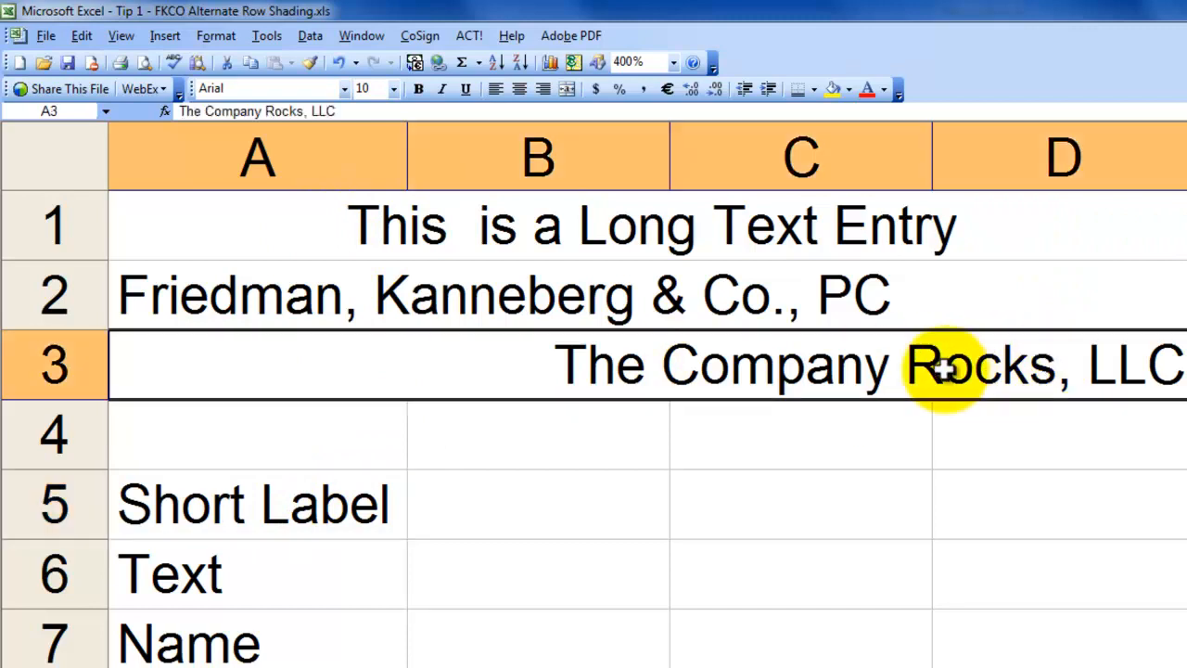
click(896, 299)
click(889, 215)
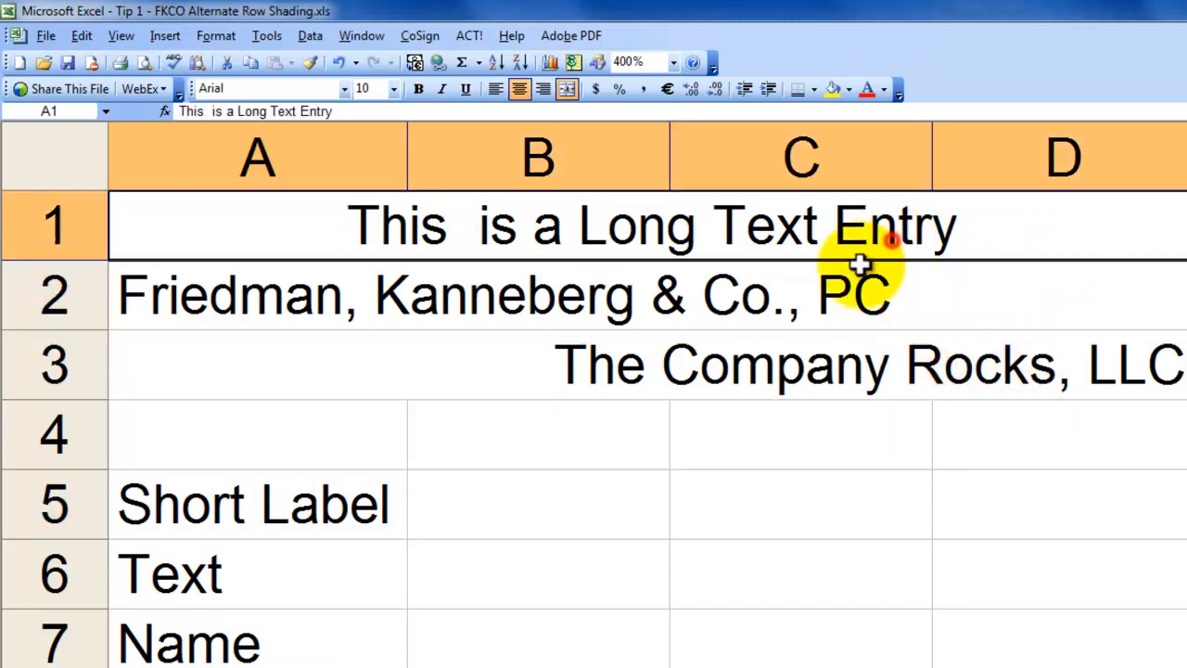
click(387, 506)
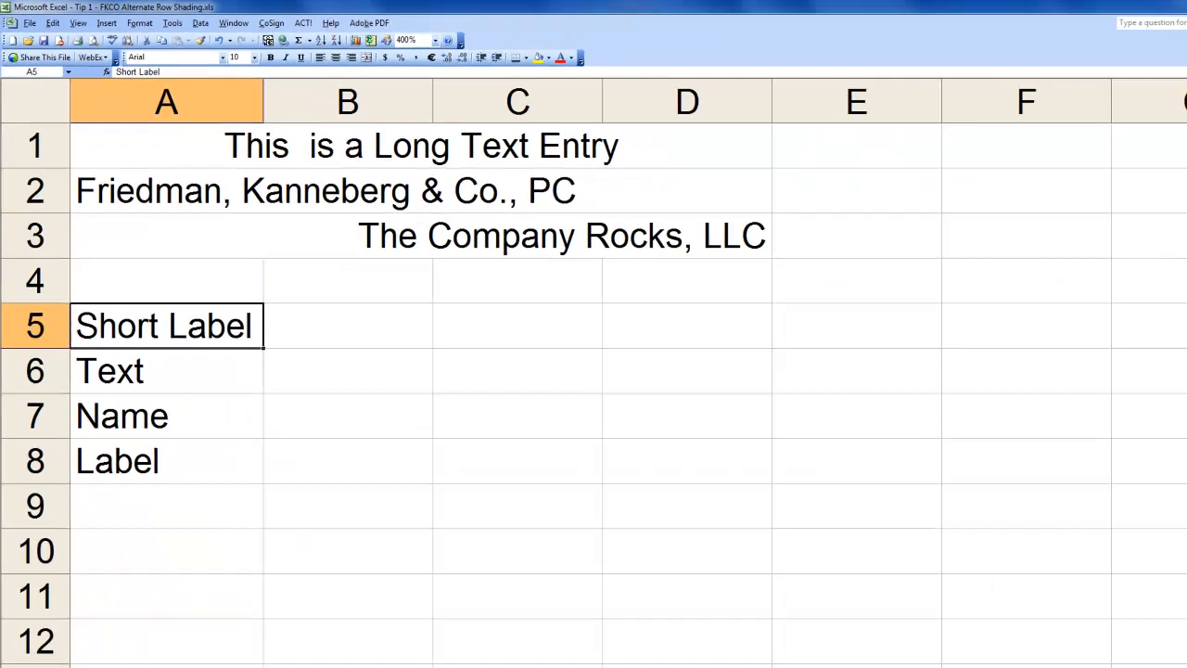
Return to FKCO - Inventory-Analysis 1.xlsx and review the Cost of Goods Sold heading on Inventory Analysis, plus the Wrap Text and Merge Across Cells sheets
click(358, 657)
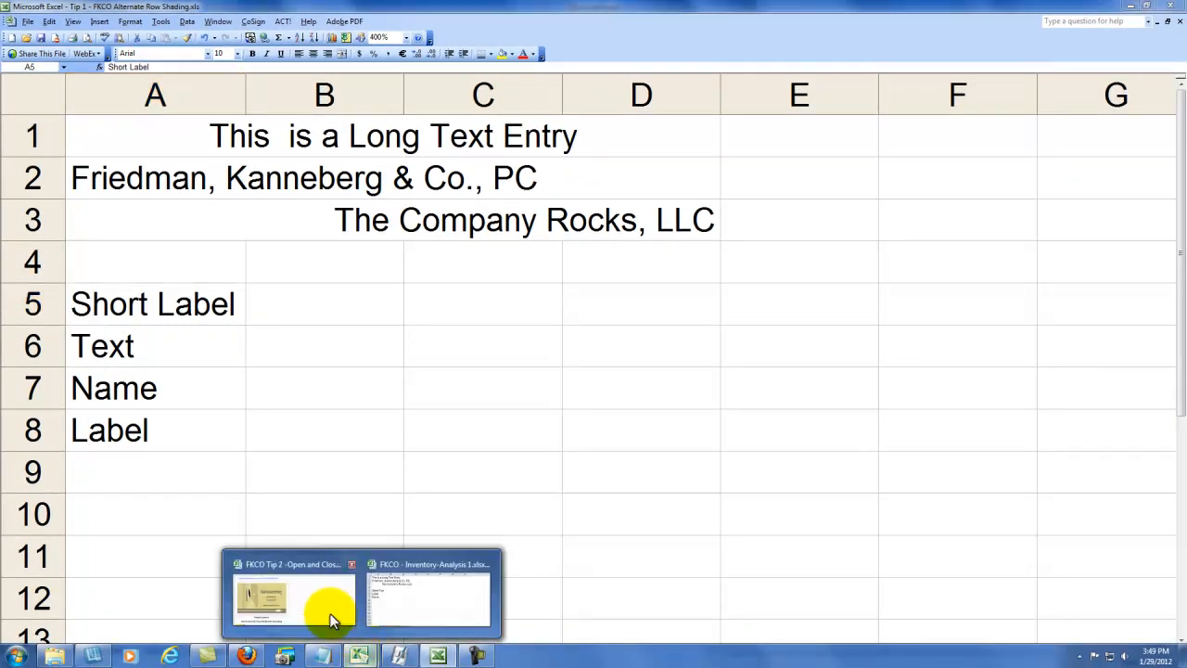
click(390, 566)
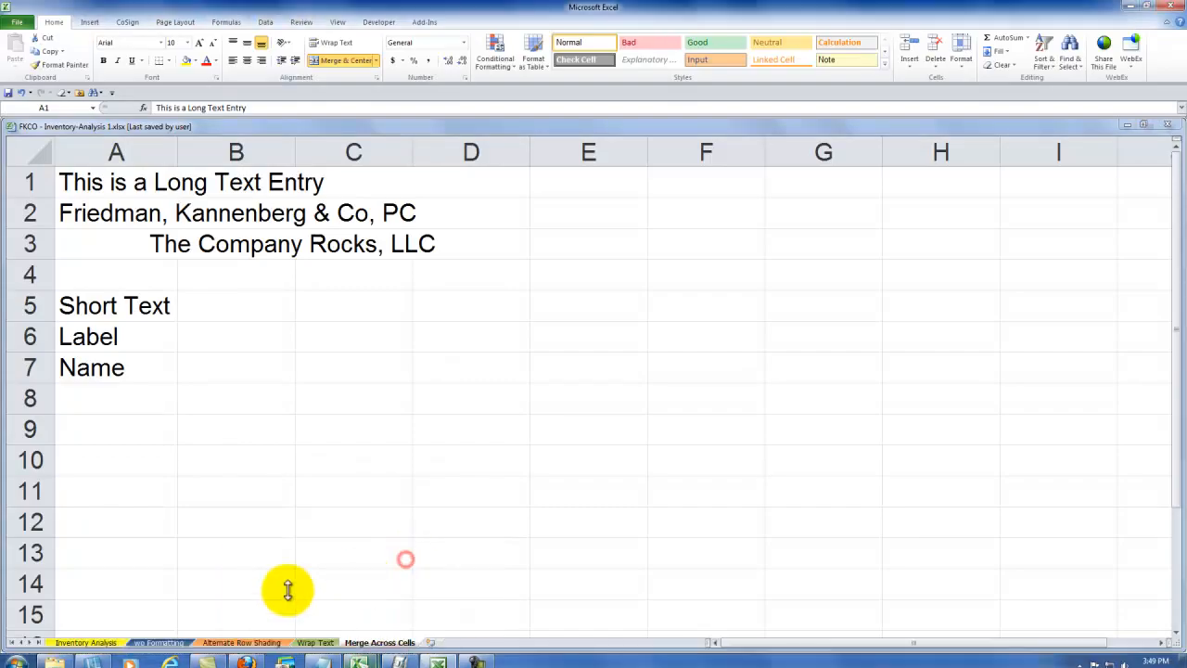
click(86, 643)
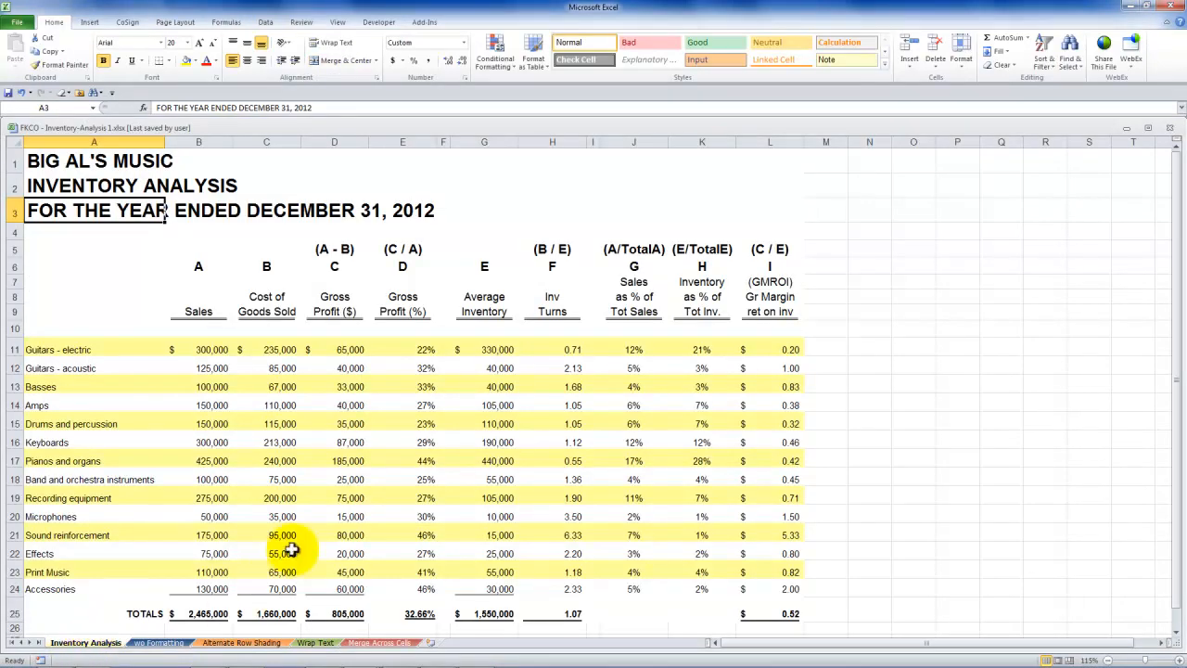
click(263, 298)
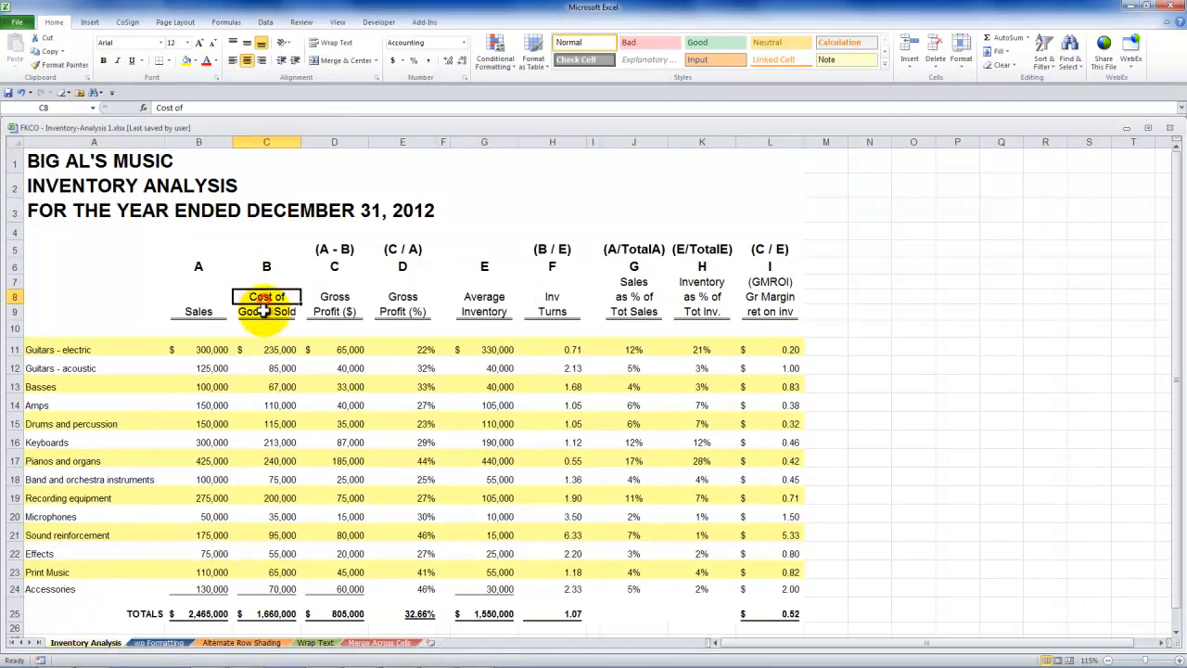
click(213, 642)
click(314, 642)
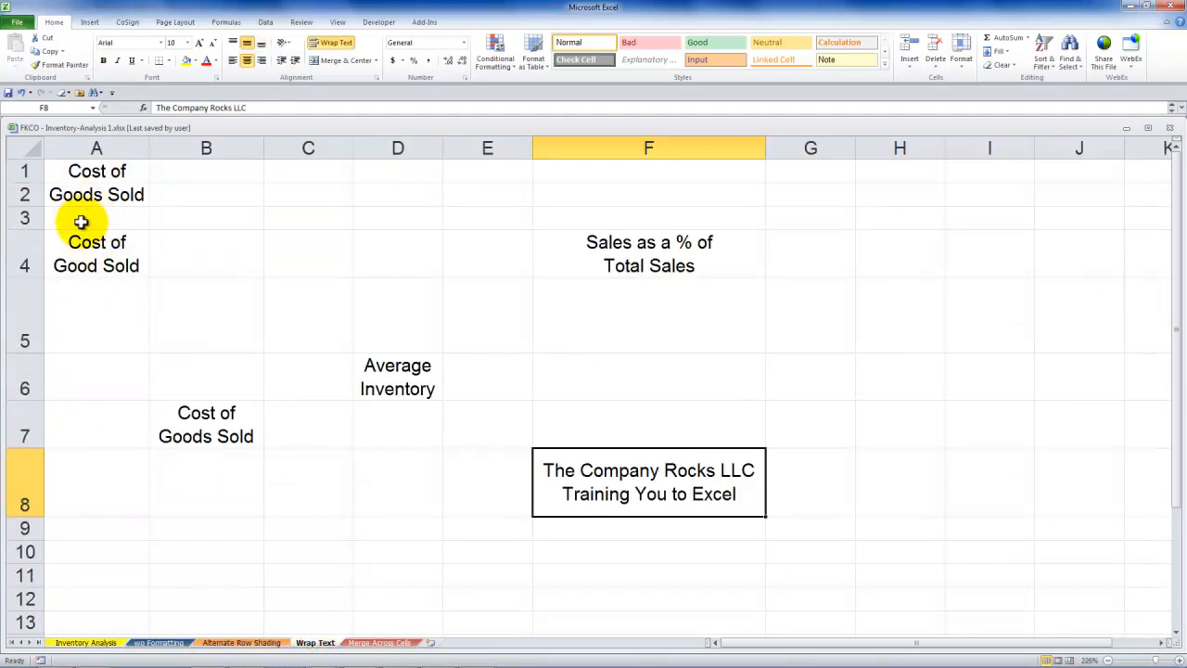
click(362, 644)
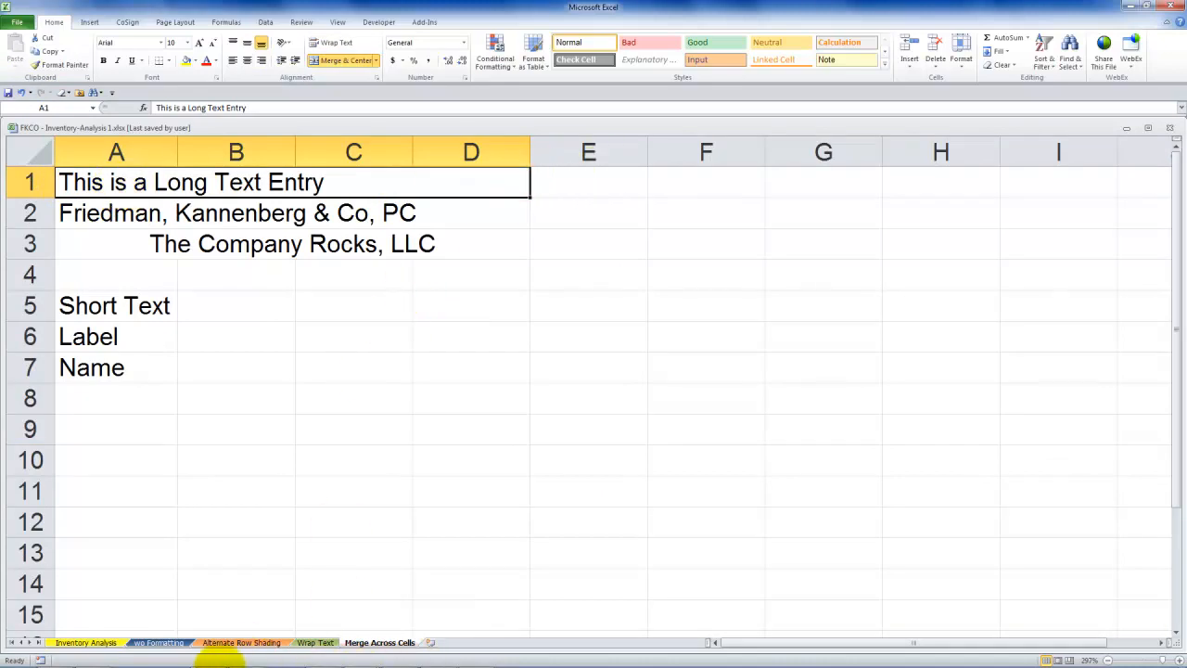
Switch to Firefox and bring up the 50 Best Tips for Excel 2007 product page
mouse_move(207, 656)
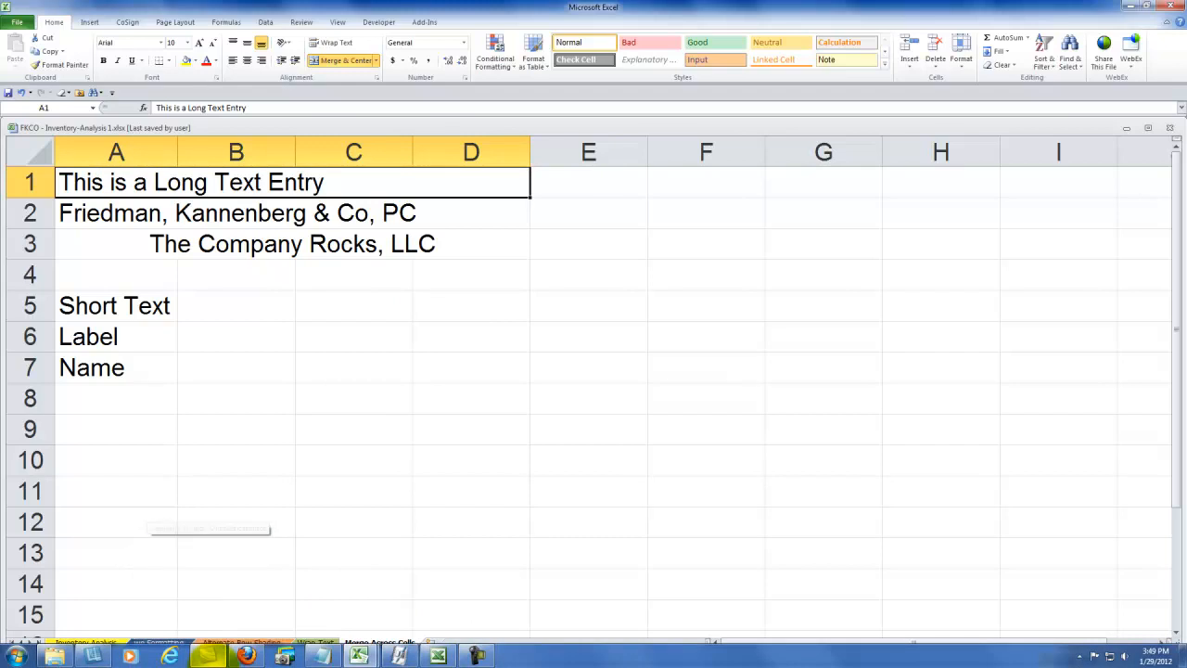
key(super+Tab)
key(super+Tab)
key(super+Tab)
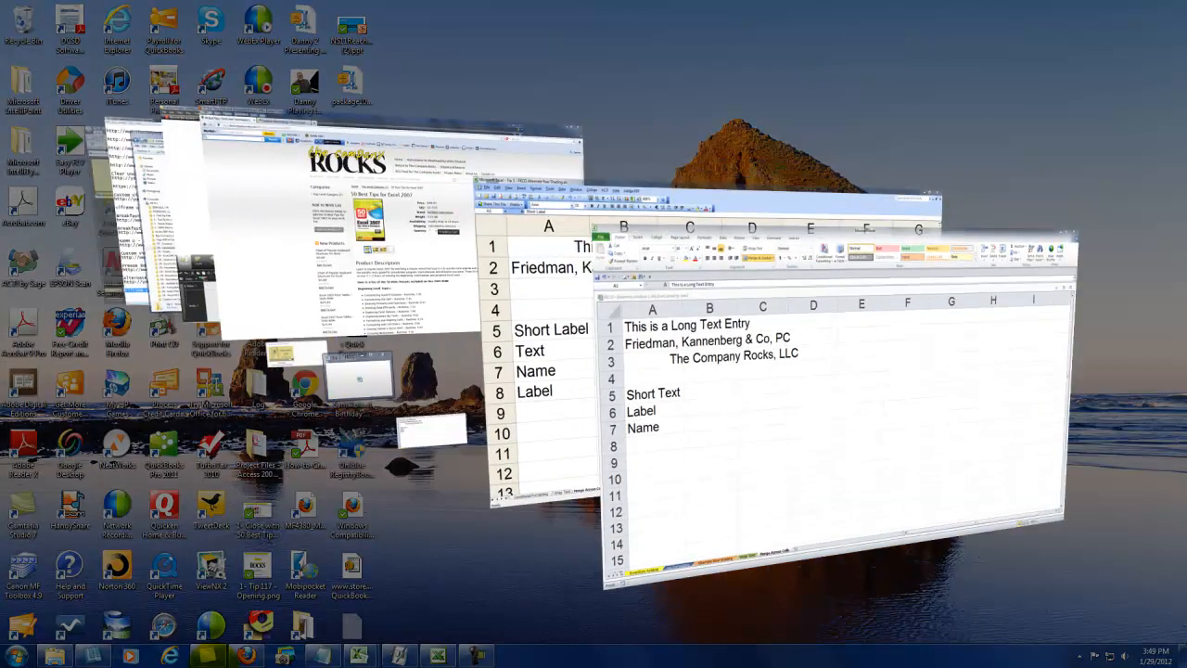
key(super+Tab)
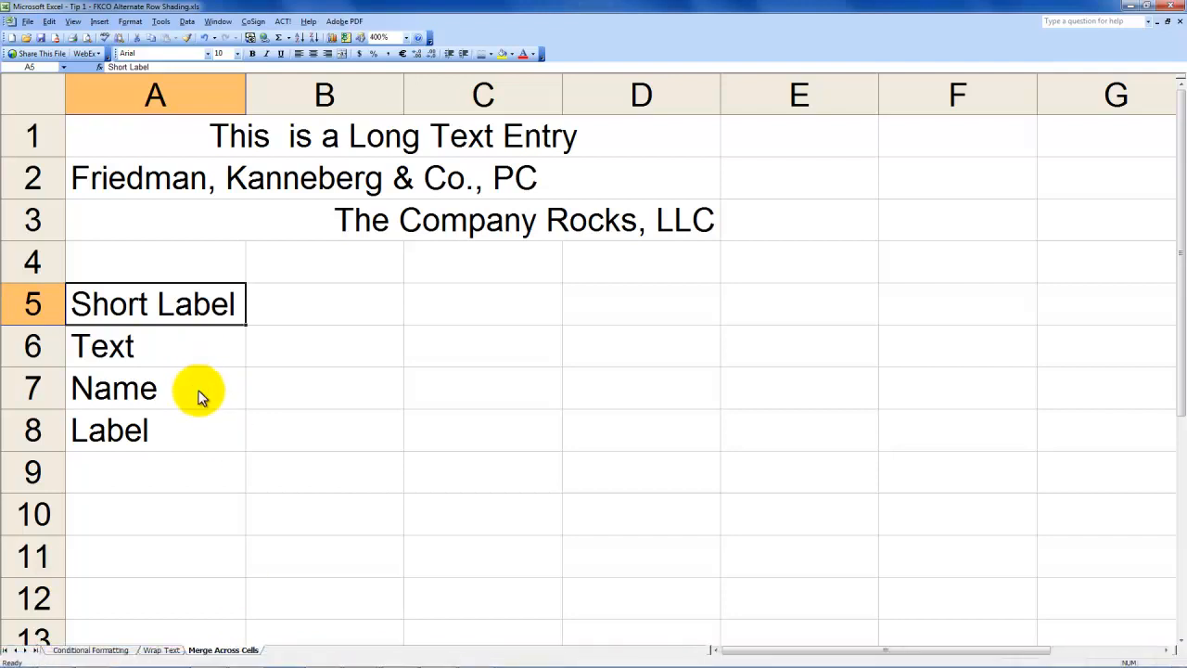
key(super+Tab)
key(super+Tab)
key(super+Tab)
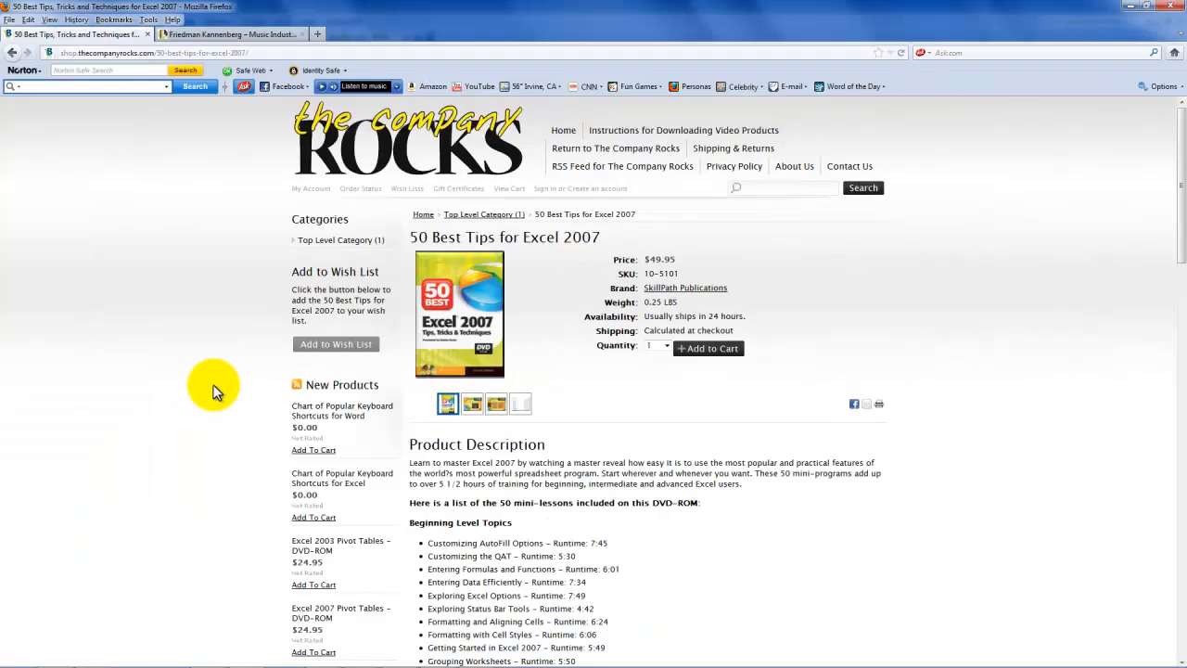
View the Seminar Handouts page on the Friedman Kannenberg site, and return to the 50 Best Tips for Excel 2007 page
click(227, 35)
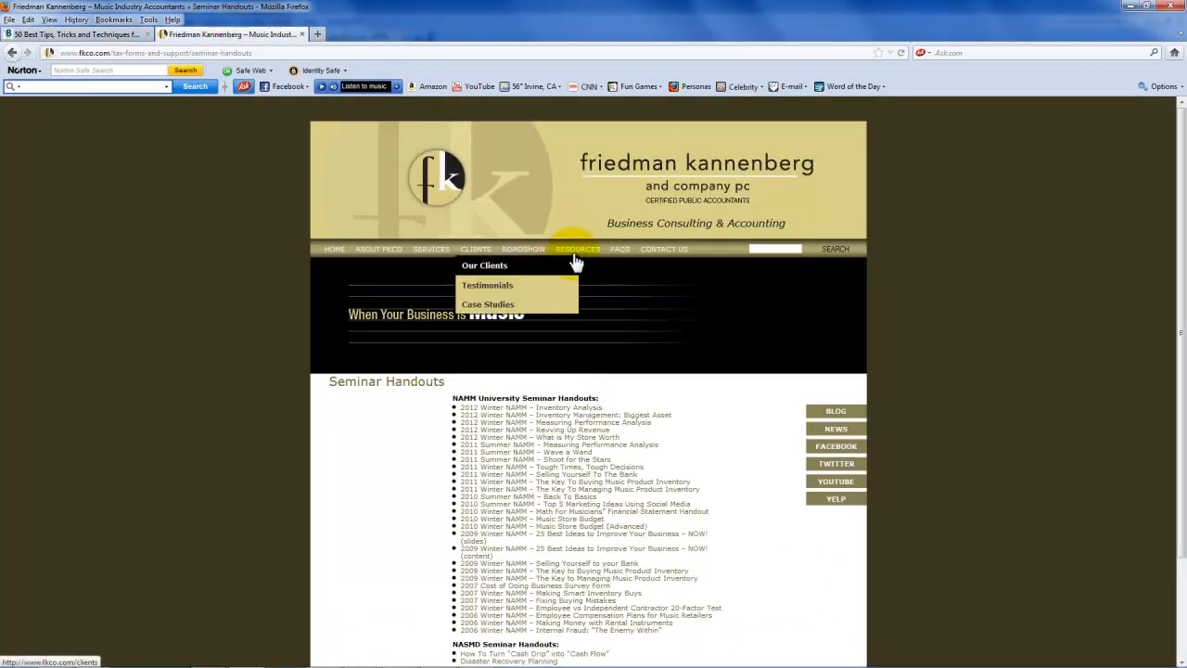
mouse_move(585, 255)
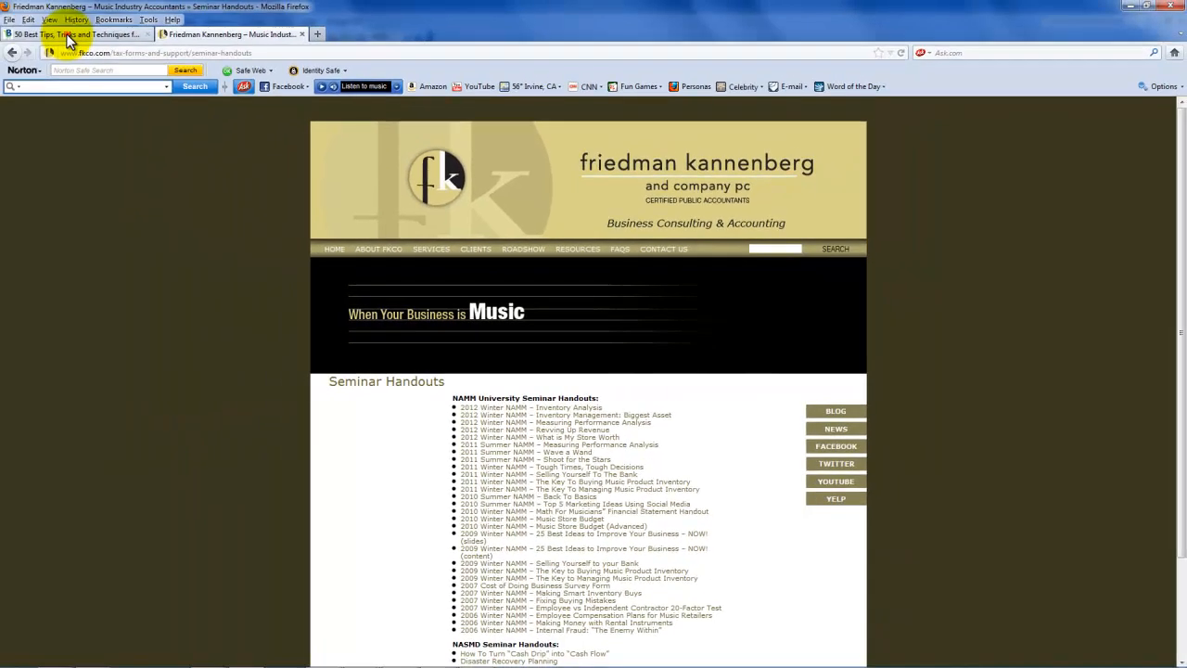
click(68, 37)
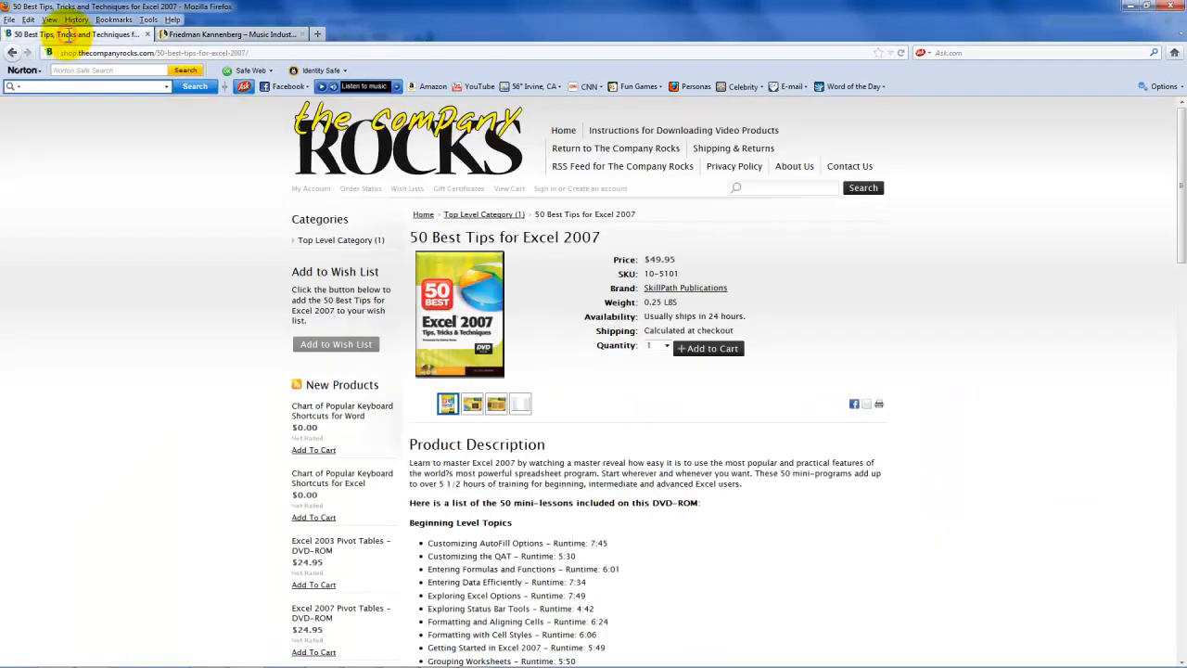